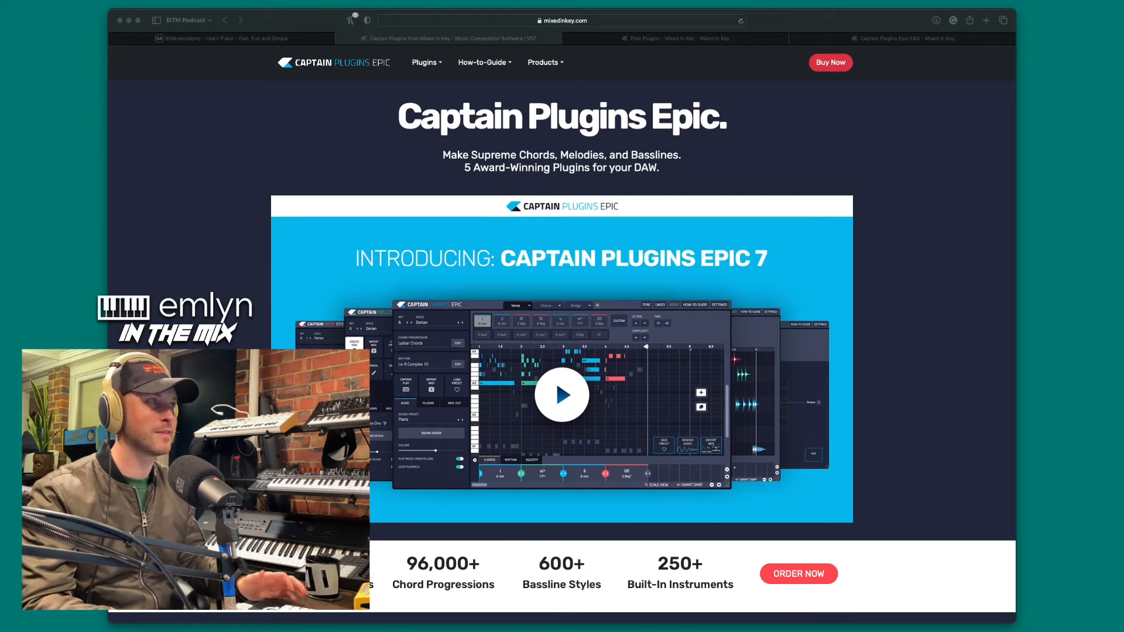
Show the Ridley Academy home page and the Captain Plugins Epic page, and open the Captain Plugins Epic FAQ
click(286, 38)
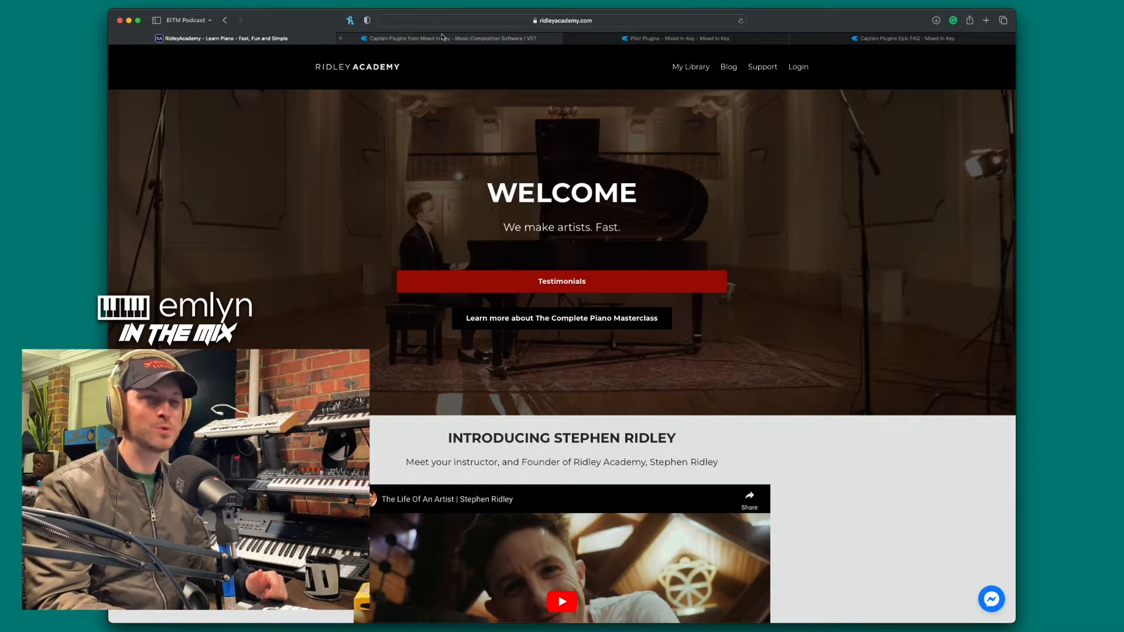
mouse_move(442, 37)
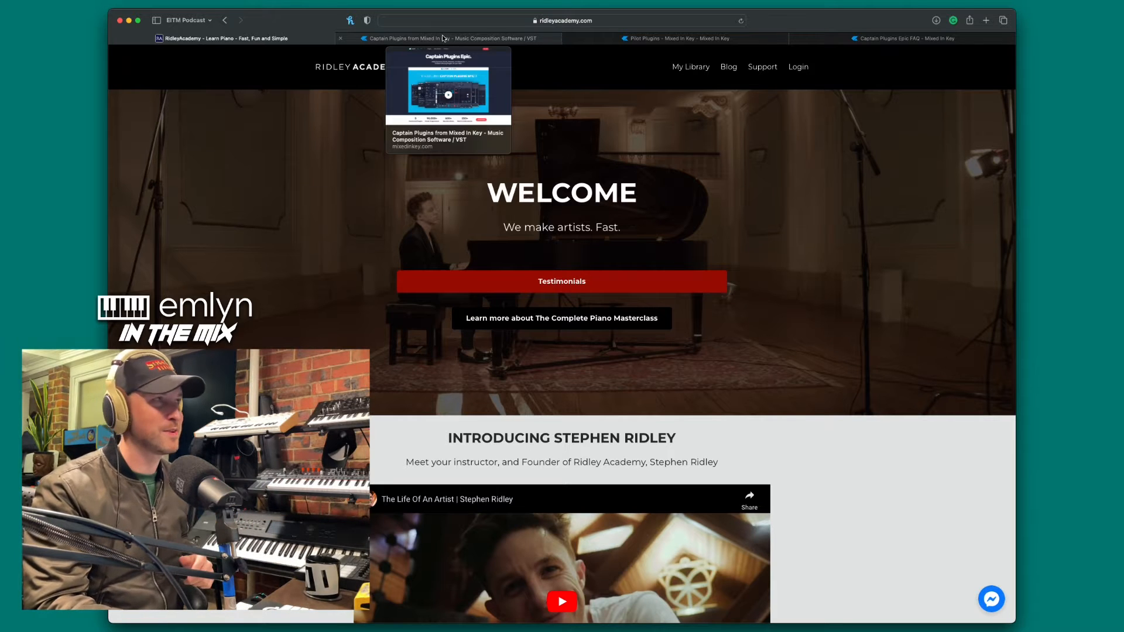
click(443, 38)
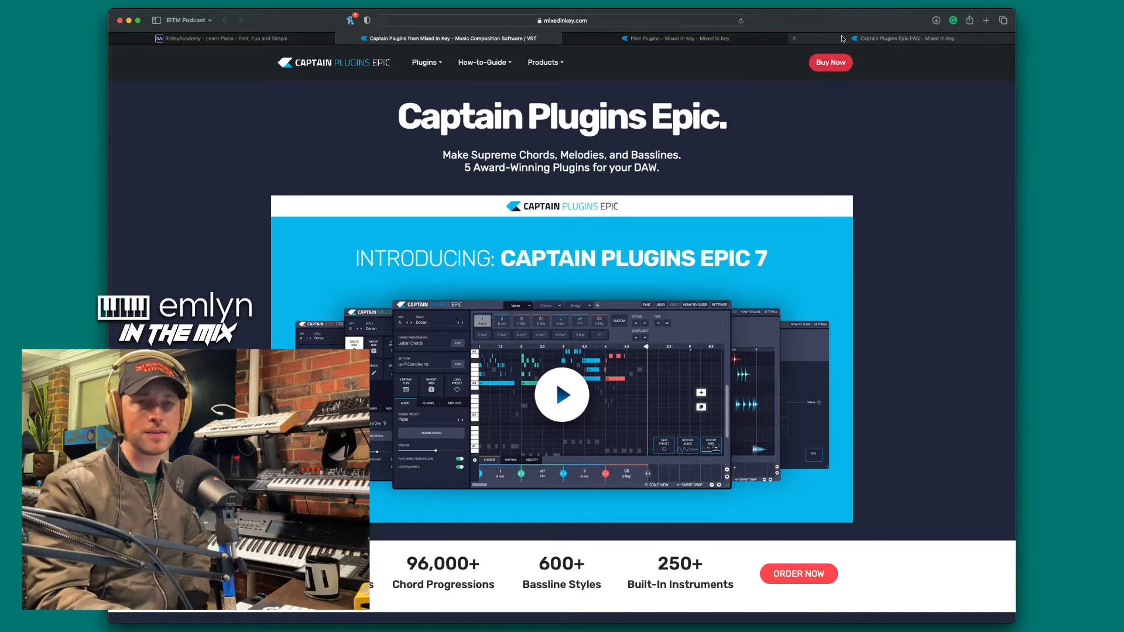
mouse_move(842, 39)
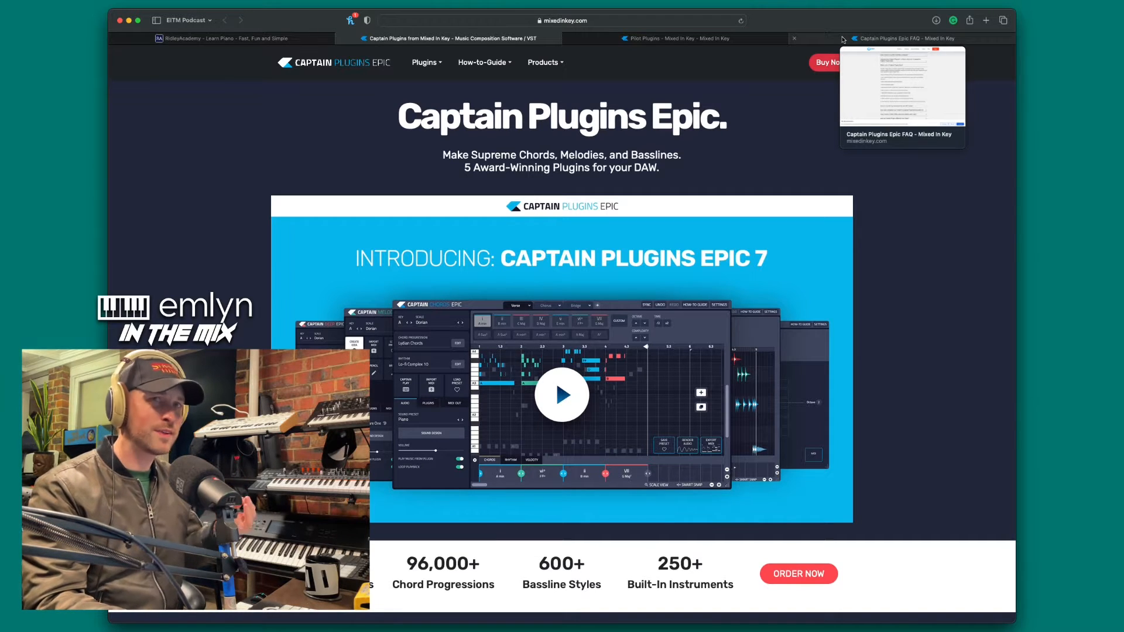
click(843, 38)
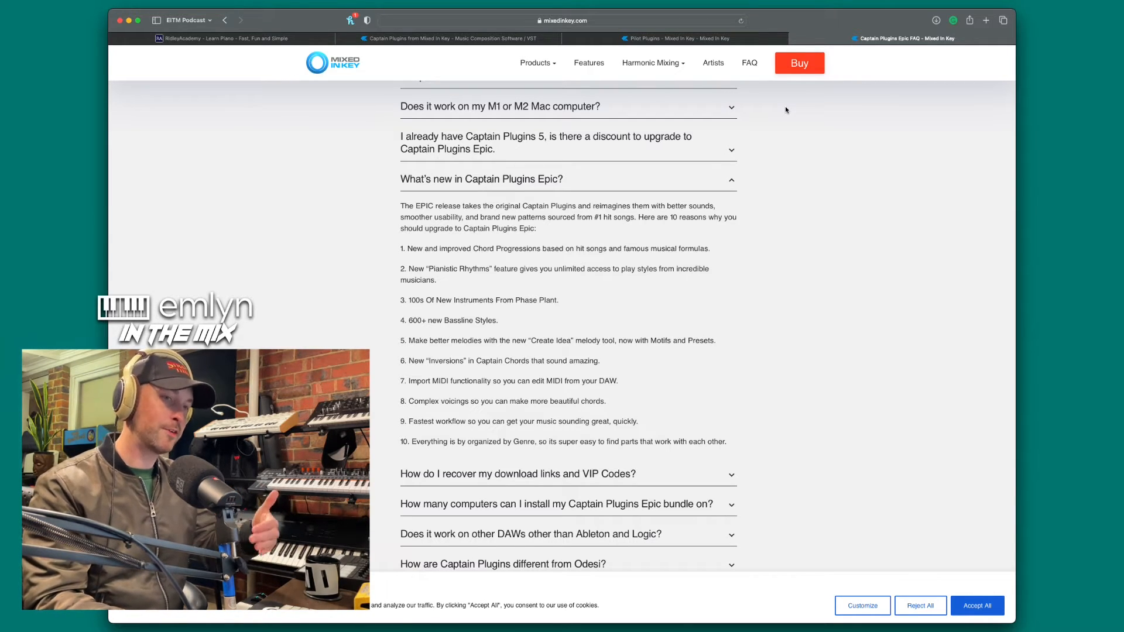
Compare the Captain Plugins Epic product page with the Pilot Plugins product page
click(559, 38)
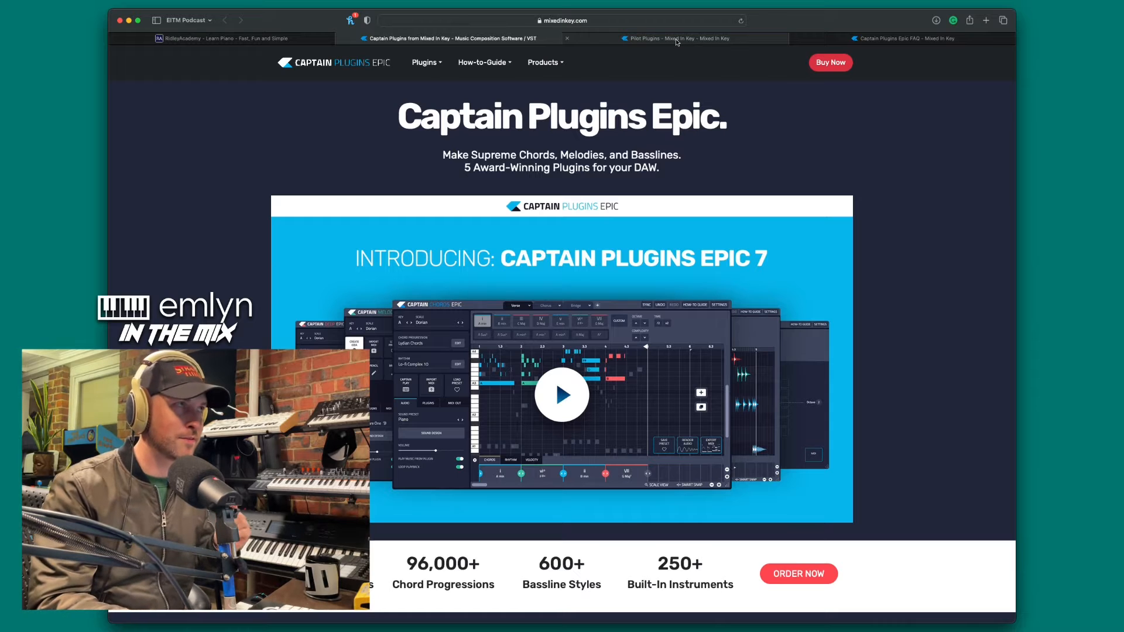
mouse_move(676, 41)
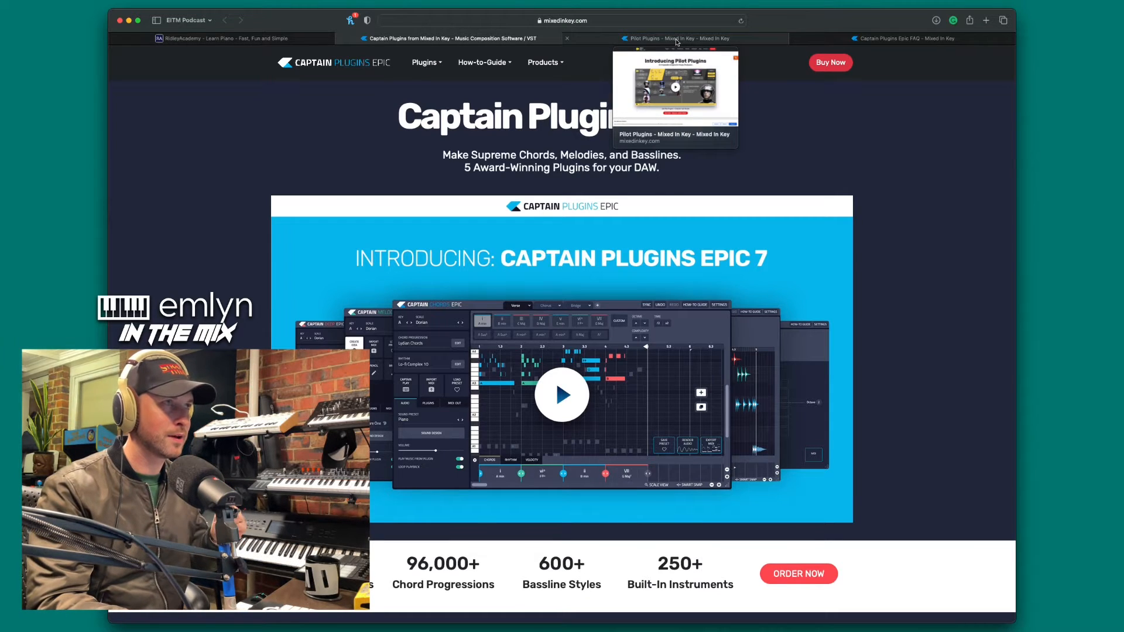
click(676, 40)
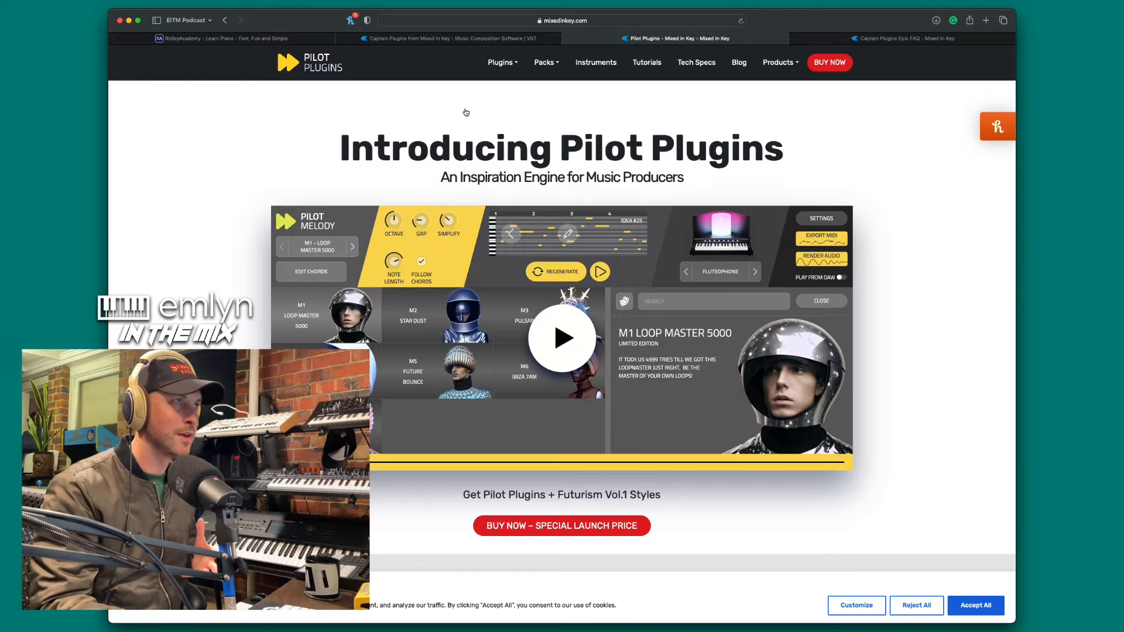
click(448, 38)
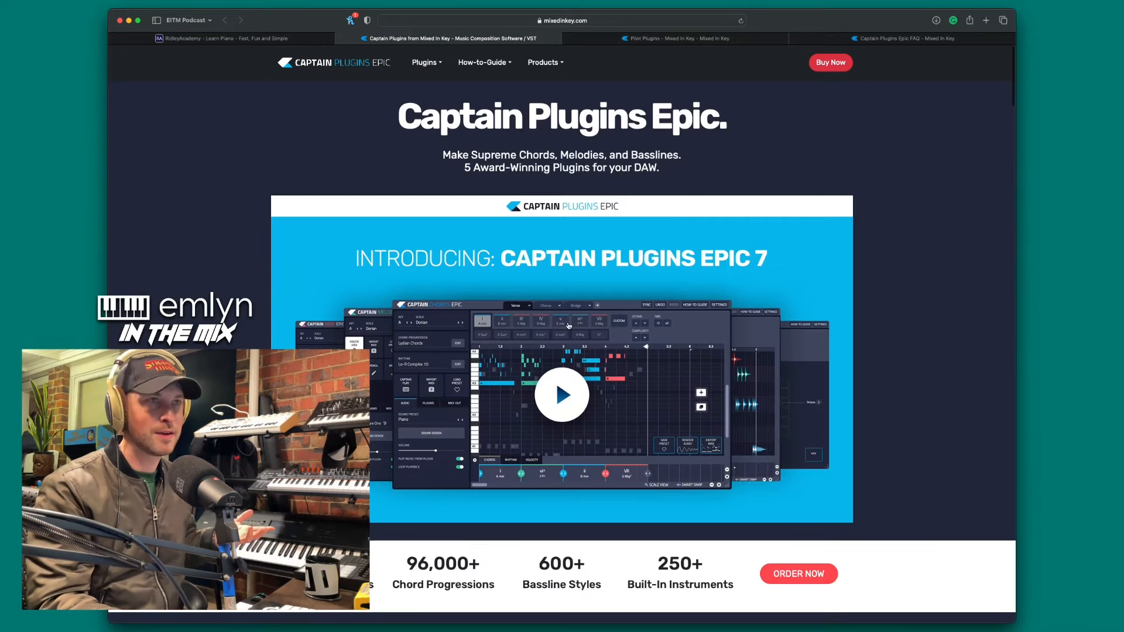
scroll(587, 356, down, 4)
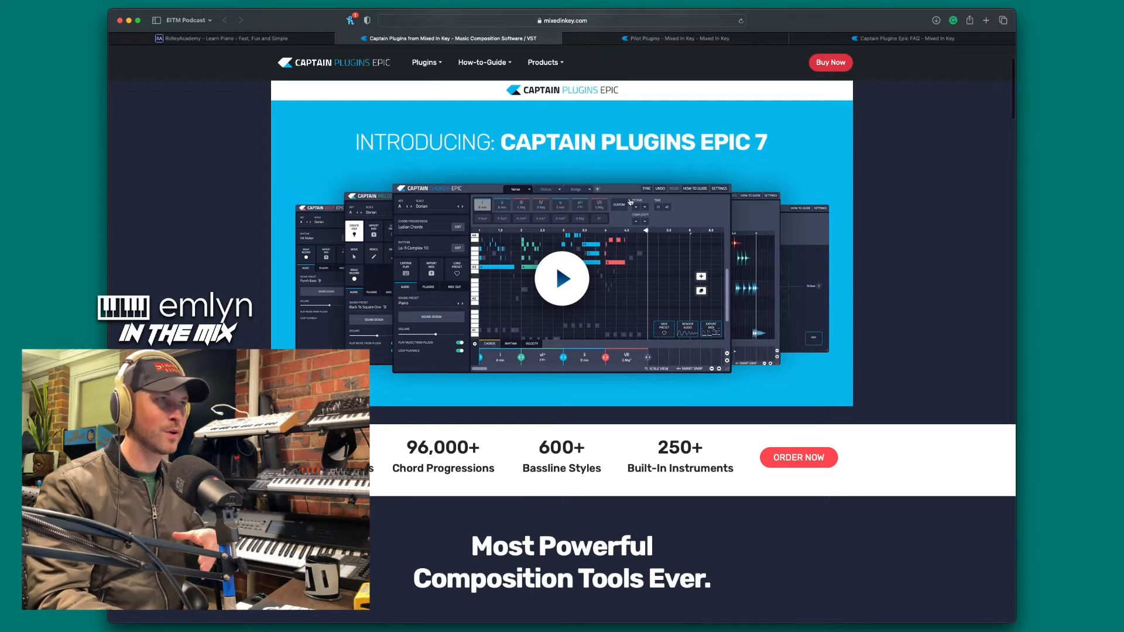
click(634, 38)
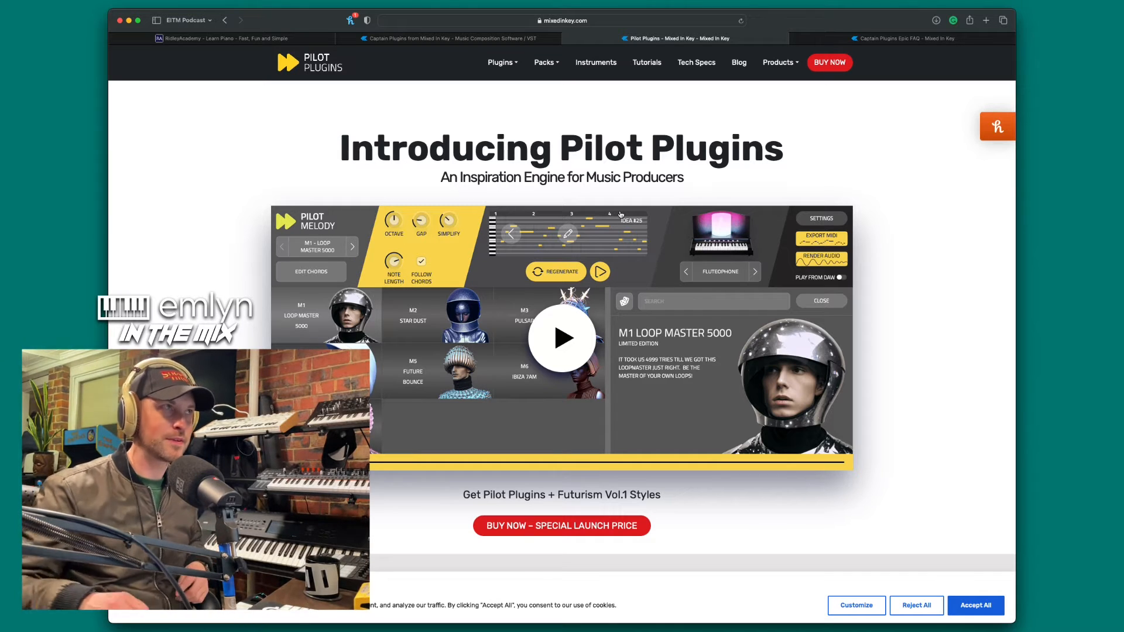
click(474, 39)
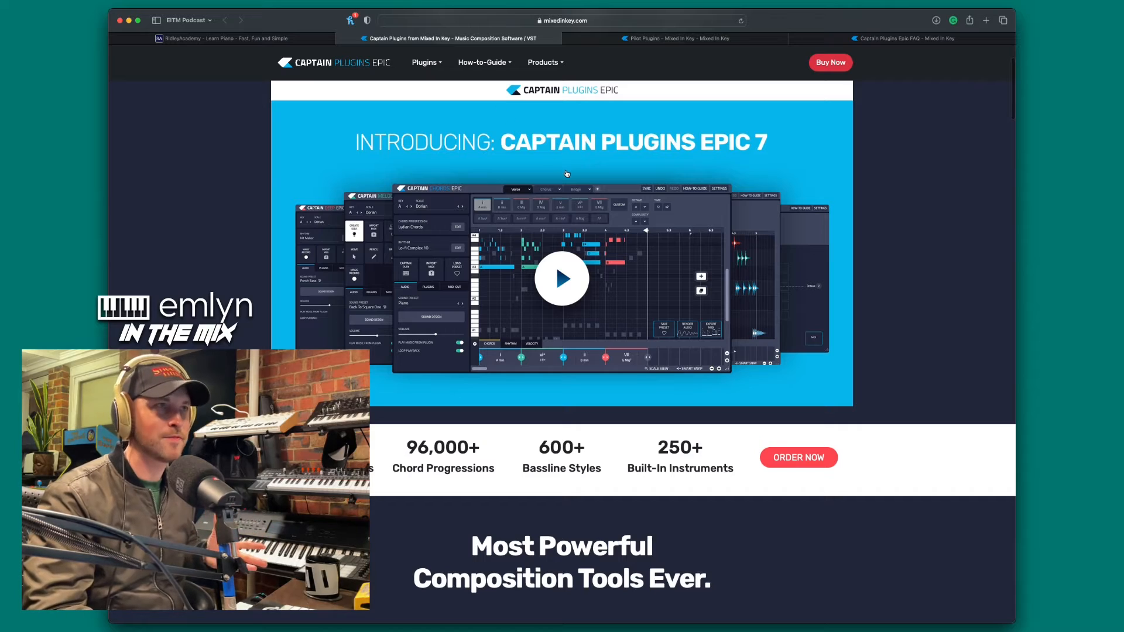
Examine the artist quotes, the five connected plugins and the reviews on the Captain Plugins Epic page, and return to the Pilot Plugins page
scroll(566, 191, down, 10)
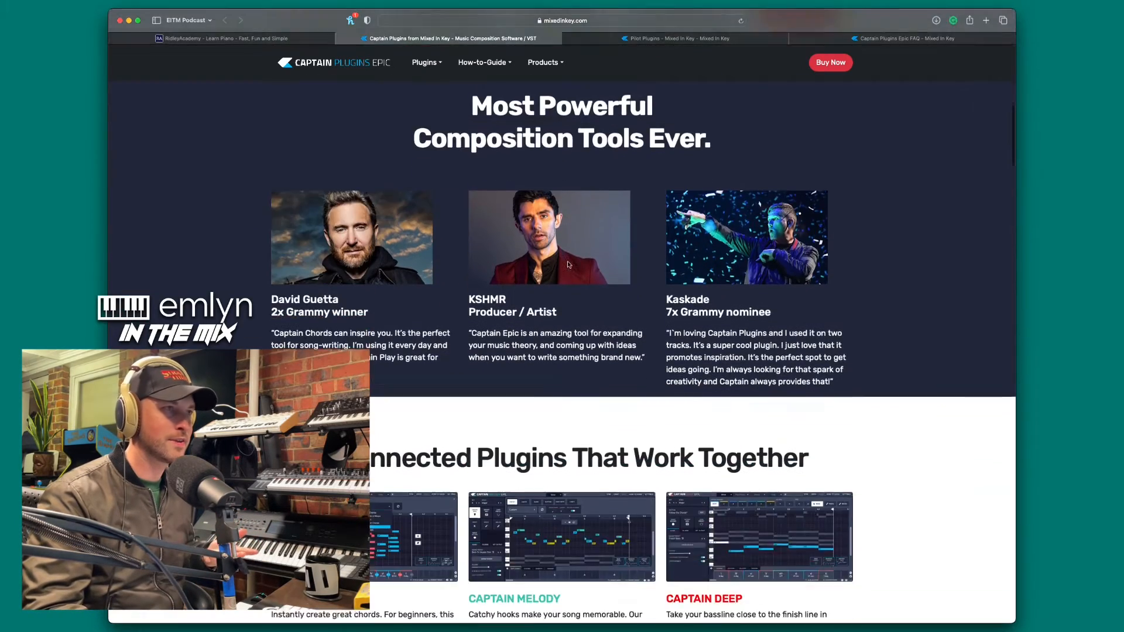
scroll(568, 264, down, 3)
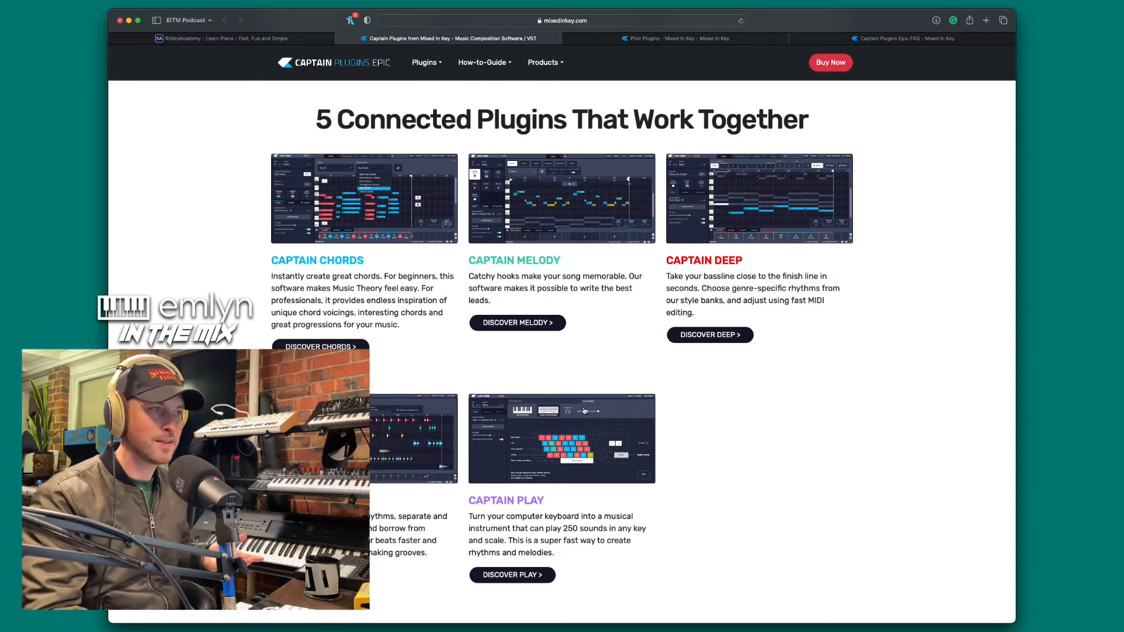
scroll(574, 448, up, 3)
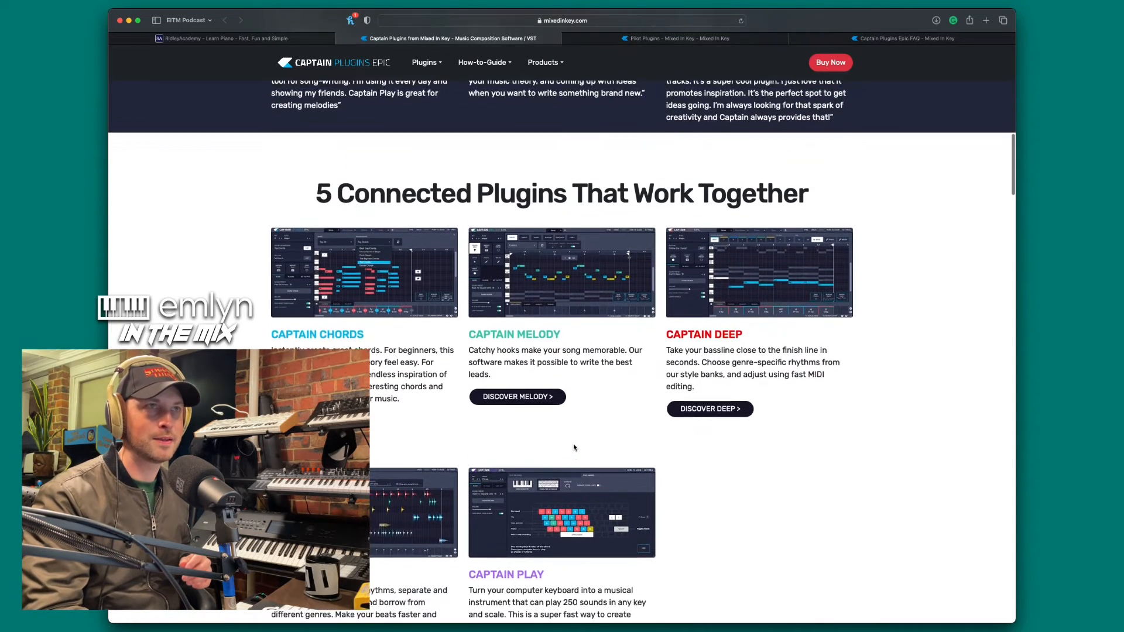
scroll(573, 446, down, 5)
scroll(573, 444, down, 10)
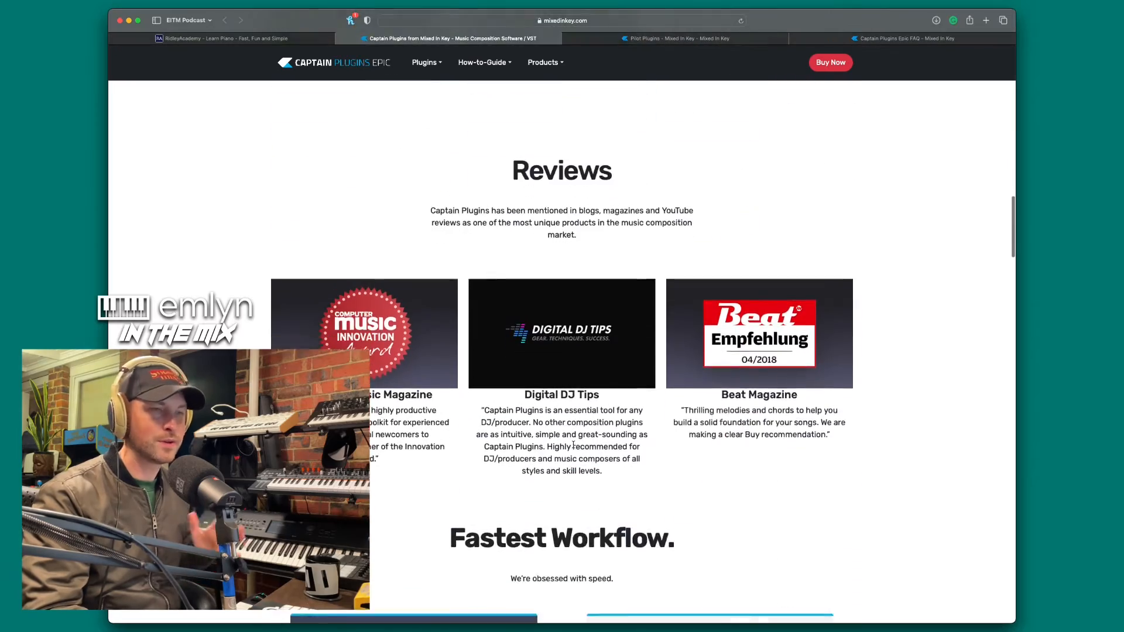
scroll(573, 445, up, 15)
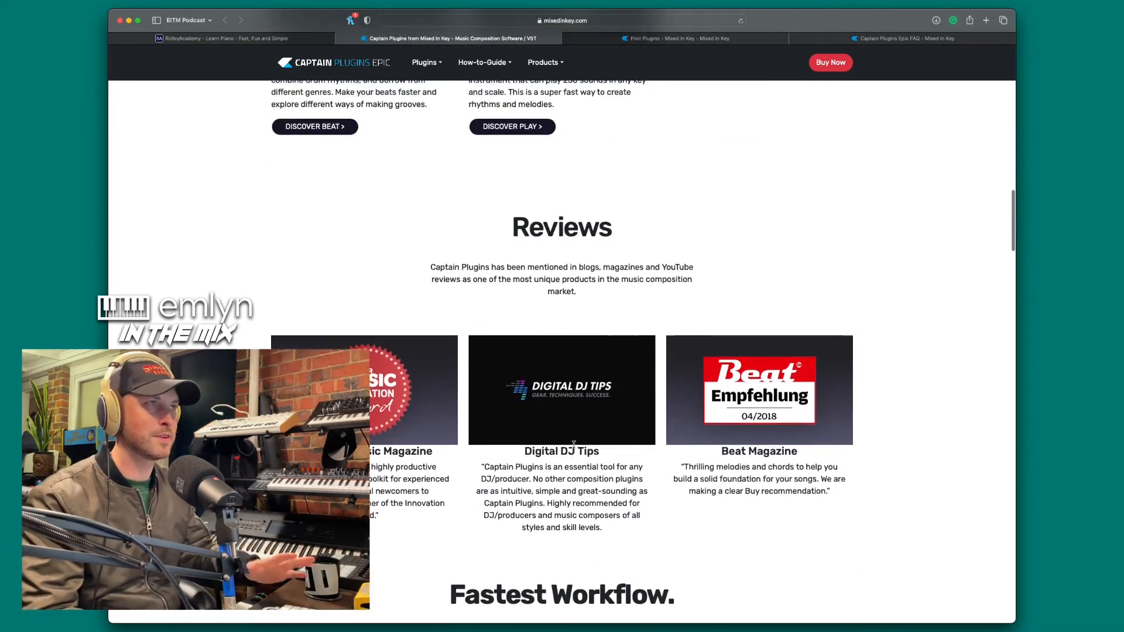
scroll(583, 447, down, 2)
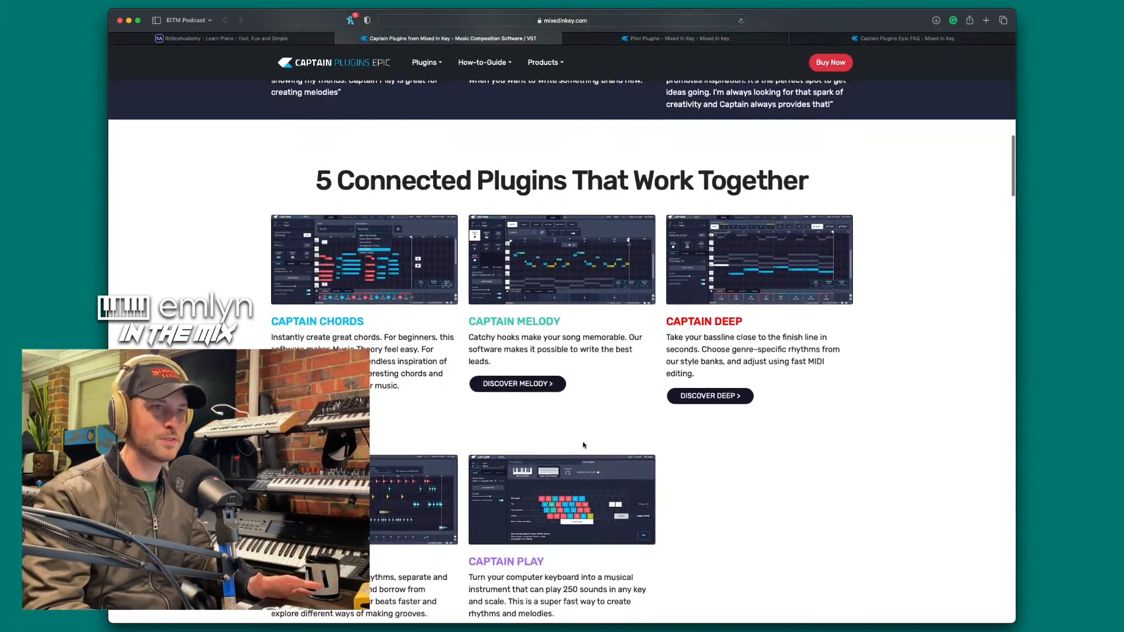
click(634, 41)
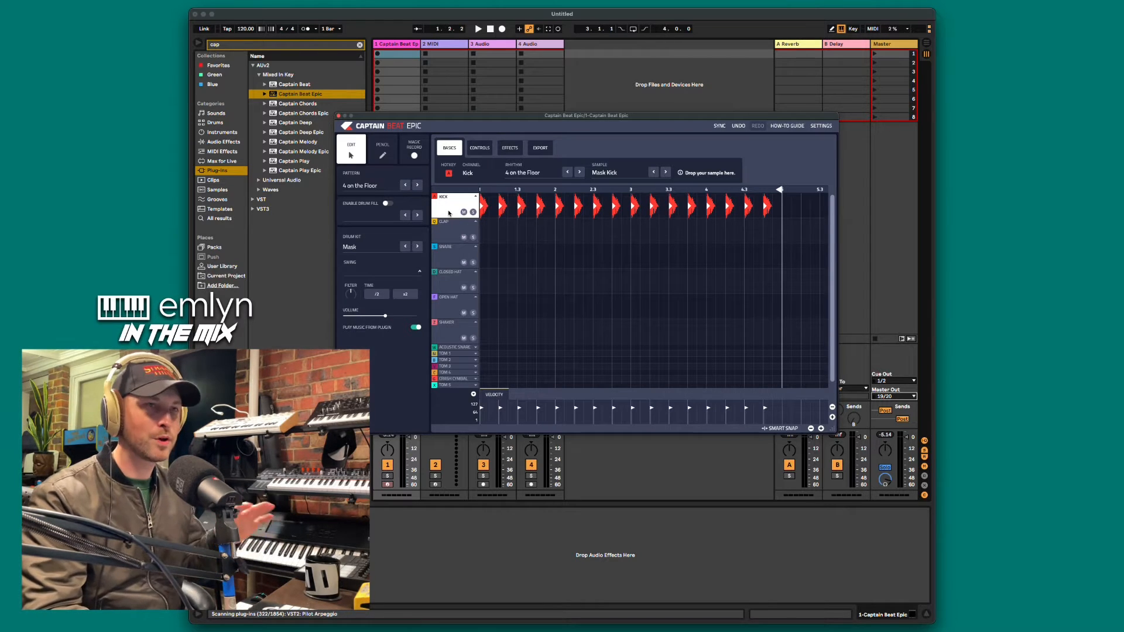
In Ableton Live, move the Captain Beat Epic window lower and, during playback, change its pattern to Big Bassed
drag(509, 116, 544, 193)
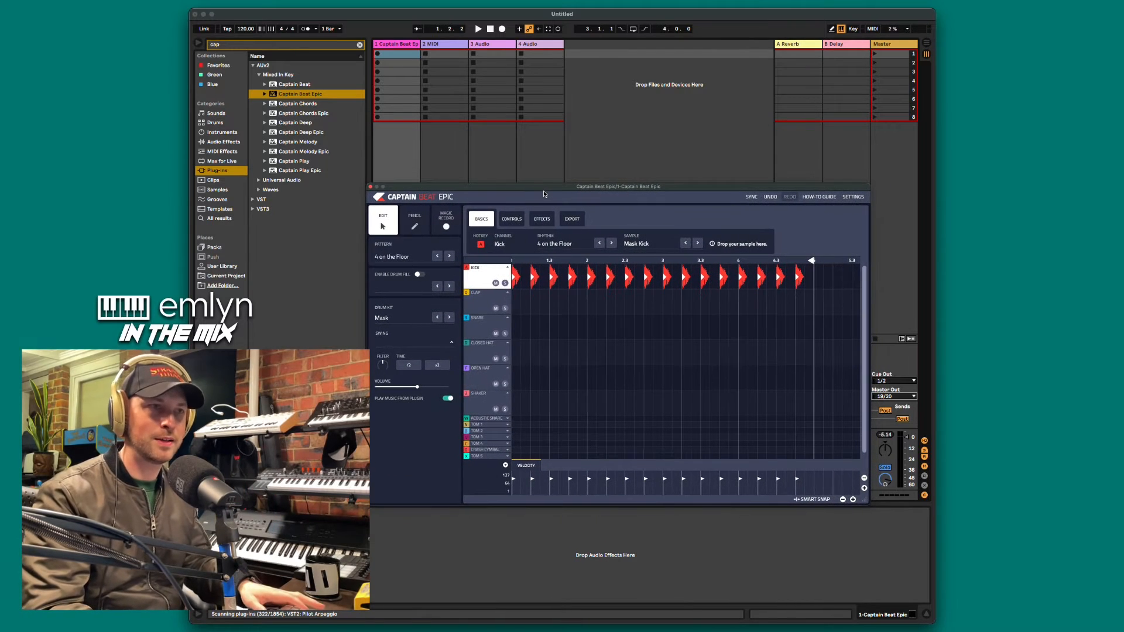
key(space)
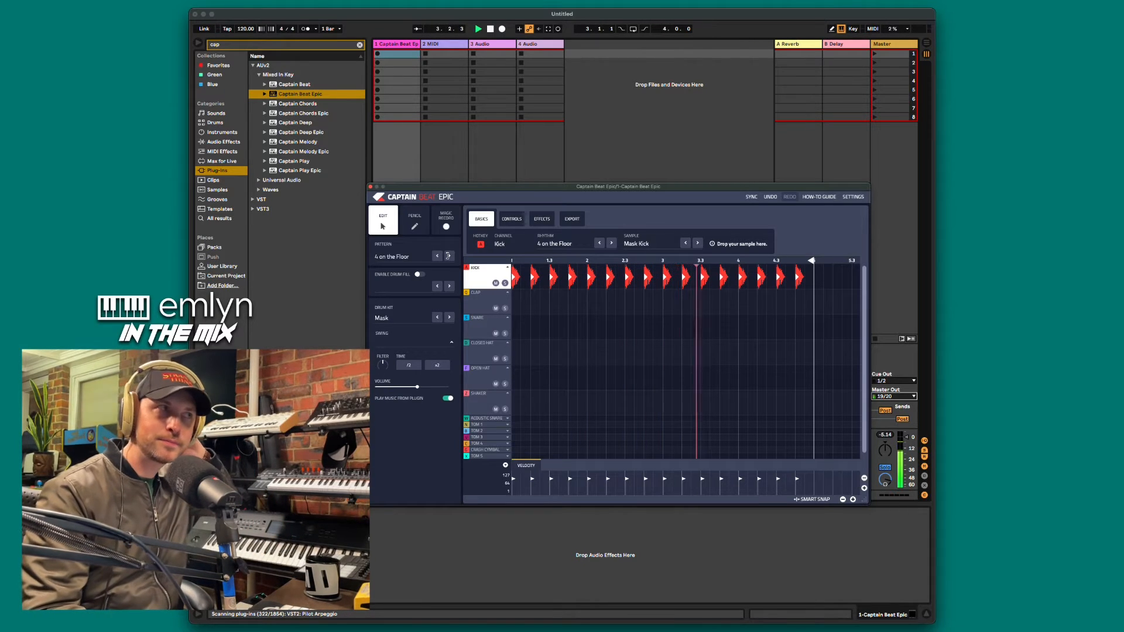
click(449, 256)
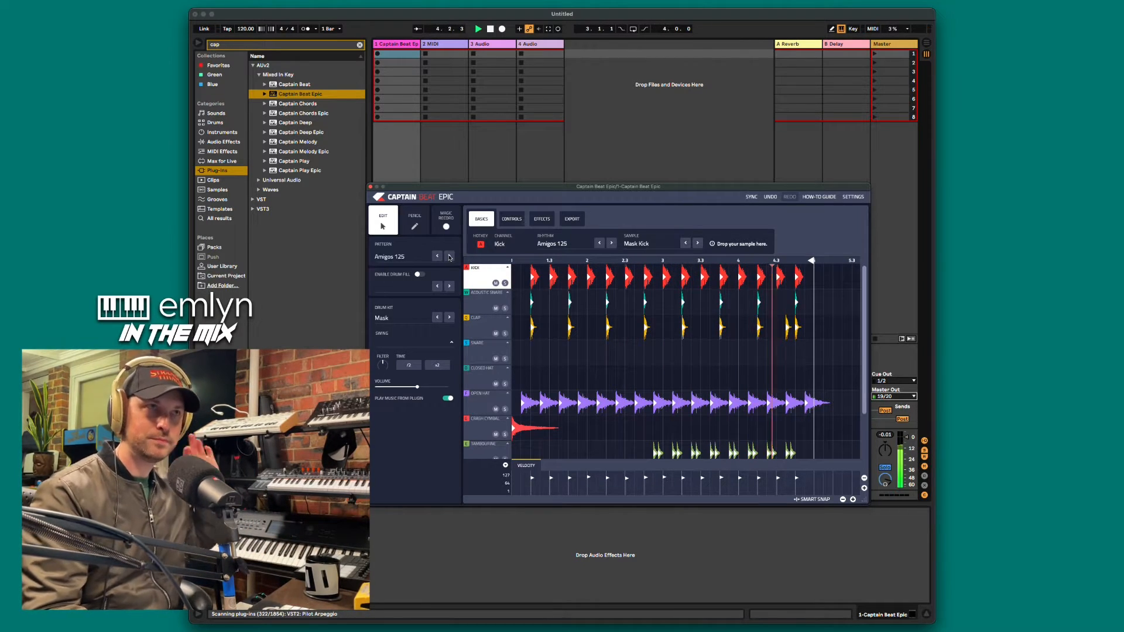
click(449, 256)
click(449, 256)
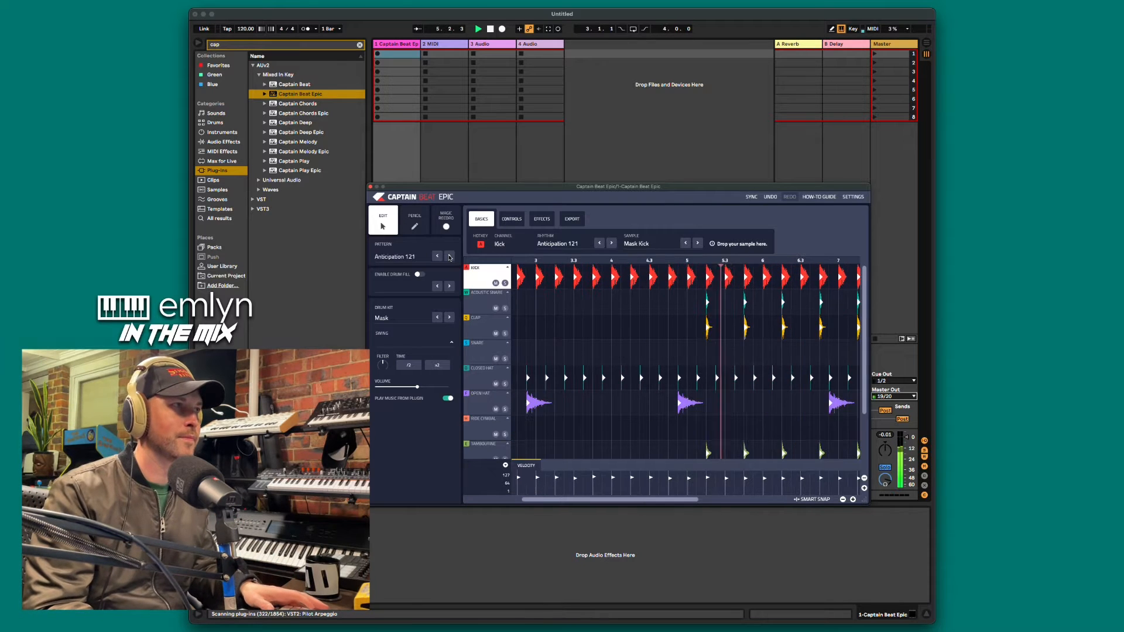
click(449, 256)
click(449, 256)
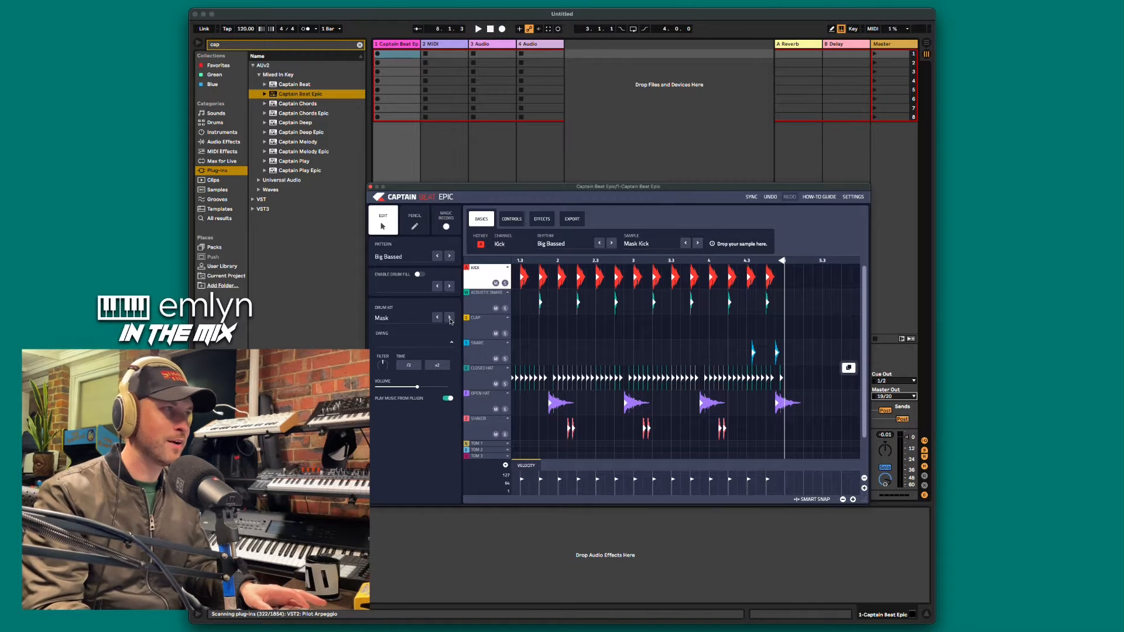
Play the beat and change the Captain Beat Epic drum kit to Mint
key(space)
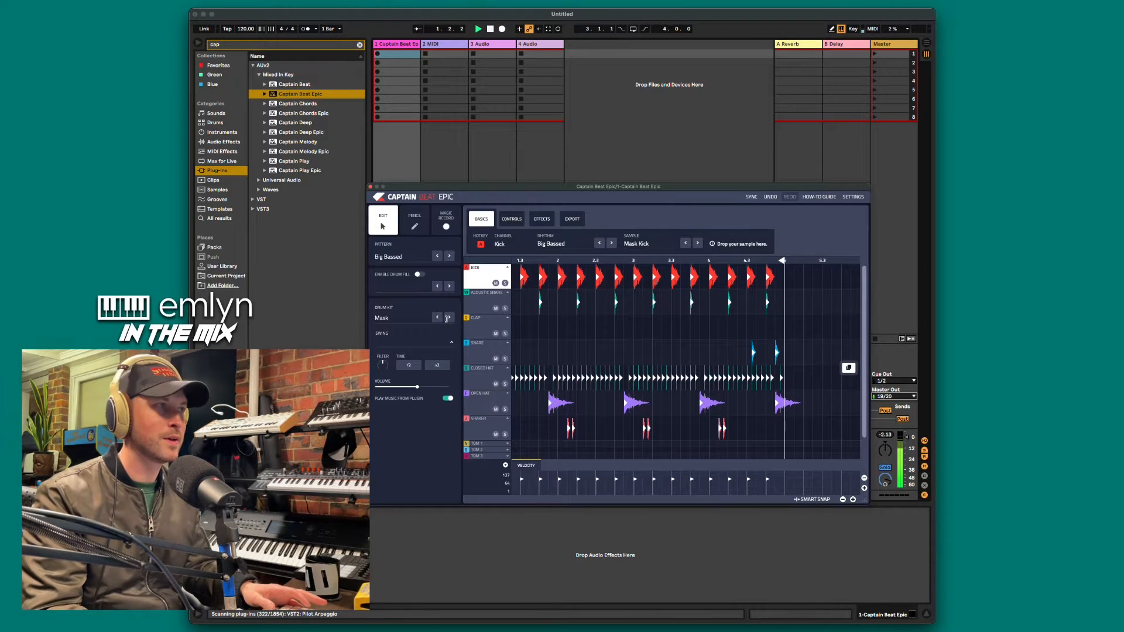
click(448, 317)
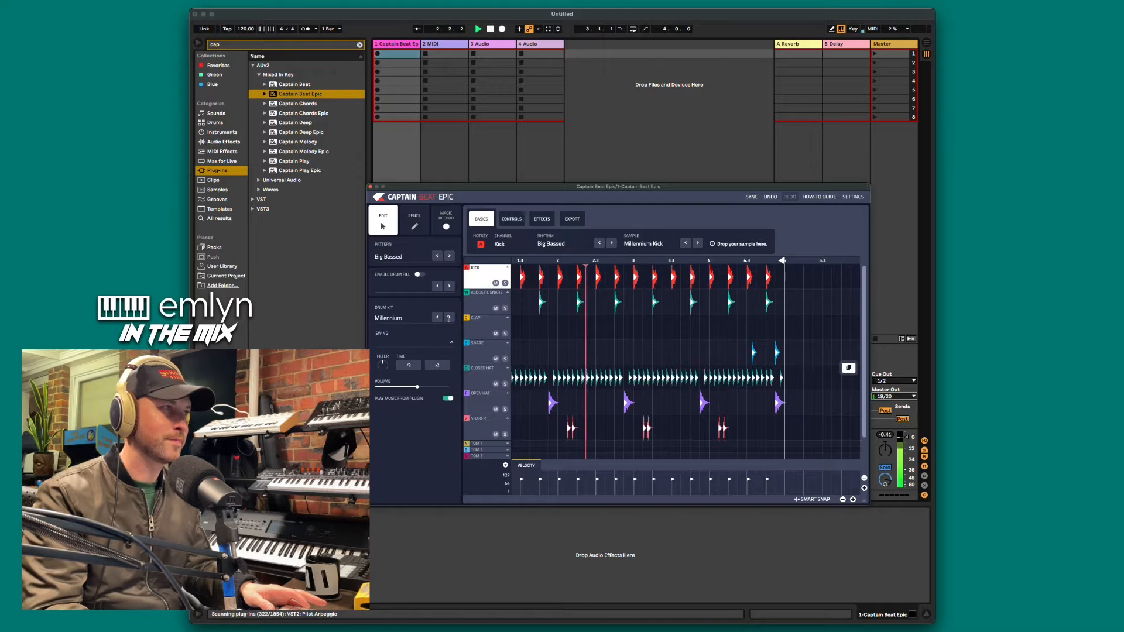
click(448, 318)
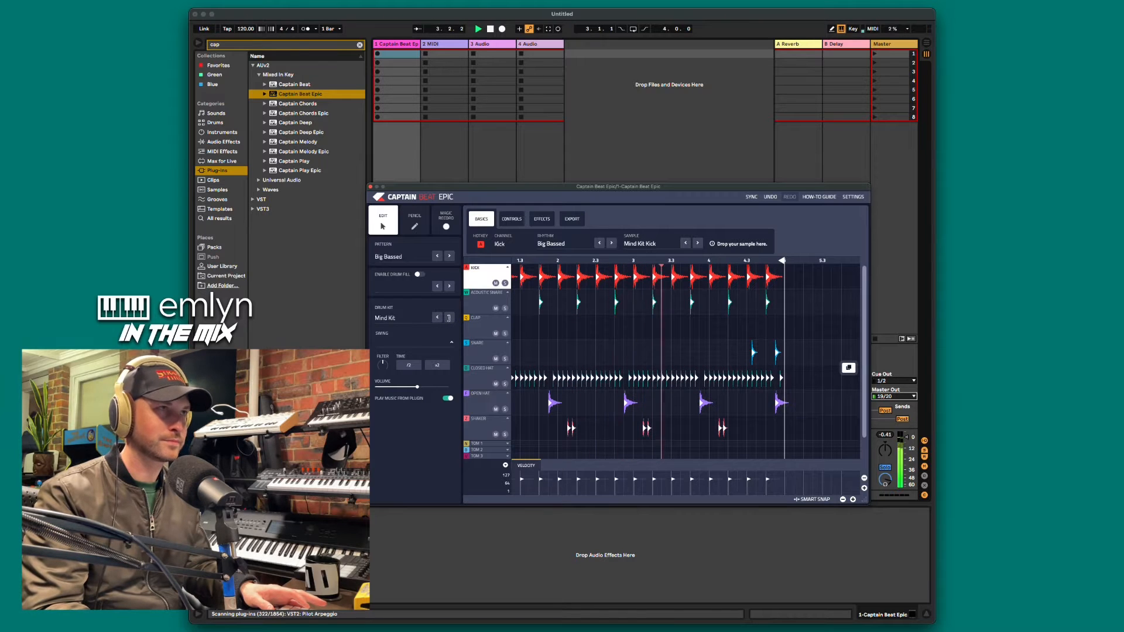
click(448, 318)
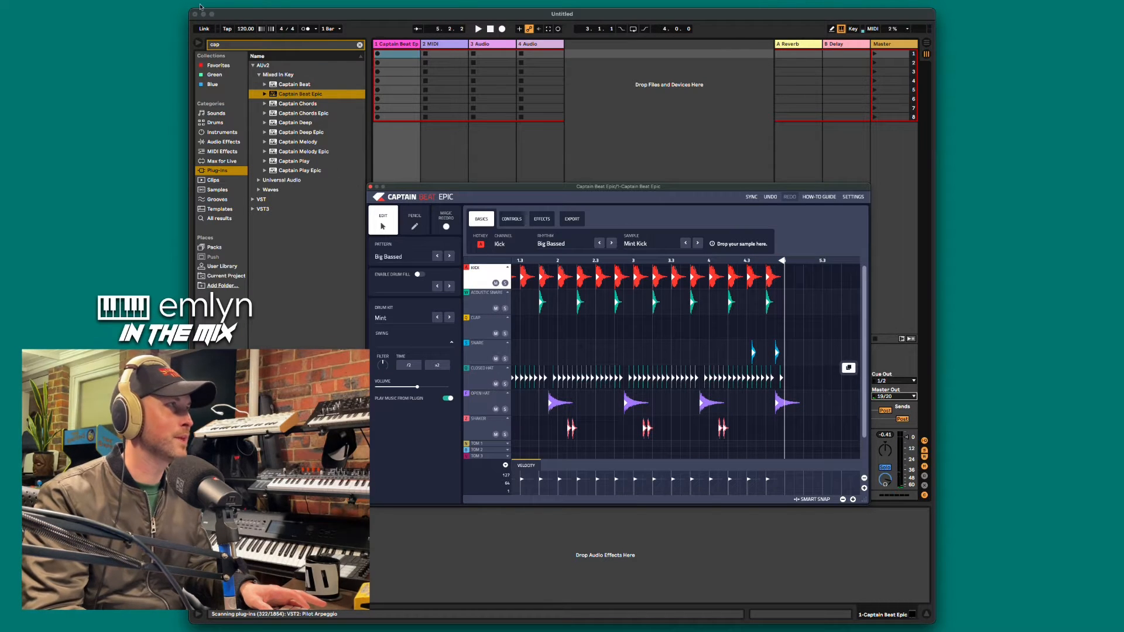
Set the project tempo to 117 BPM and play the beat, with the Kick channel selected
click(323, 20)
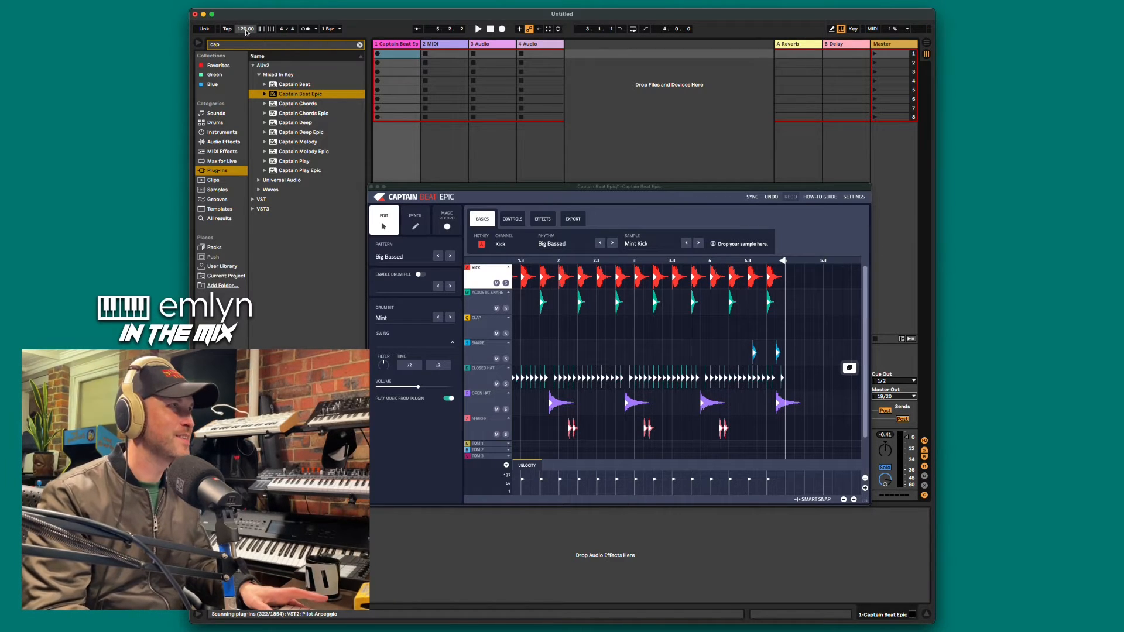
drag(245, 30, 244, 29)
key(space)
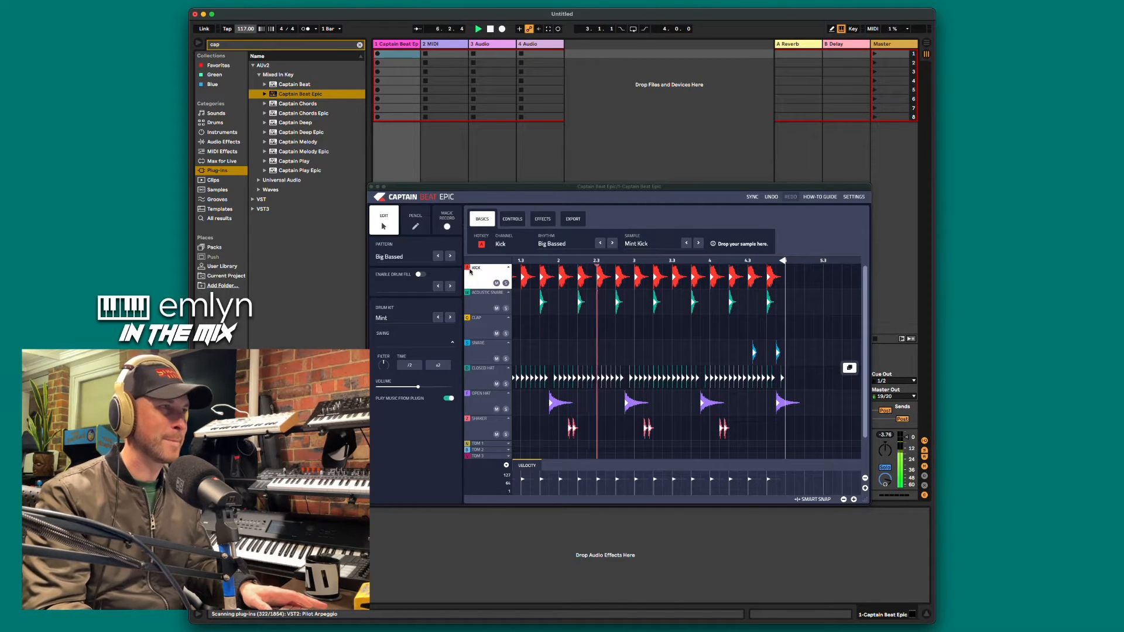
click(496, 269)
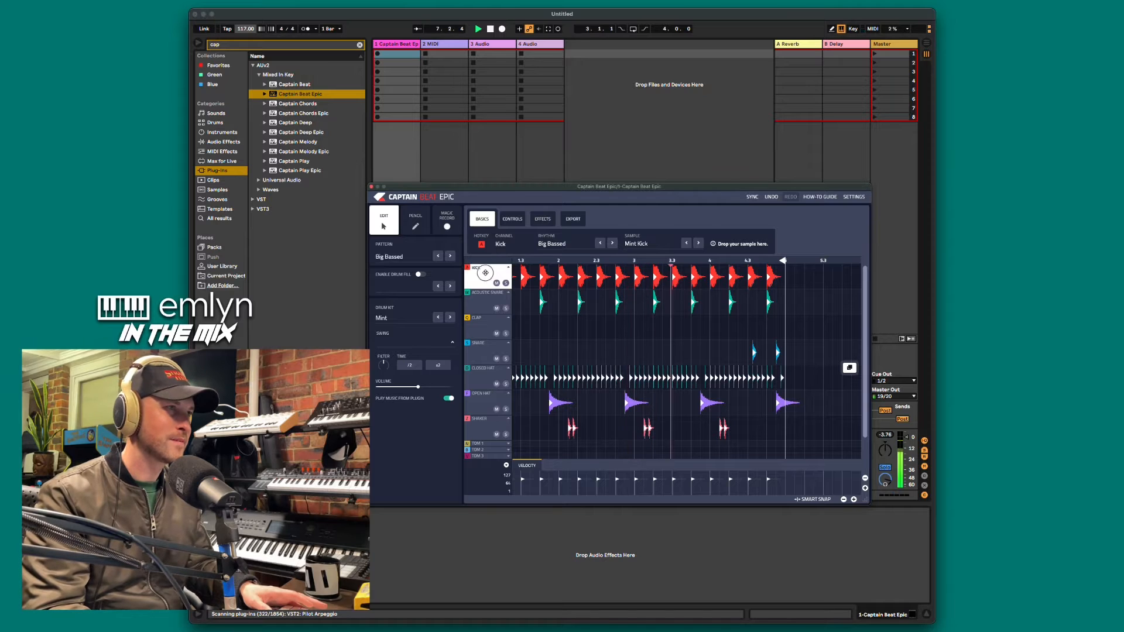
key(space)
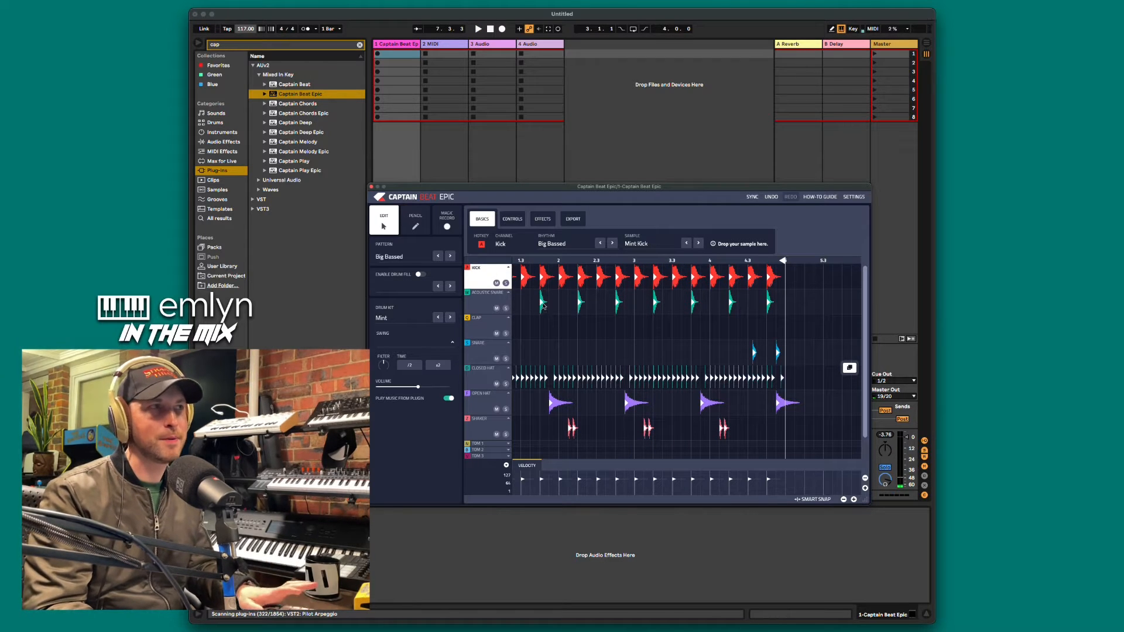
Audition the drum channels from Acoustic Snare down to Shaker one by one, and return up to the Kick channel
click(482, 307)
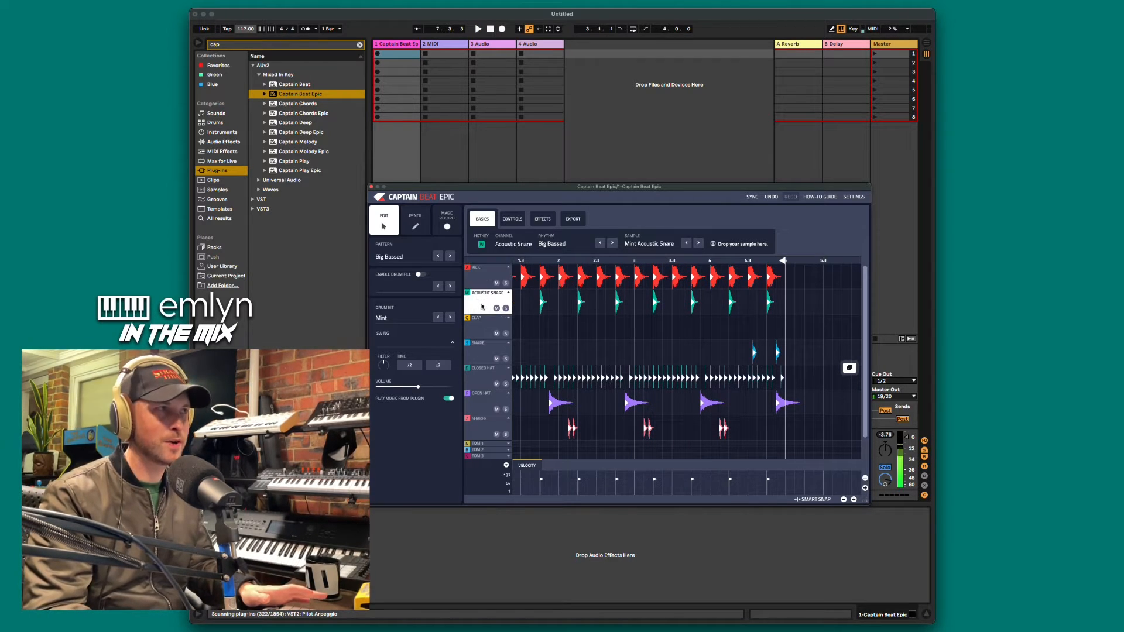
click(483, 280)
click(485, 311)
click(484, 328)
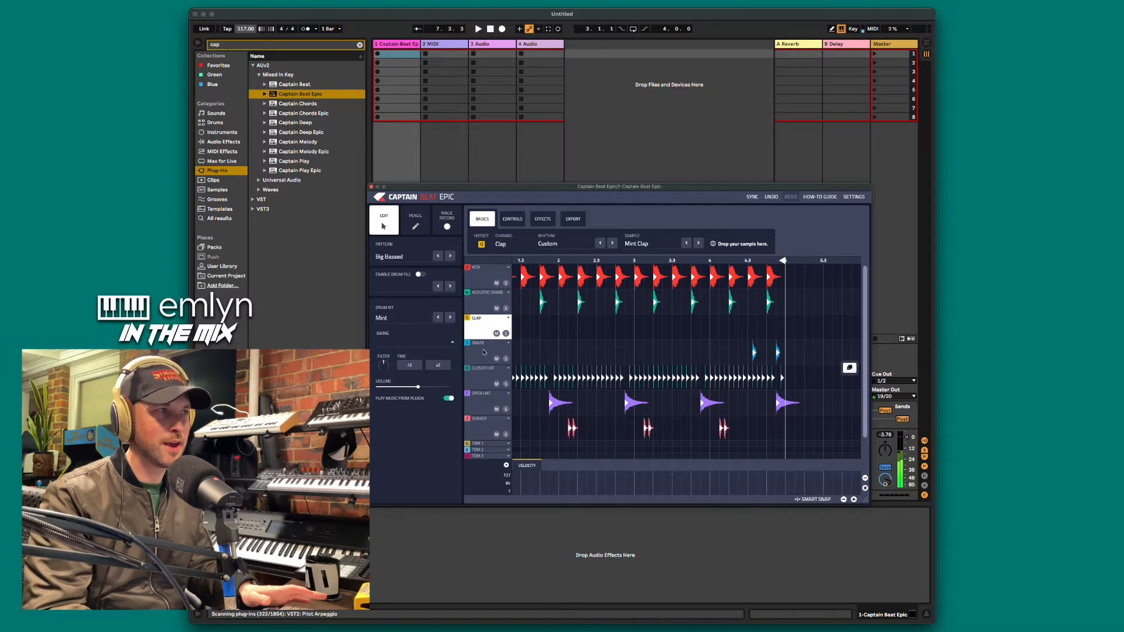
click(484, 357)
click(483, 375)
click(484, 404)
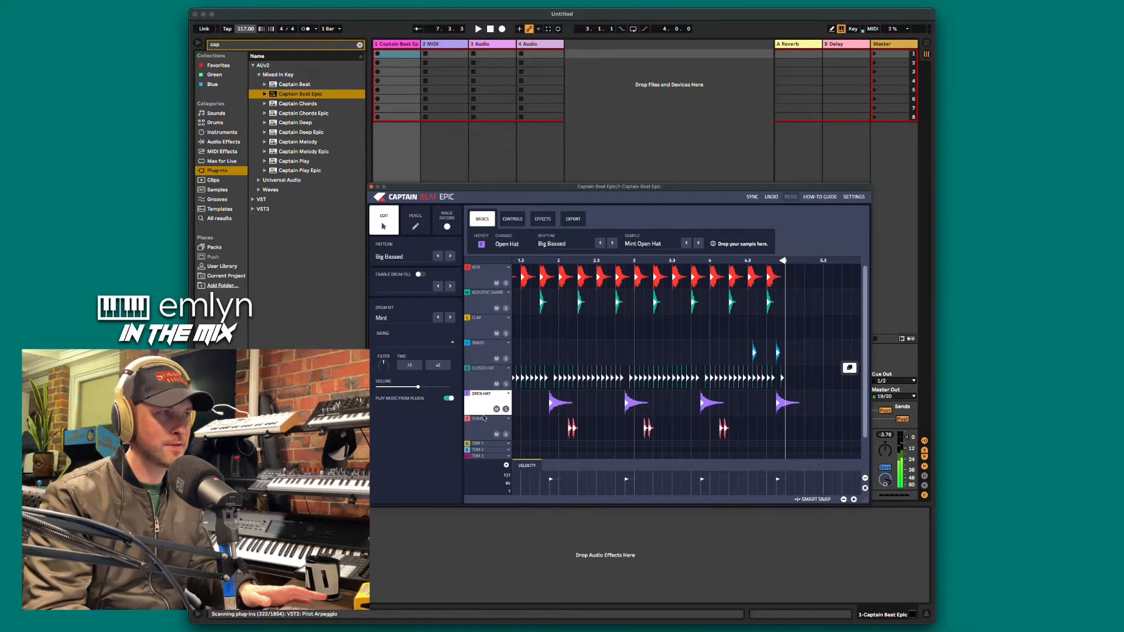
click(484, 426)
click(483, 404)
click(482, 374)
click(484, 351)
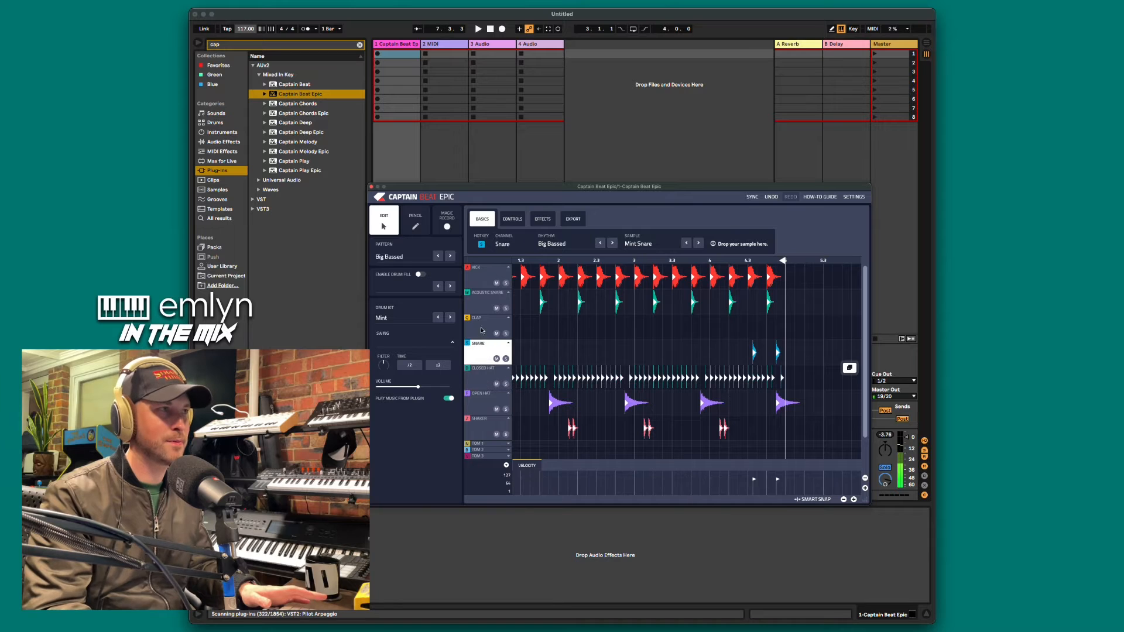
click(484, 326)
click(482, 293)
click(483, 280)
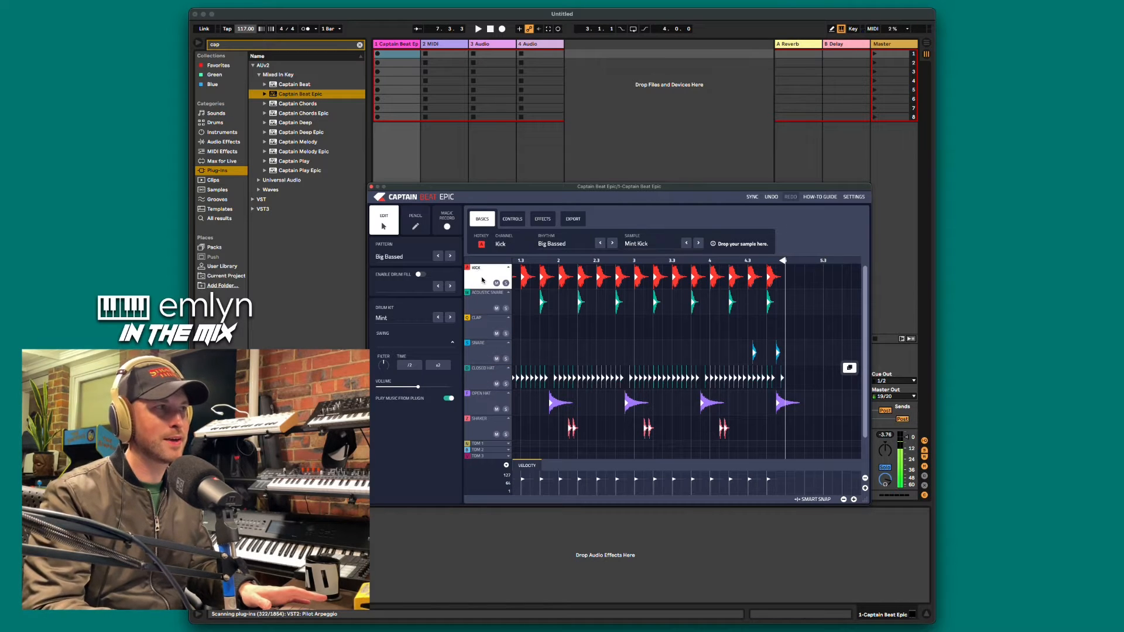
Change the Kick channel's rhythm to Zoo Skill and, while playing the beat, switch its sample to Refuge Kick
click(612, 244)
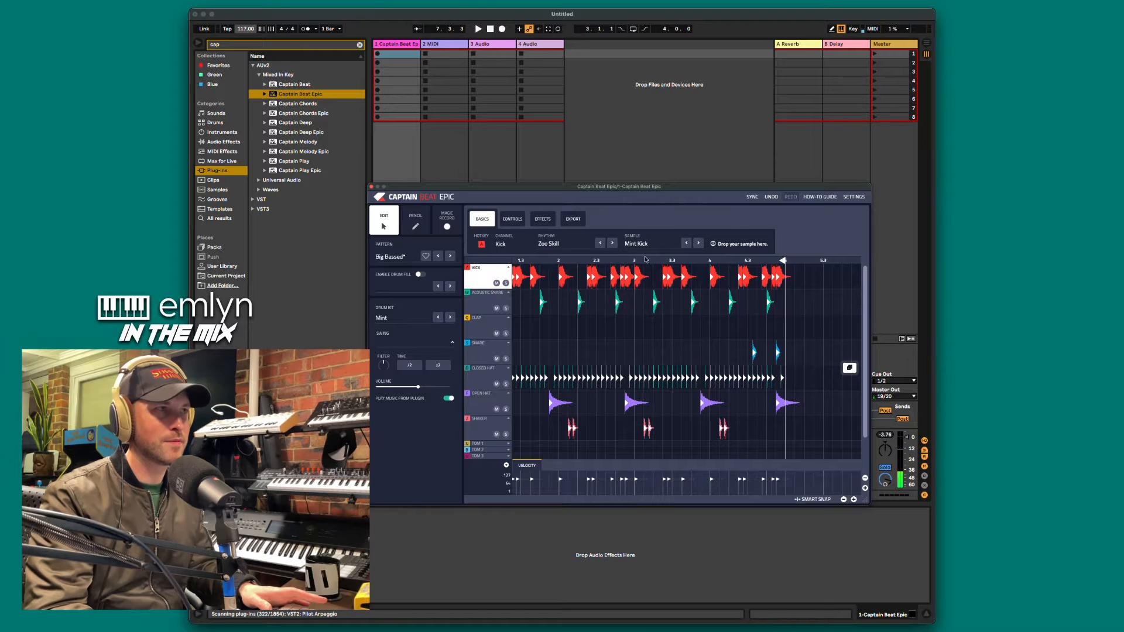
click(698, 244)
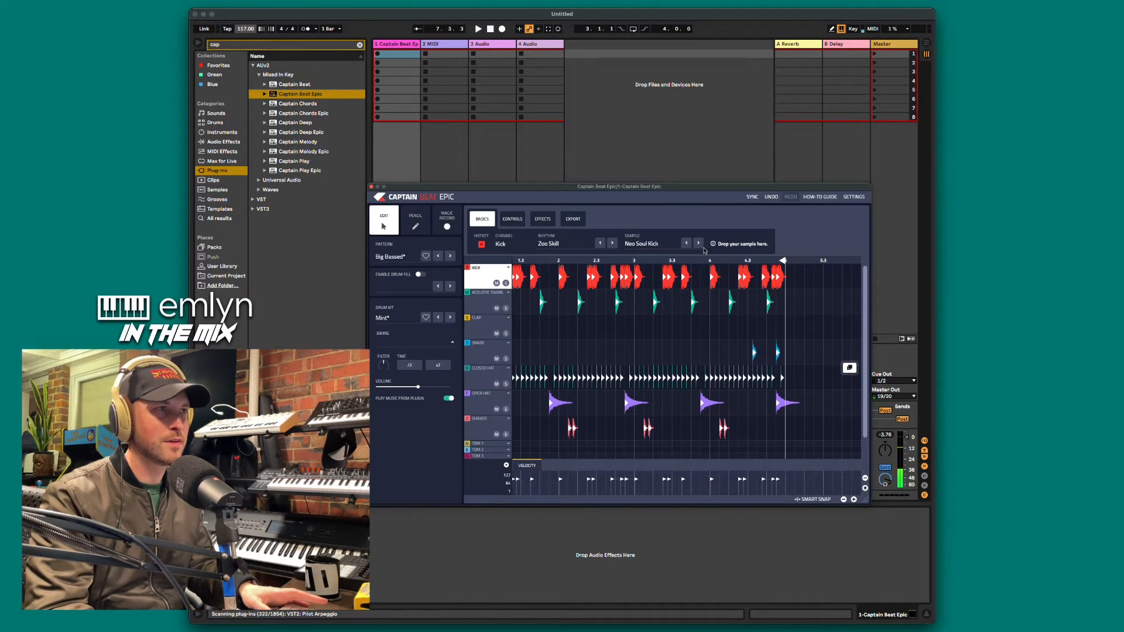
click(699, 243)
key(space)
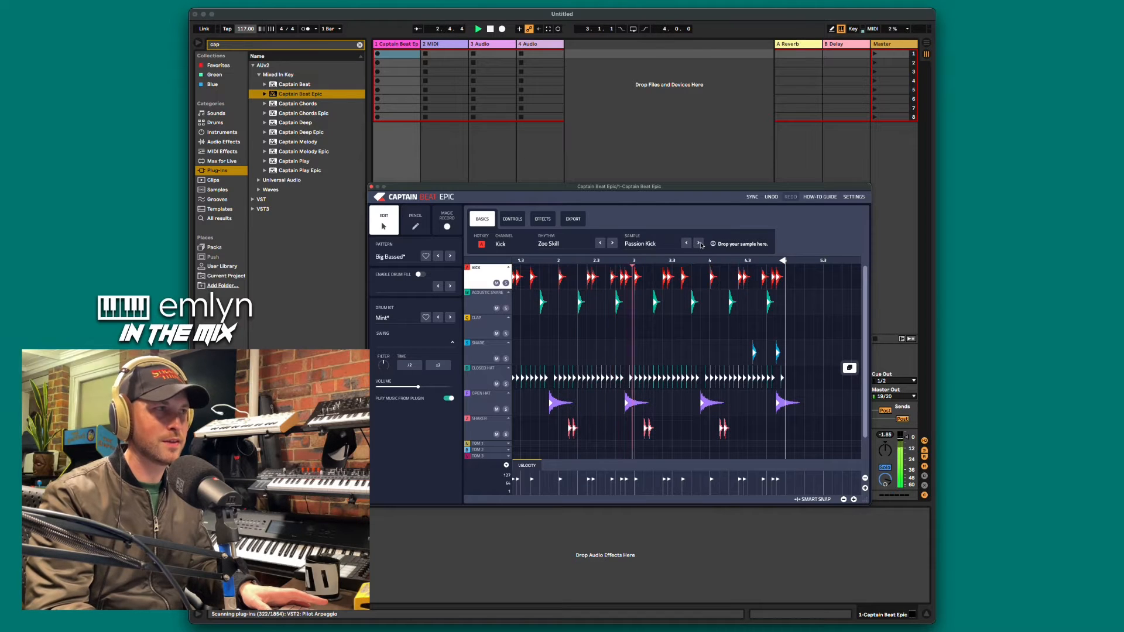
click(698, 244)
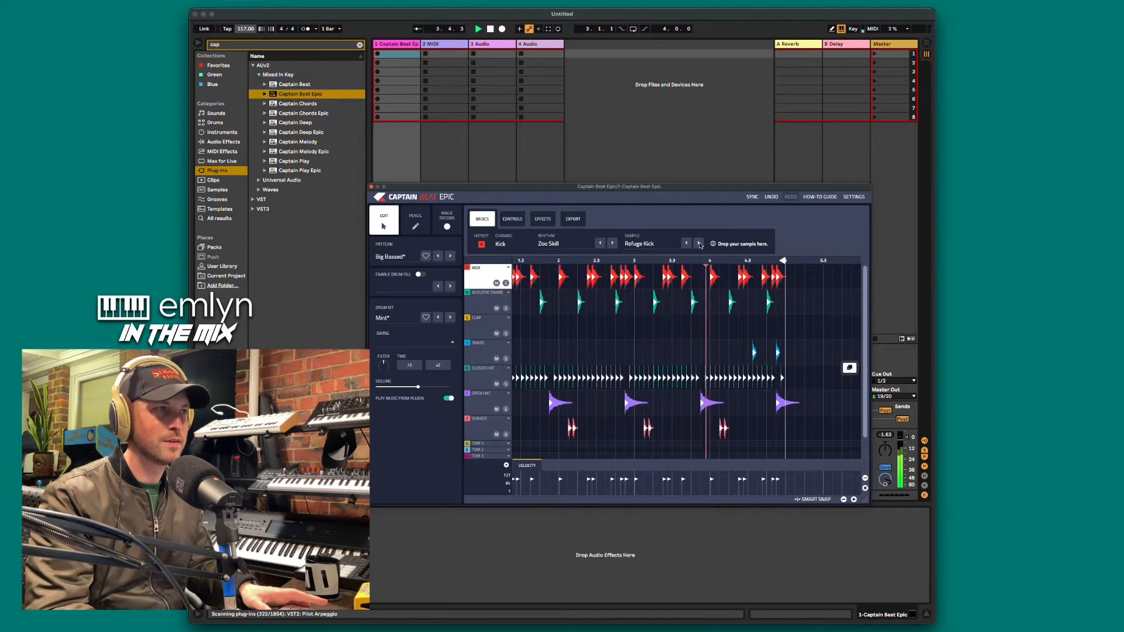
Compare the Trap and Blues kick rhythm with Zoo Skill, keep Zoo Skill, and change the kick sample to Scrub Kick during playback
click(600, 243)
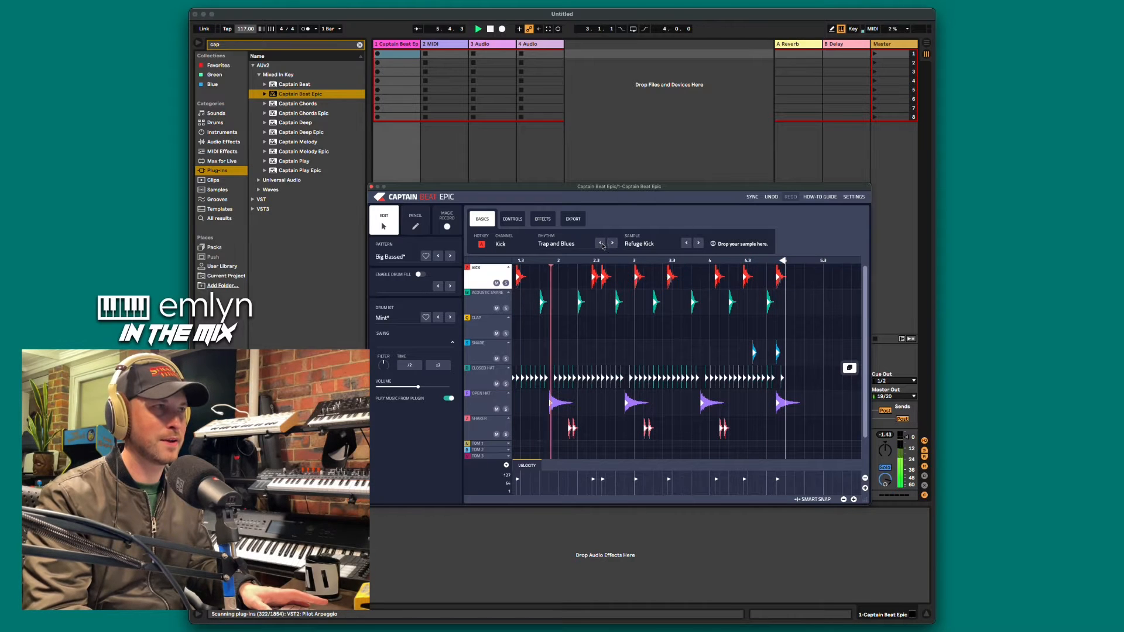
click(612, 244)
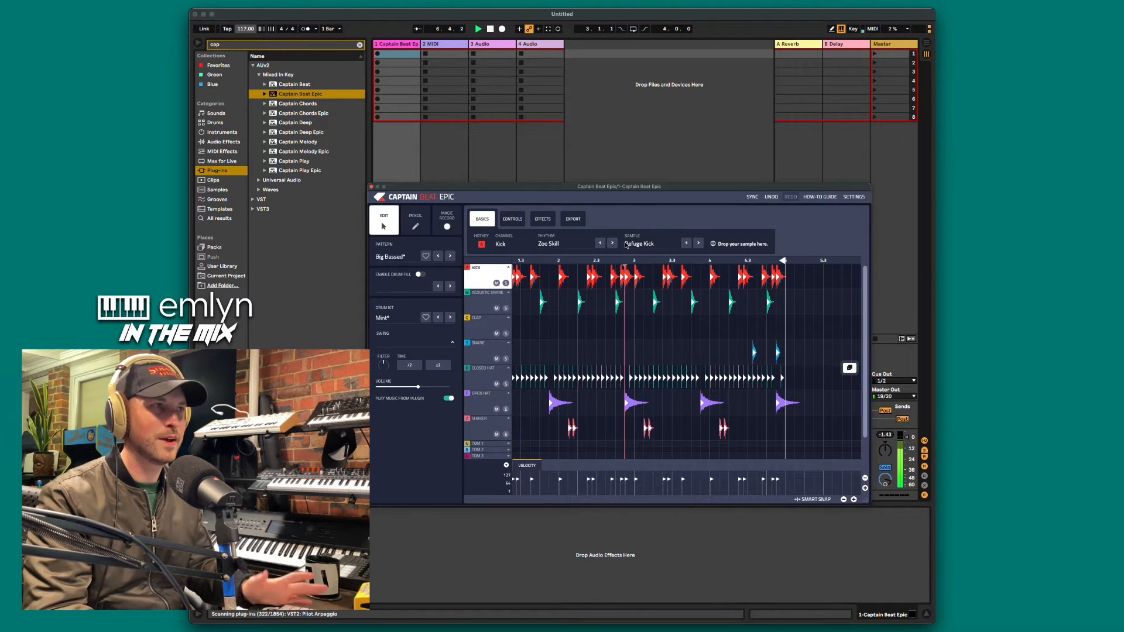
click(698, 244)
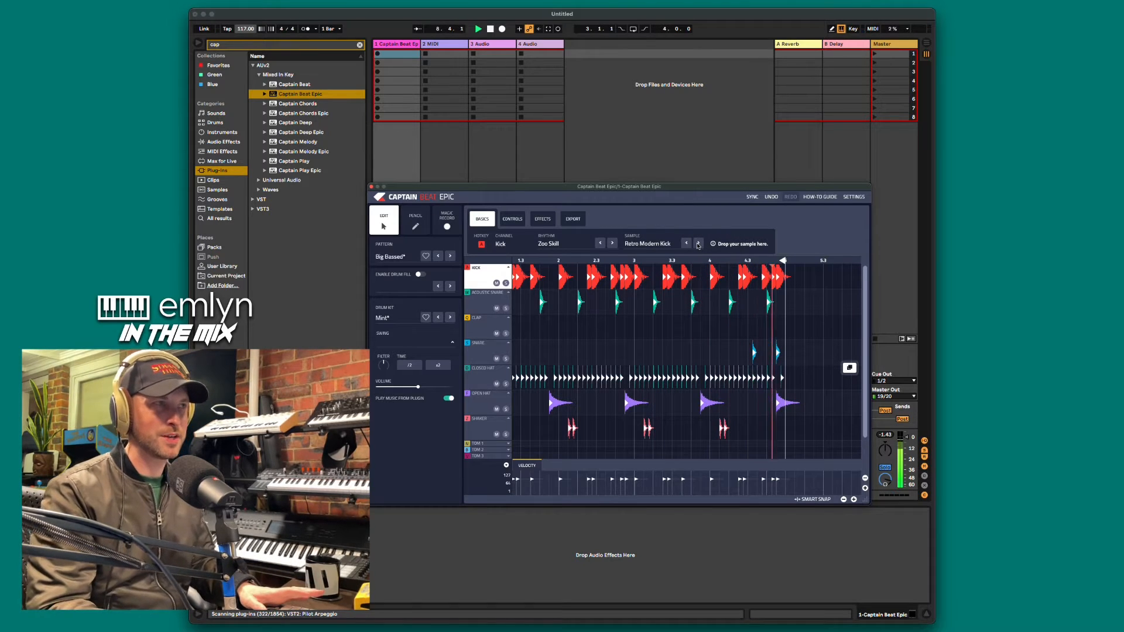
click(698, 244)
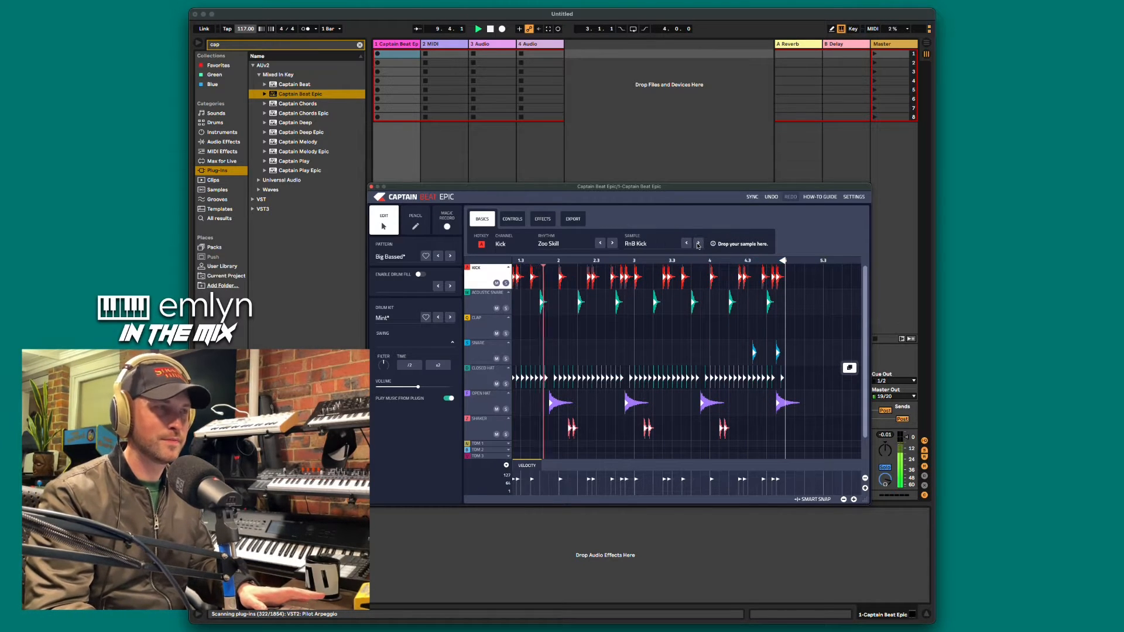
click(698, 244)
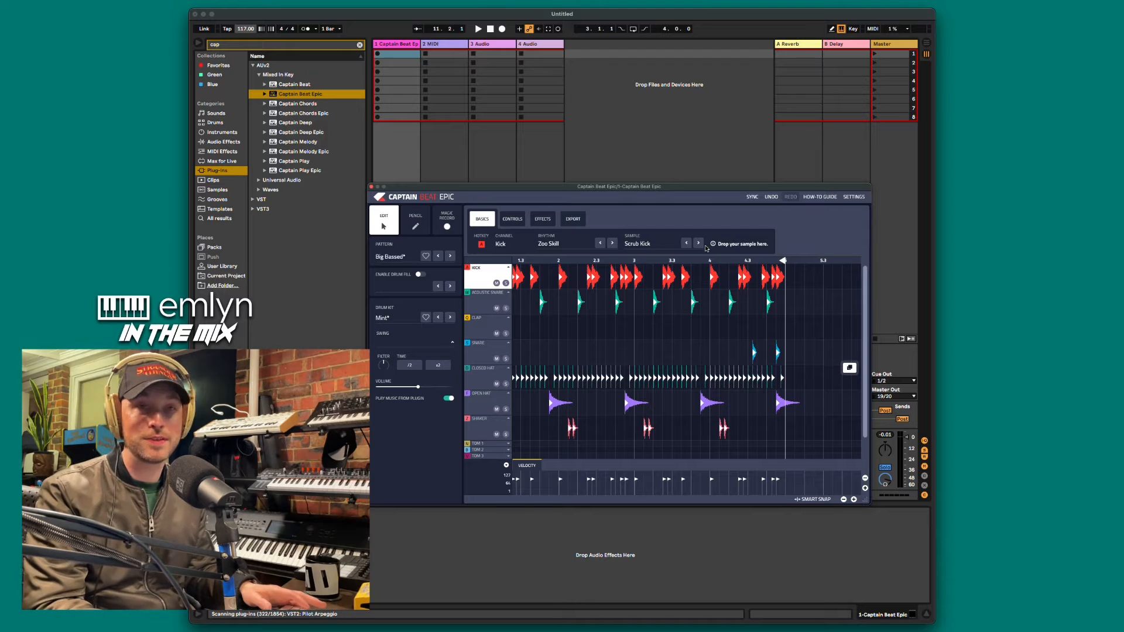
key(space)
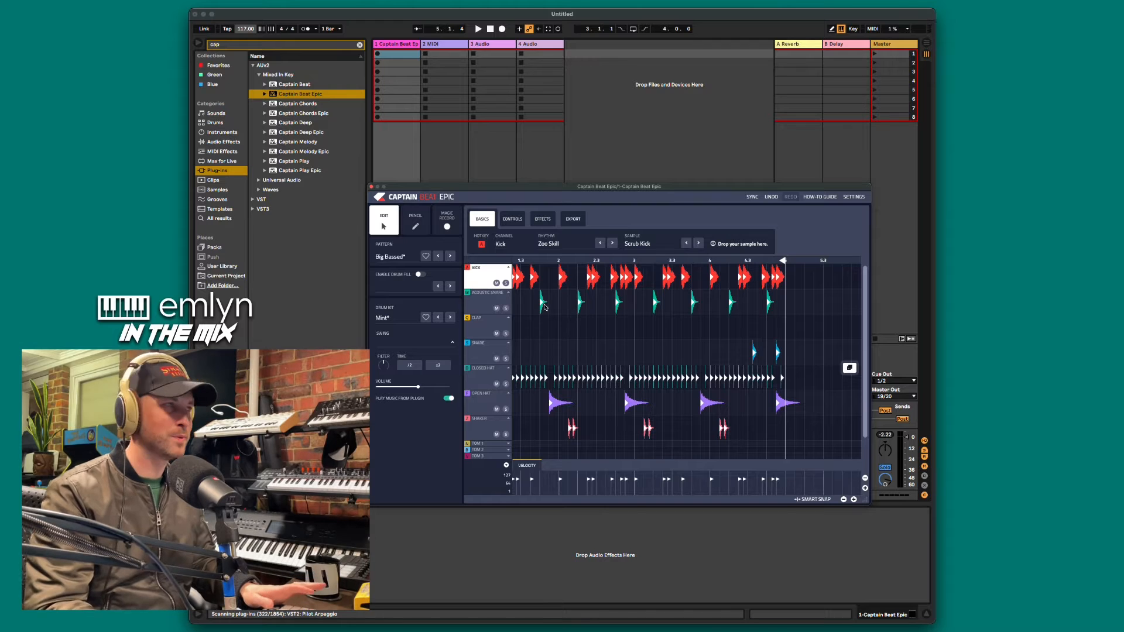
Load Captain Chords Epic on the second MIDI track, close the Captain Beat Epic window and move the chords window over the session view
click(442, 54)
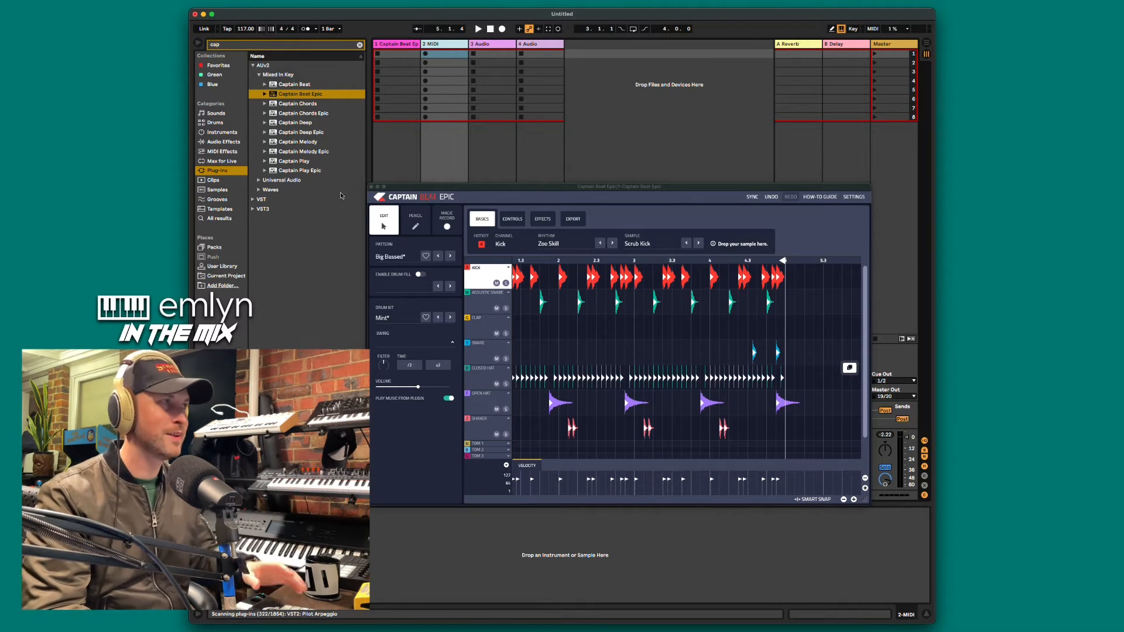
click(332, 115)
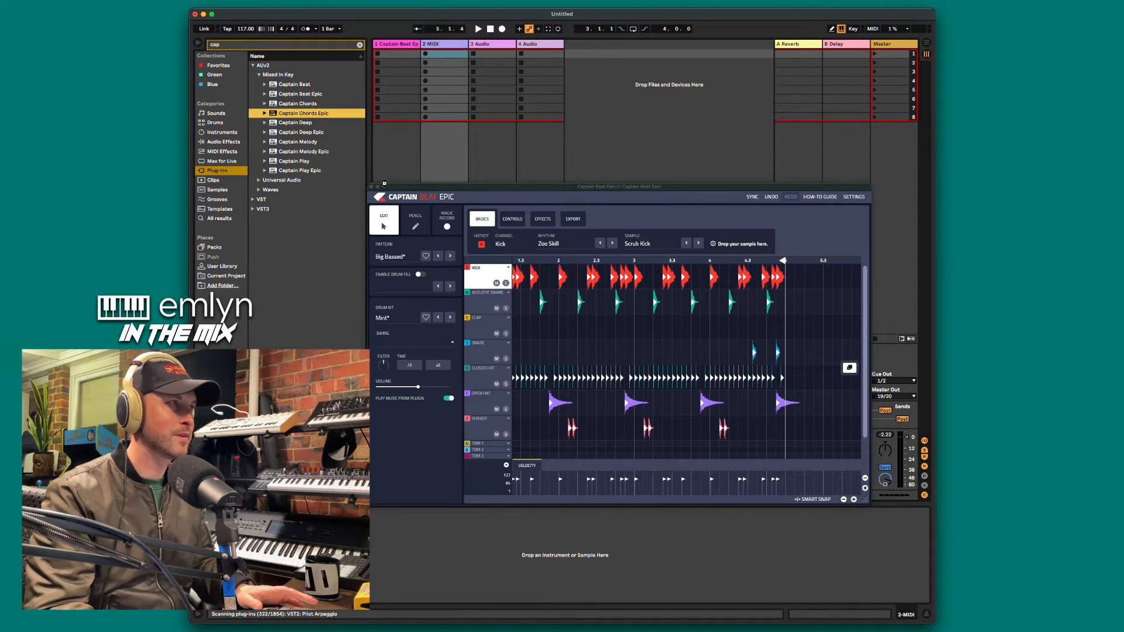
click(371, 187)
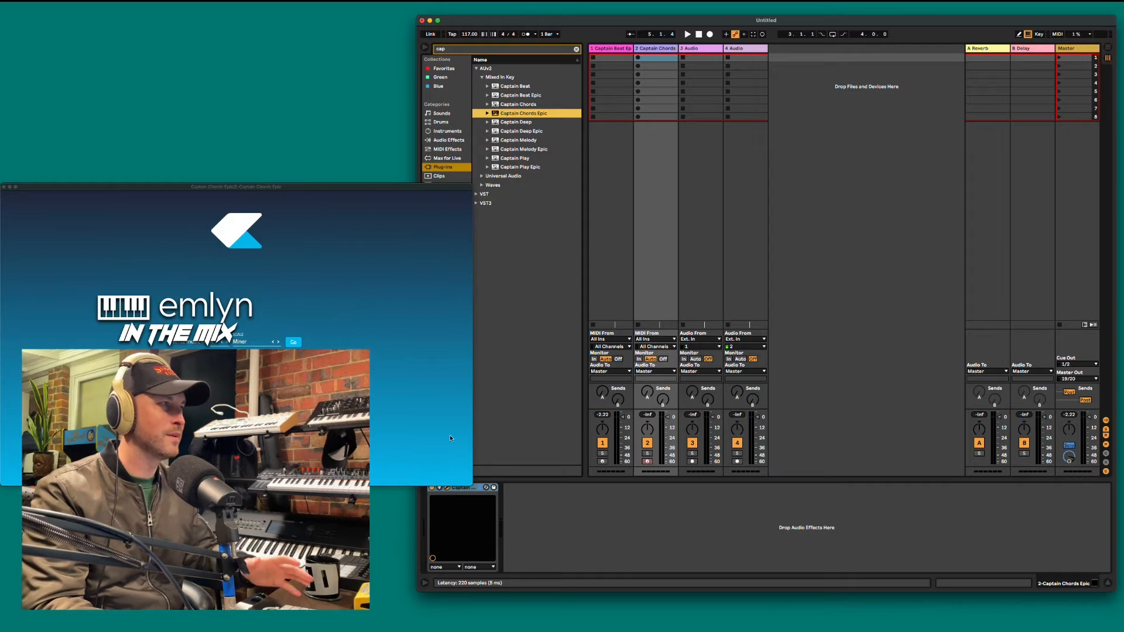
drag(331, 186, 722, 175)
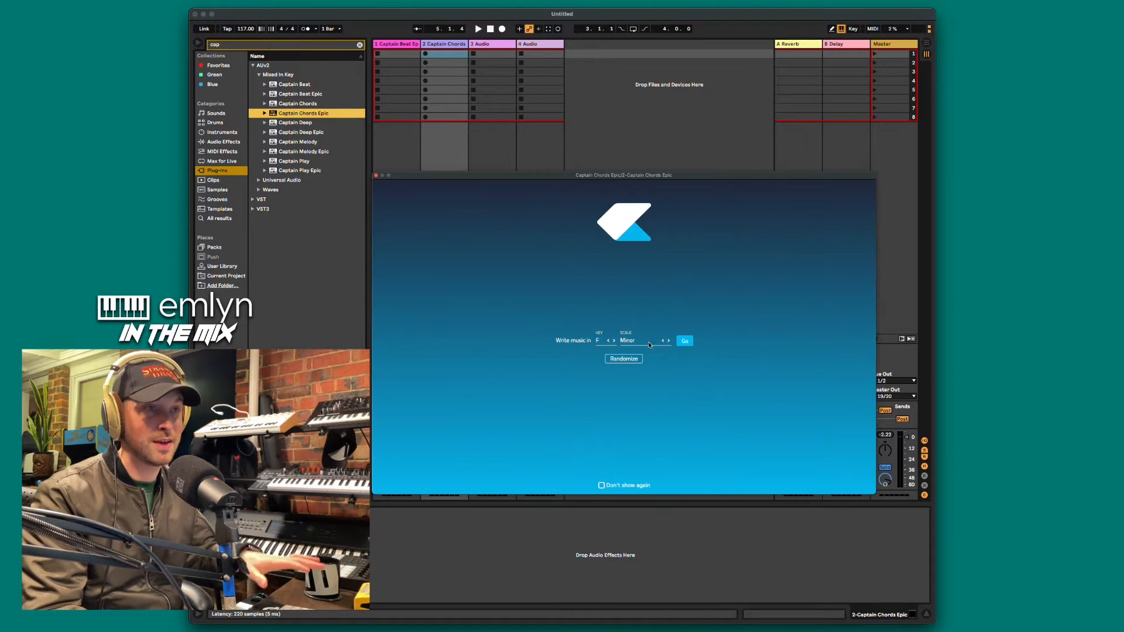
Set the Captain Chords Epic scale to Minor Pentatonic in the key of F and start writing
click(642, 341)
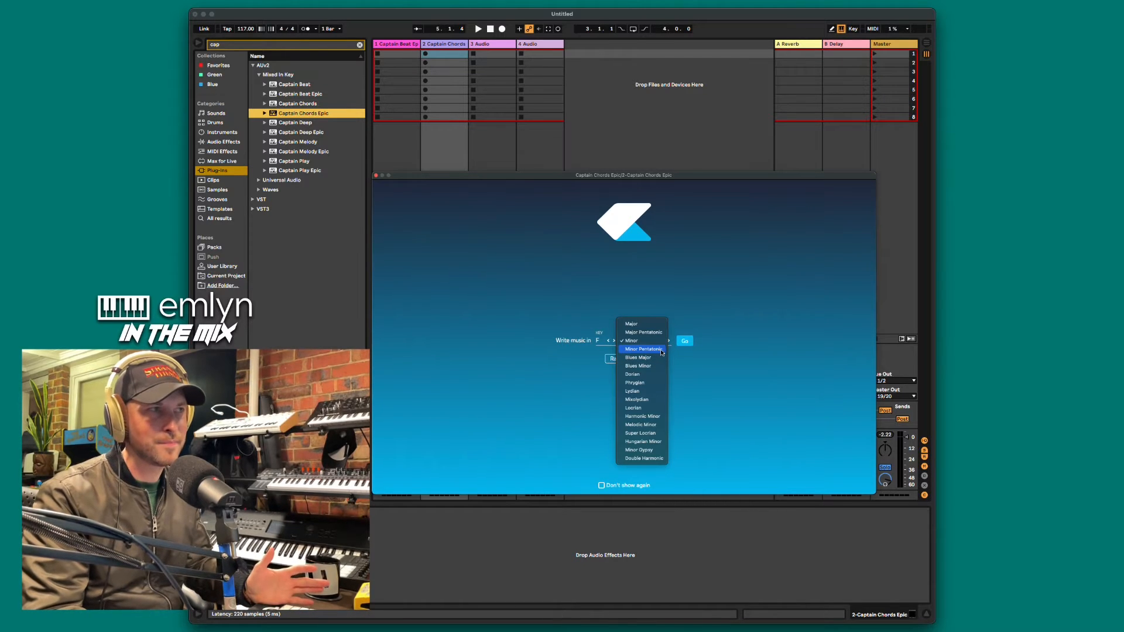
click(660, 350)
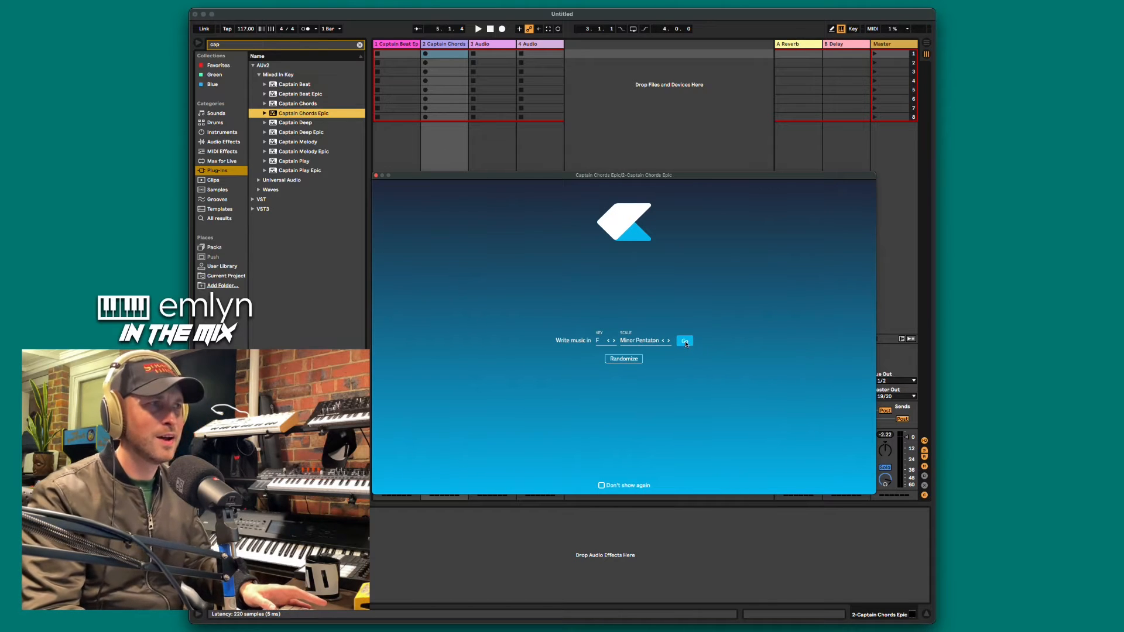
click(684, 341)
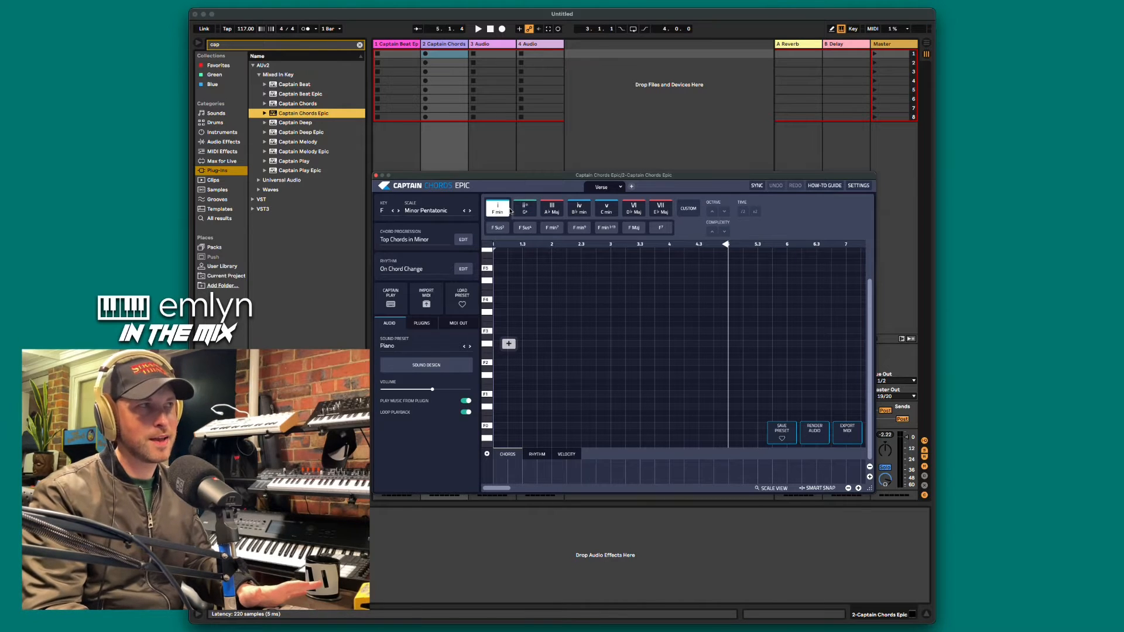
Add an F min (i) chord to the empty Verse progression, followed by a C min (v) chord
click(532, 208)
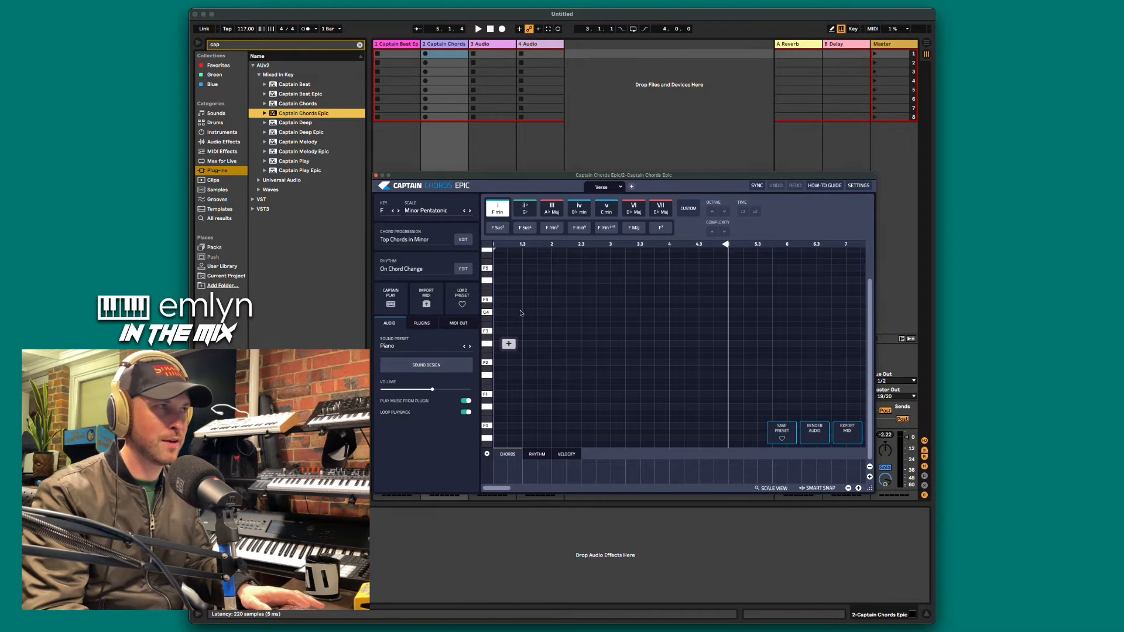
click(517, 344)
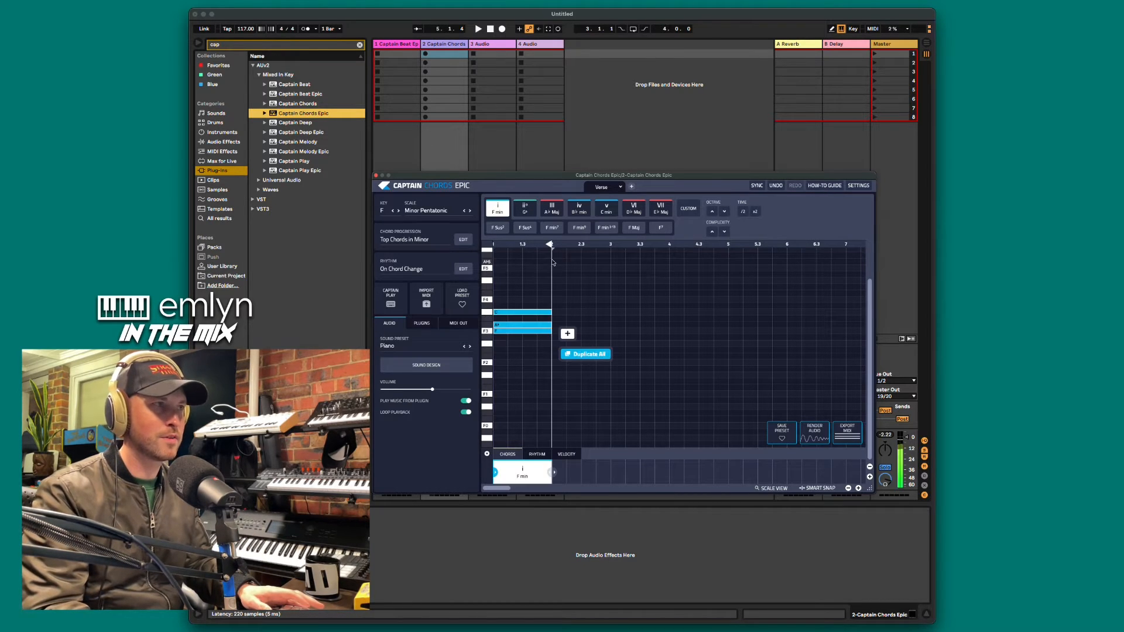
mouse_move(528, 212)
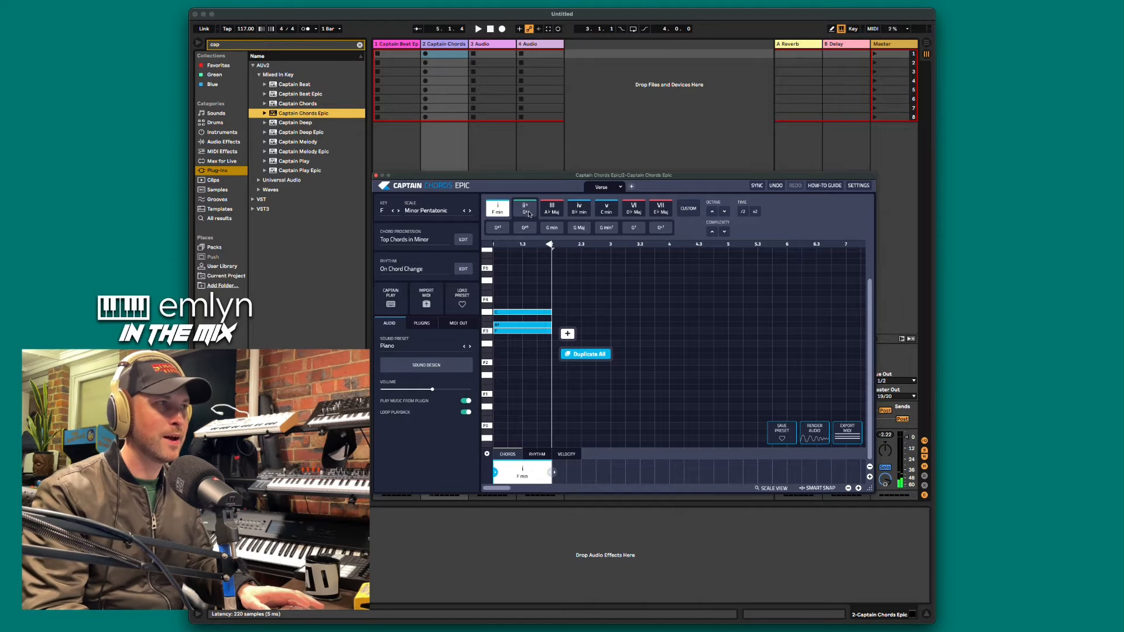
mouse_move(590, 212)
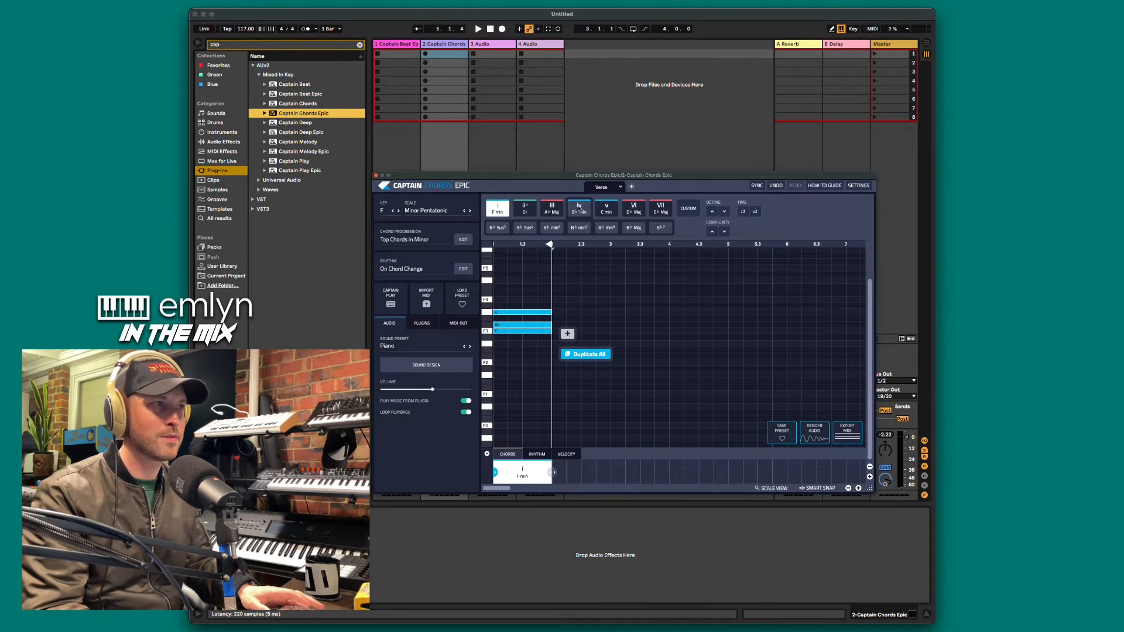
click(568, 333)
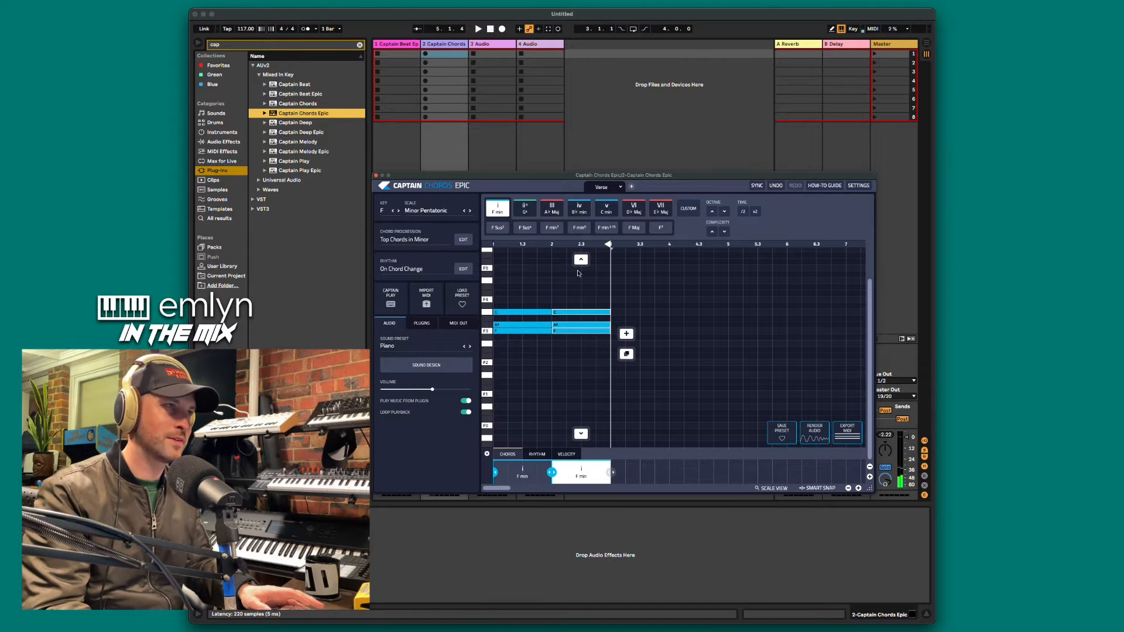
click(607, 209)
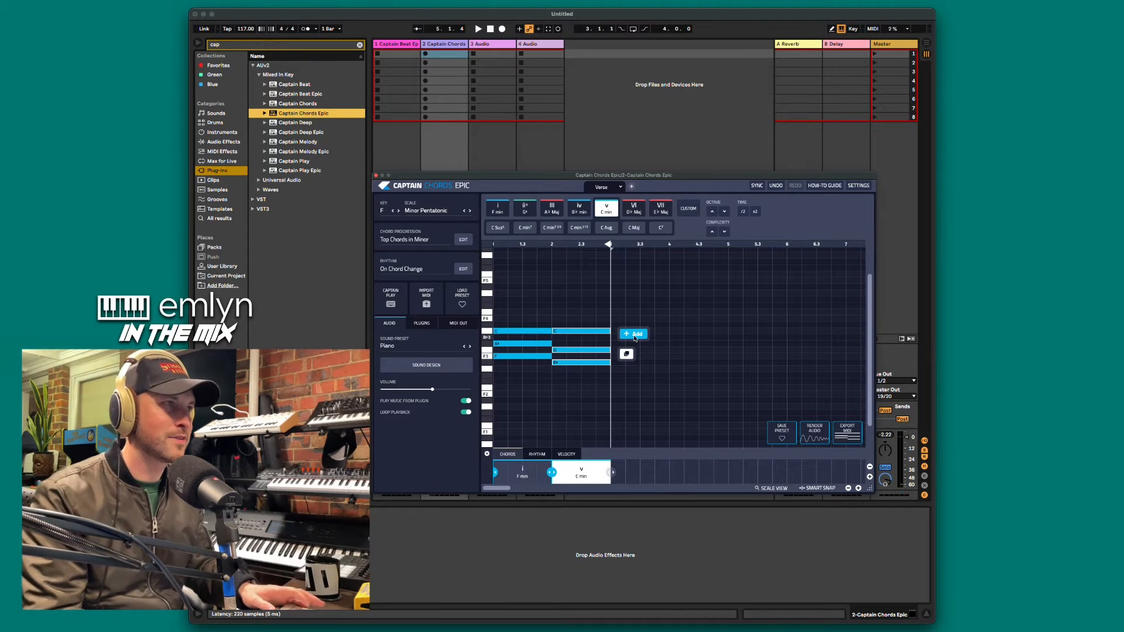
Extend the progression with a G° (ii°) third chord and an A♭ Maj (III) fourth chord
click(636, 334)
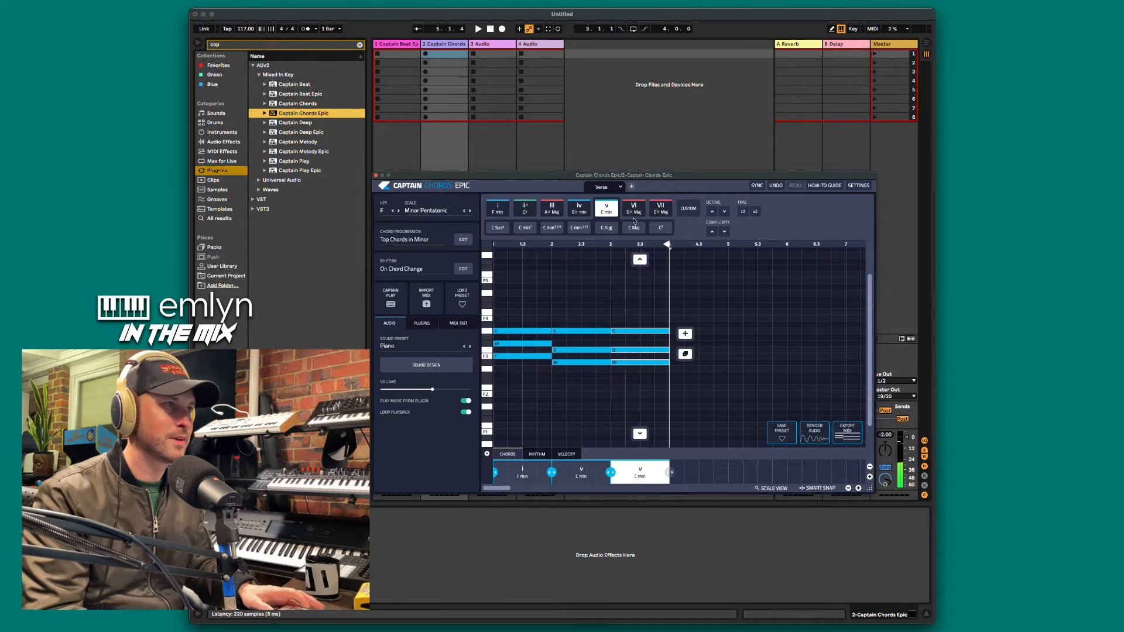
click(525, 209)
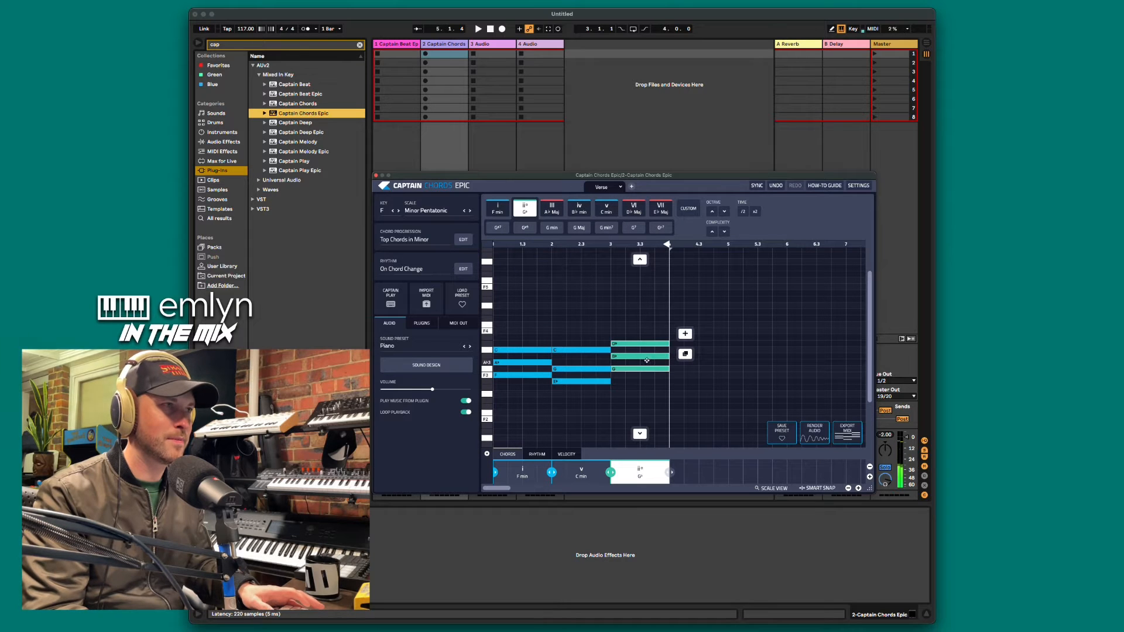
click(686, 333)
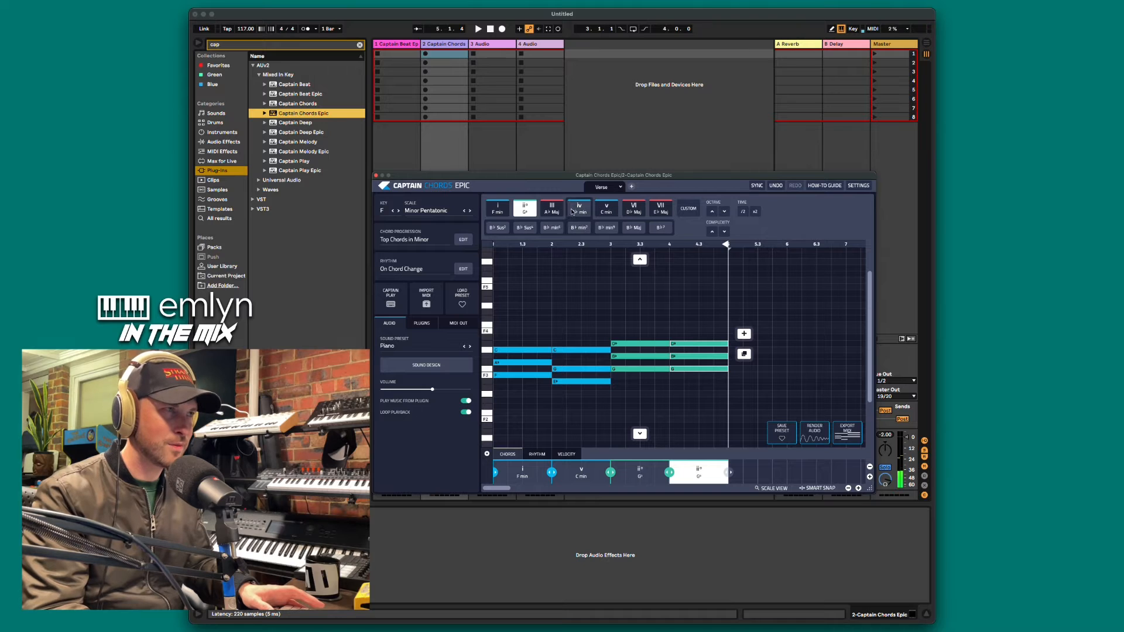
click(551, 208)
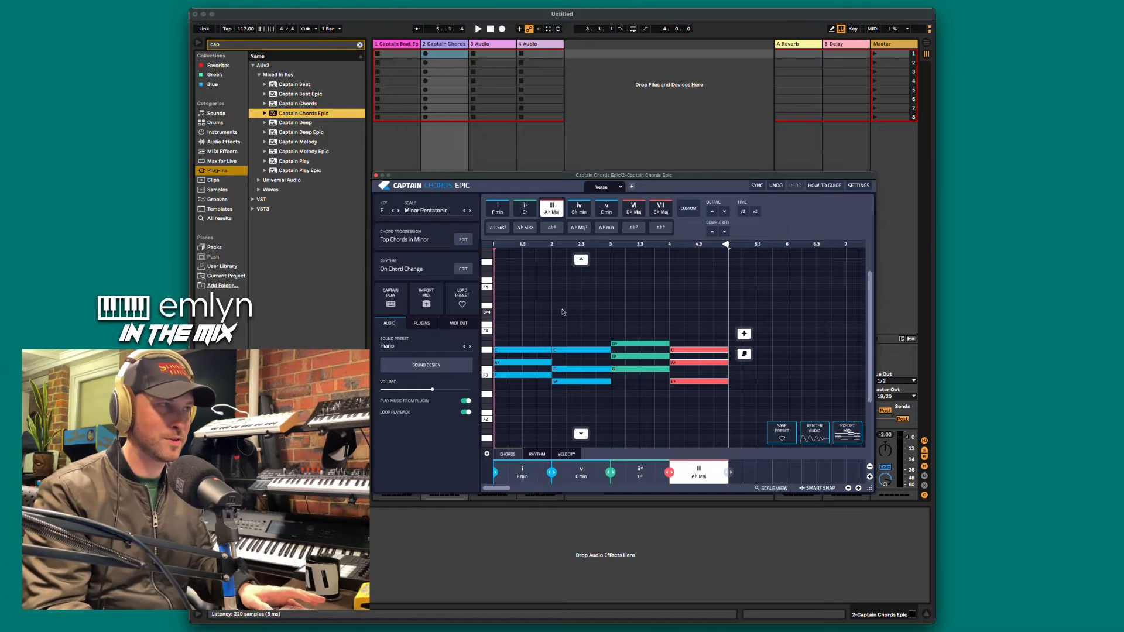
Play the four-chord progression with the beat, and shift the third chord down one inversion
key(space)
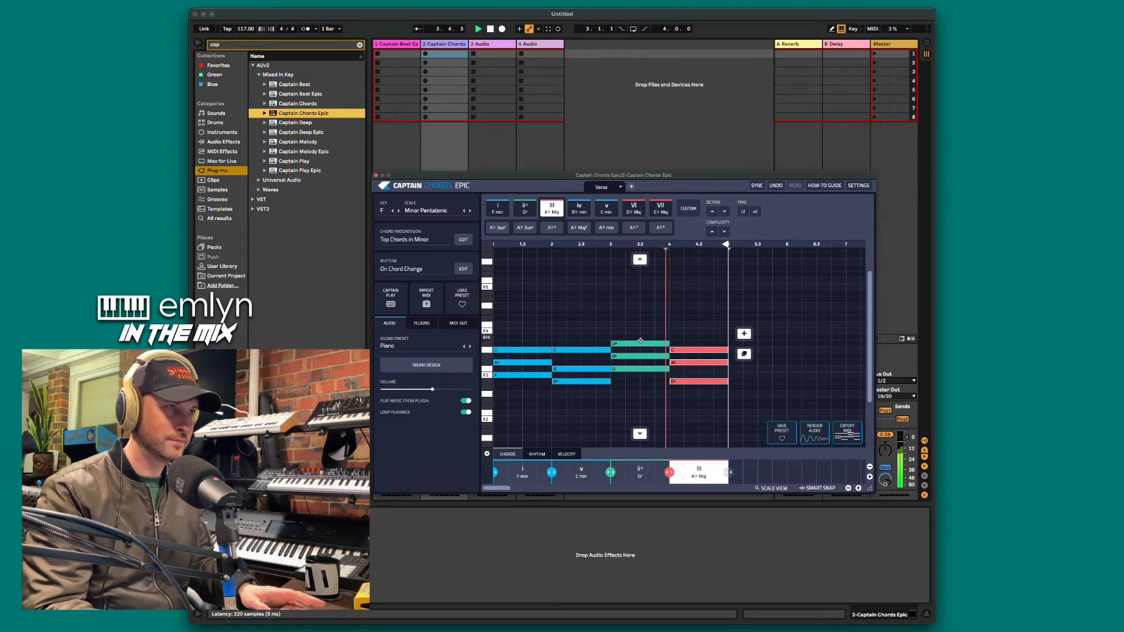
key(space)
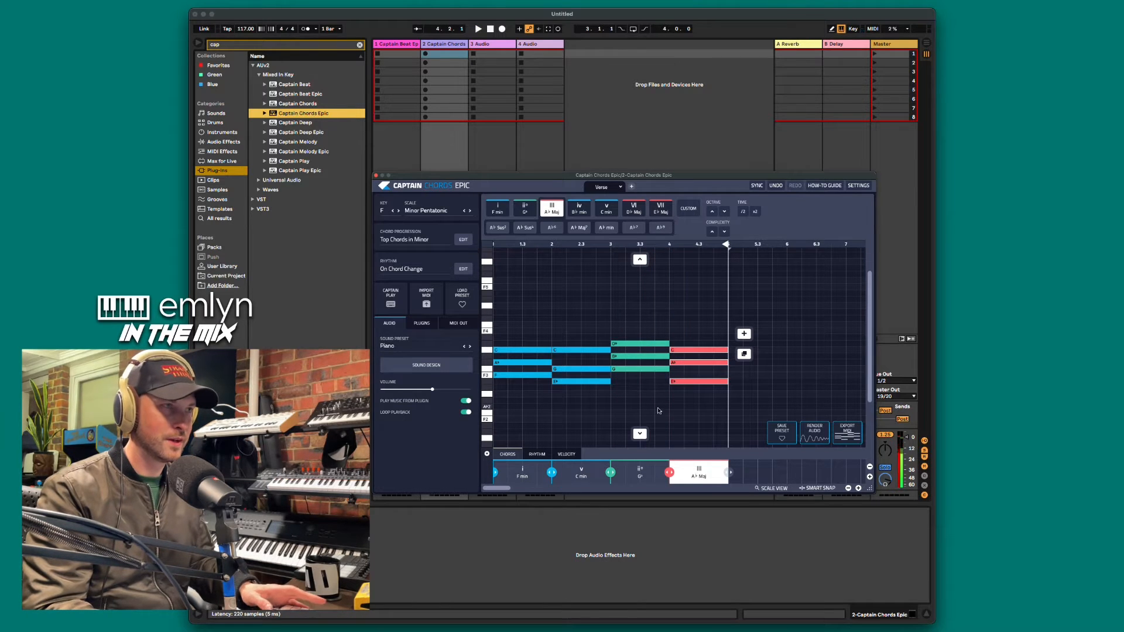
click(642, 436)
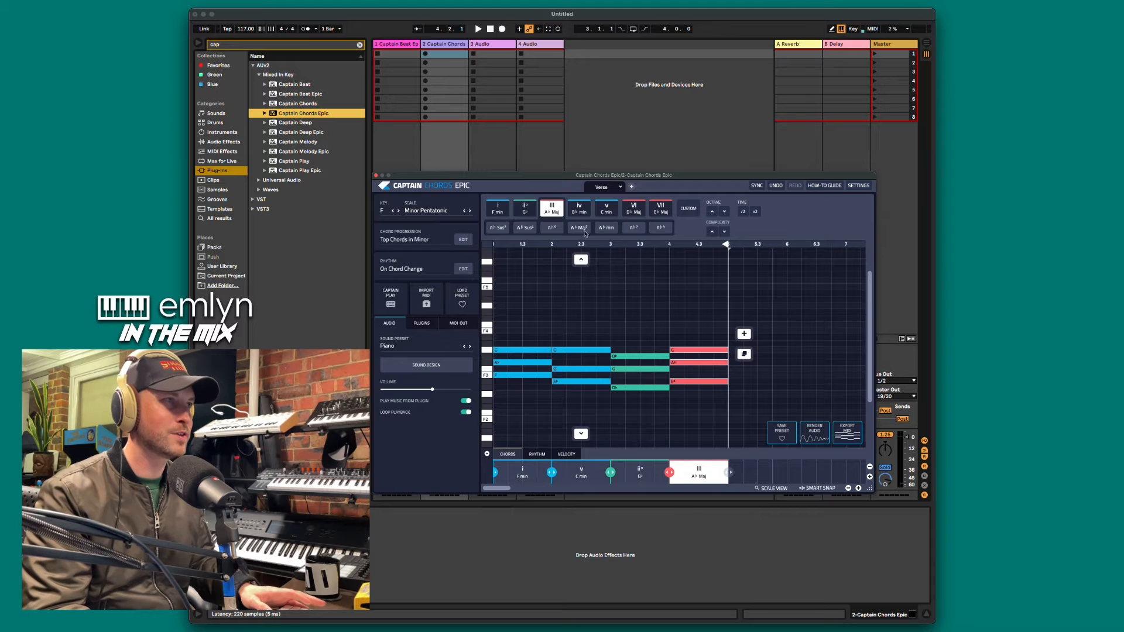
Replace the third chord, trying C min (v) before settling on D♭ Maj (VI), and play the progression
click(637, 384)
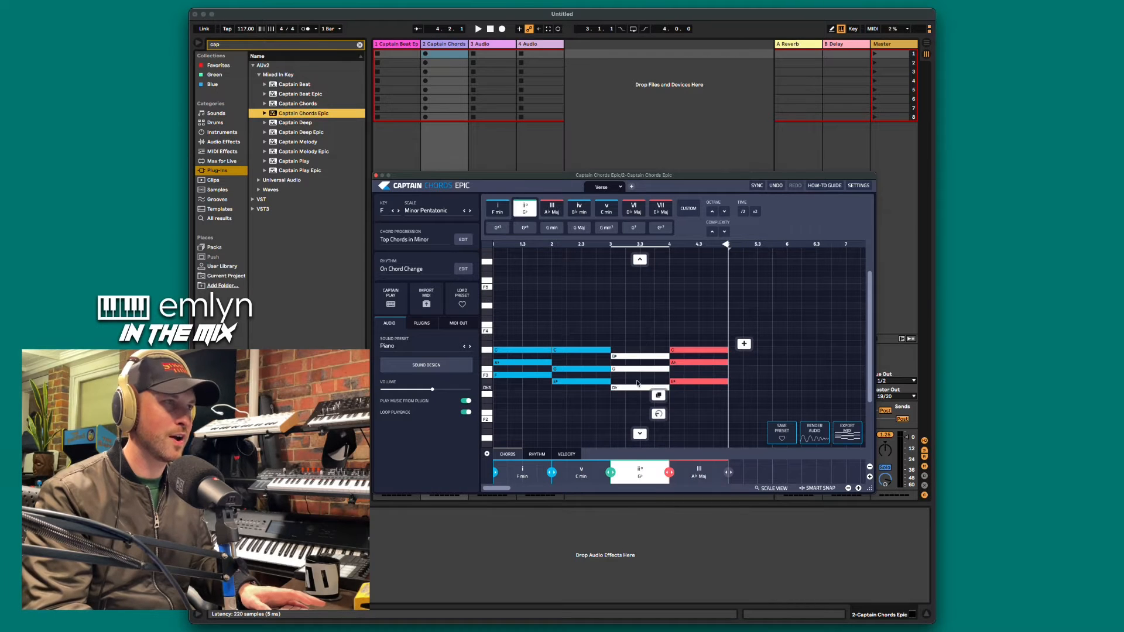
click(607, 209)
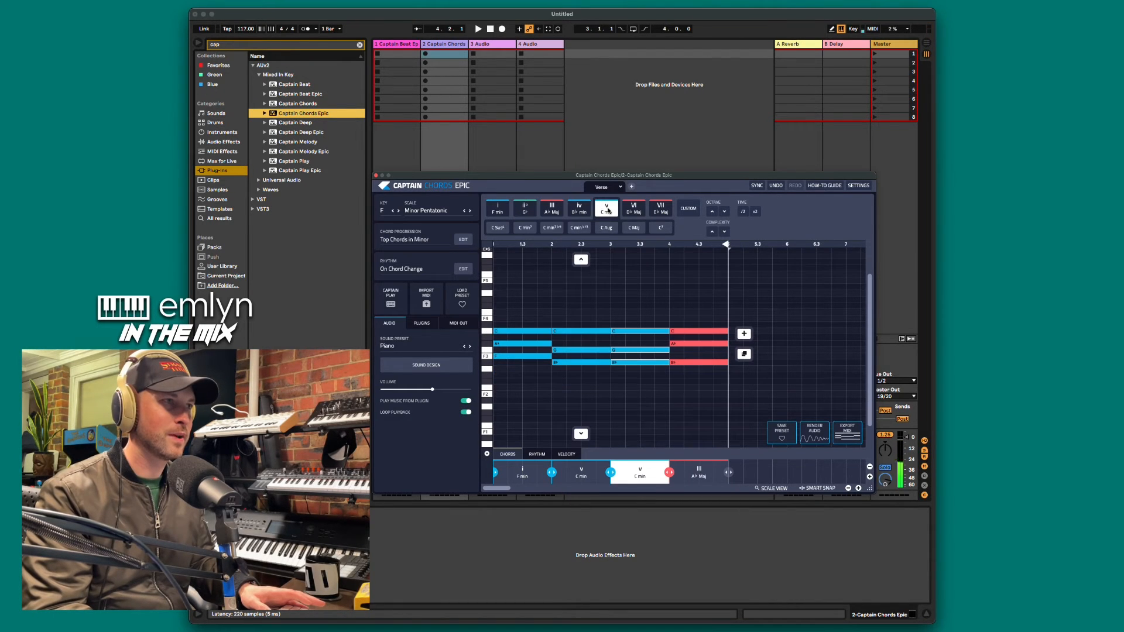
click(634, 208)
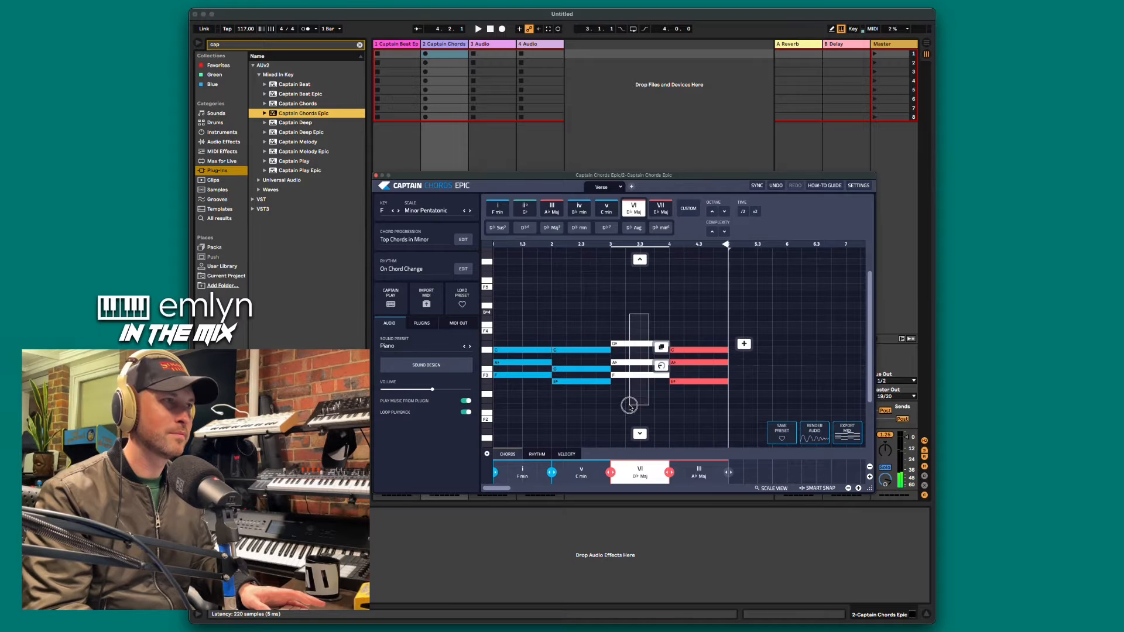
drag(630, 405, 628, 316)
key(space)
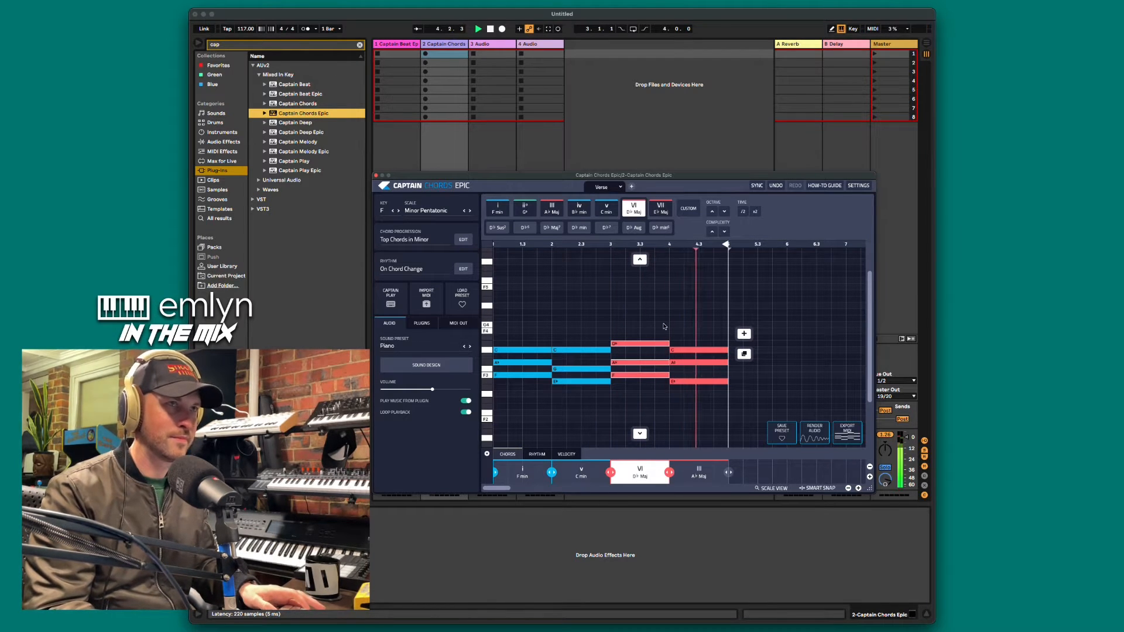
key(space)
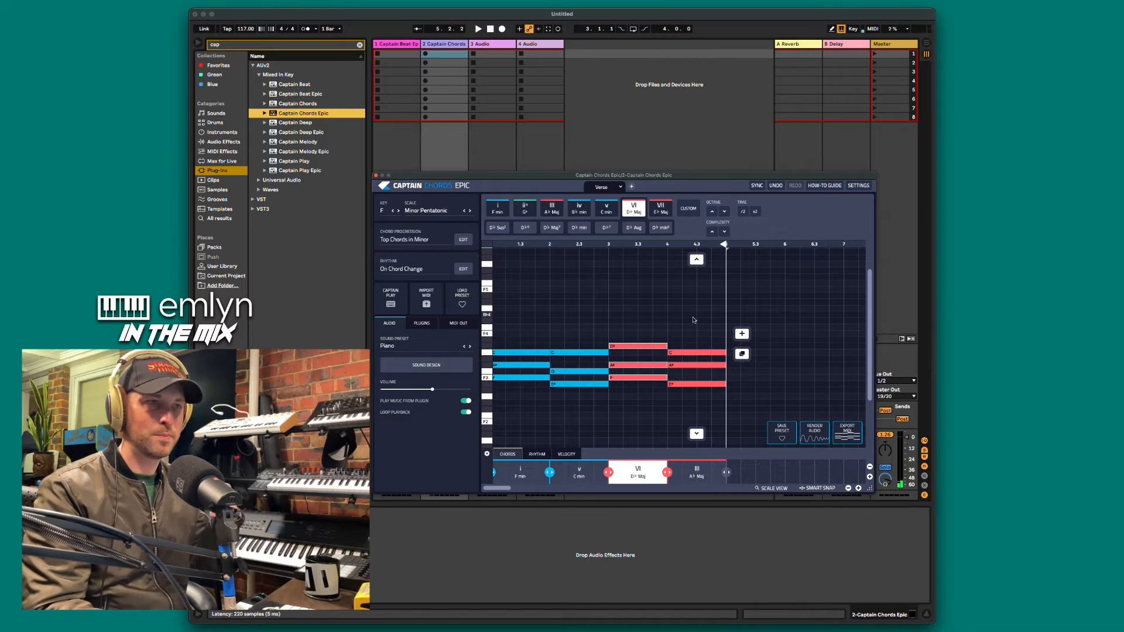
Select all four chords and bring up the rhythm presets for the progression
drag(697, 323, 509, 416)
scroll(630, 403, left, 1)
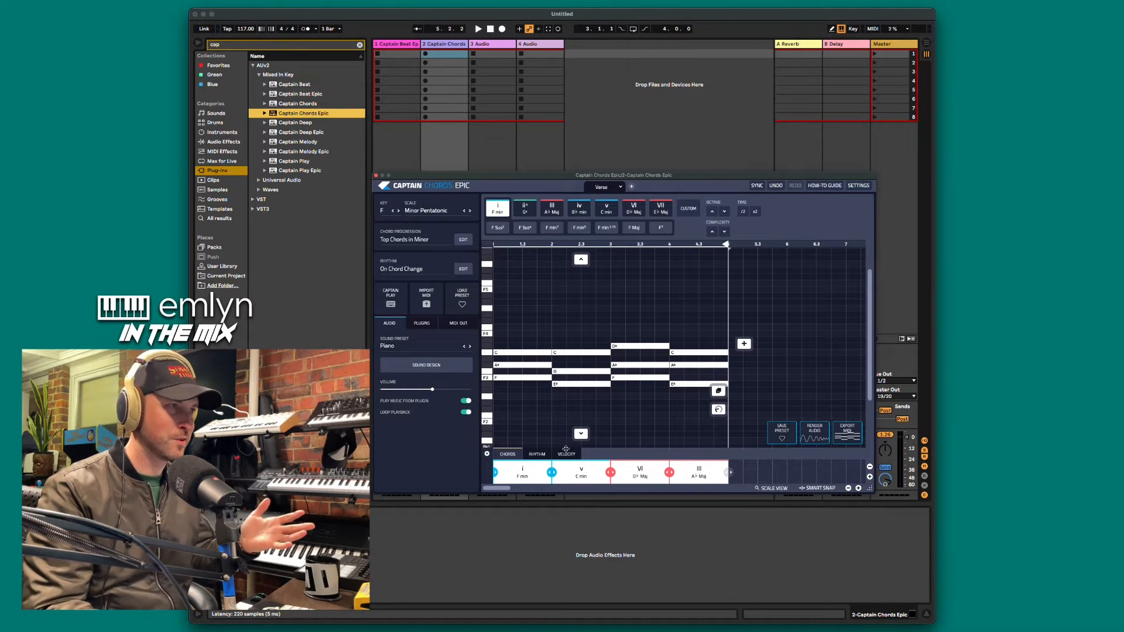
click(538, 455)
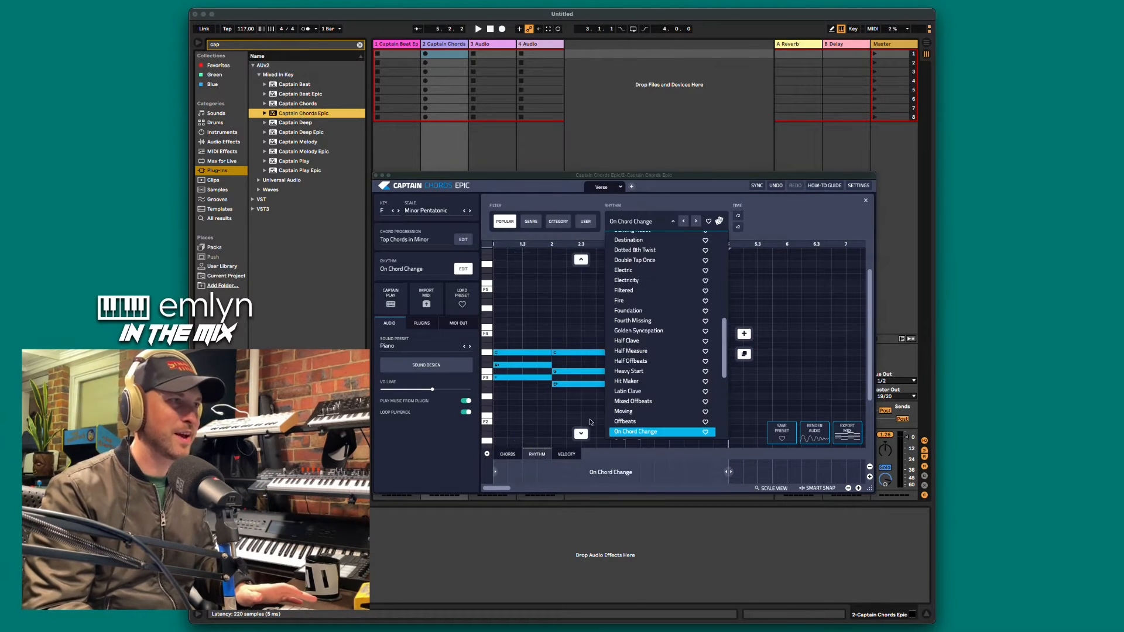
click(510, 455)
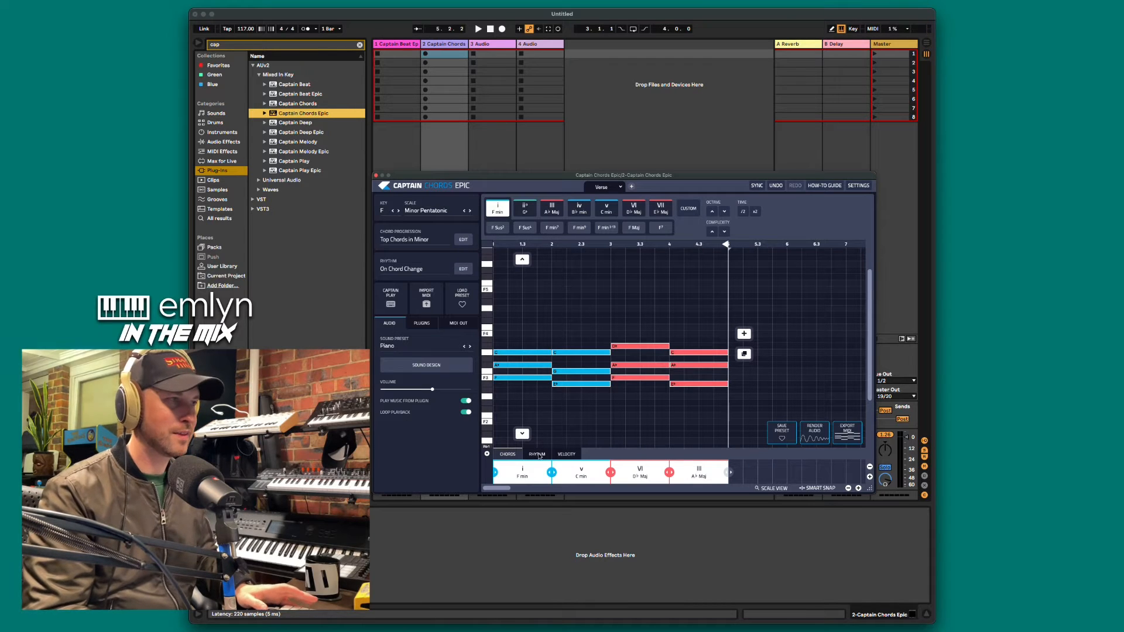
click(538, 455)
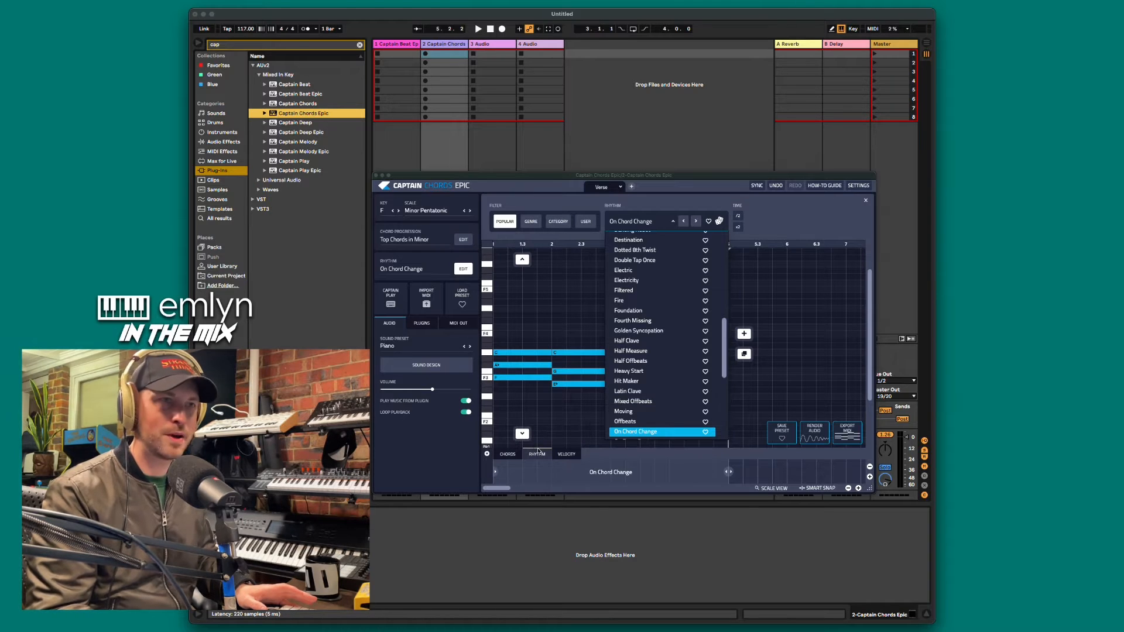
click(515, 457)
click(536, 454)
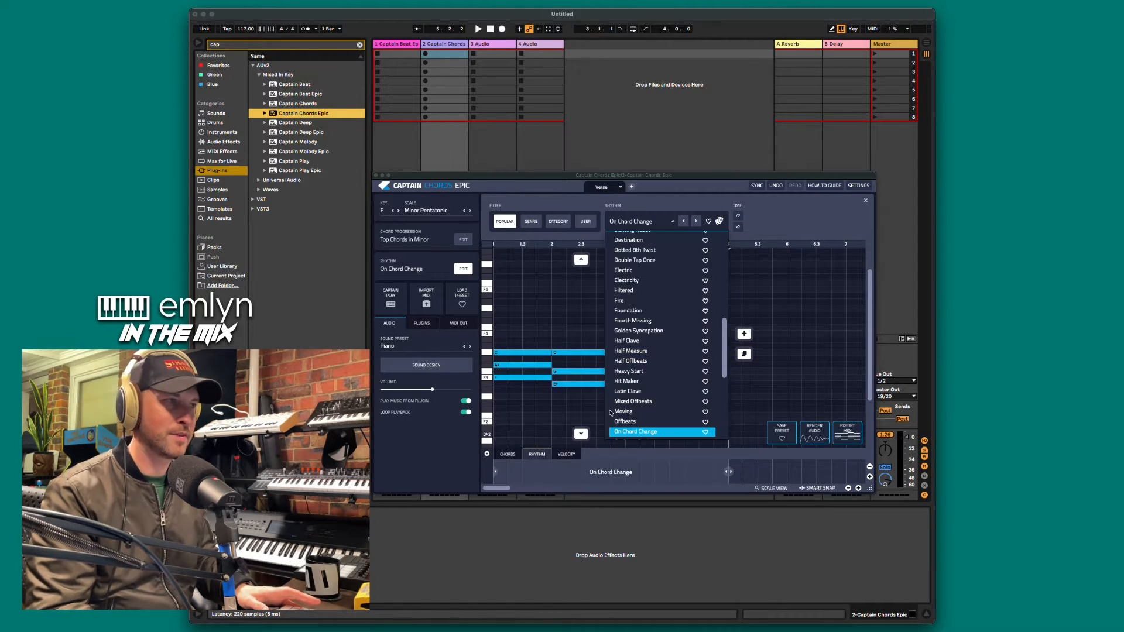
Try the Accent 1 and 3, Action and Aerodynamic rhythms on the progression during playback
scroll(686, 295, up, 10)
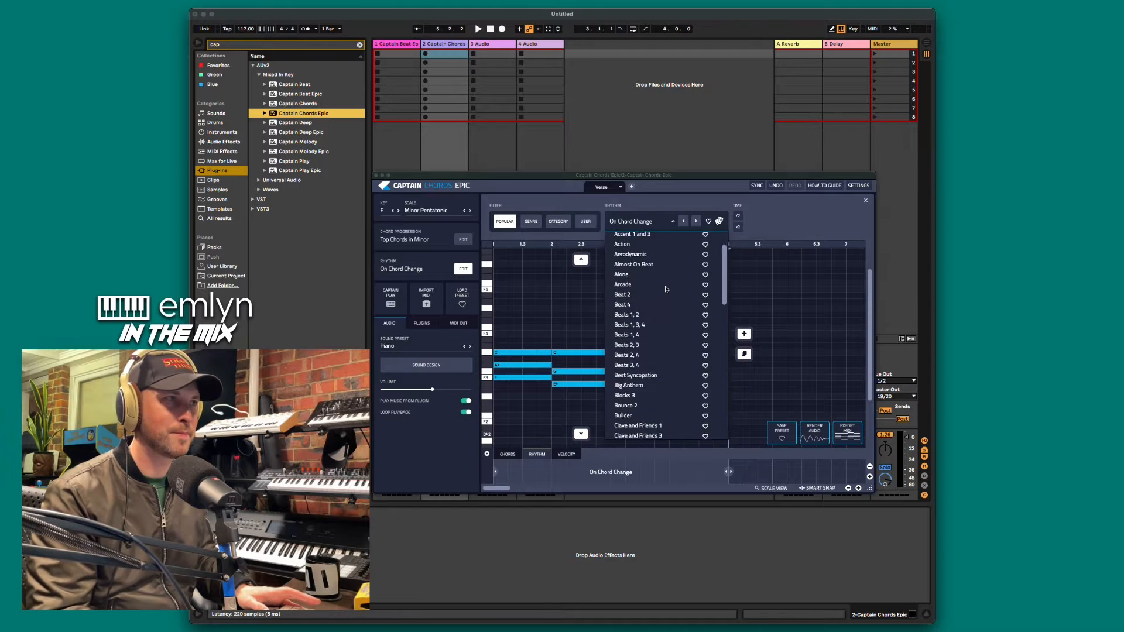
click(653, 267)
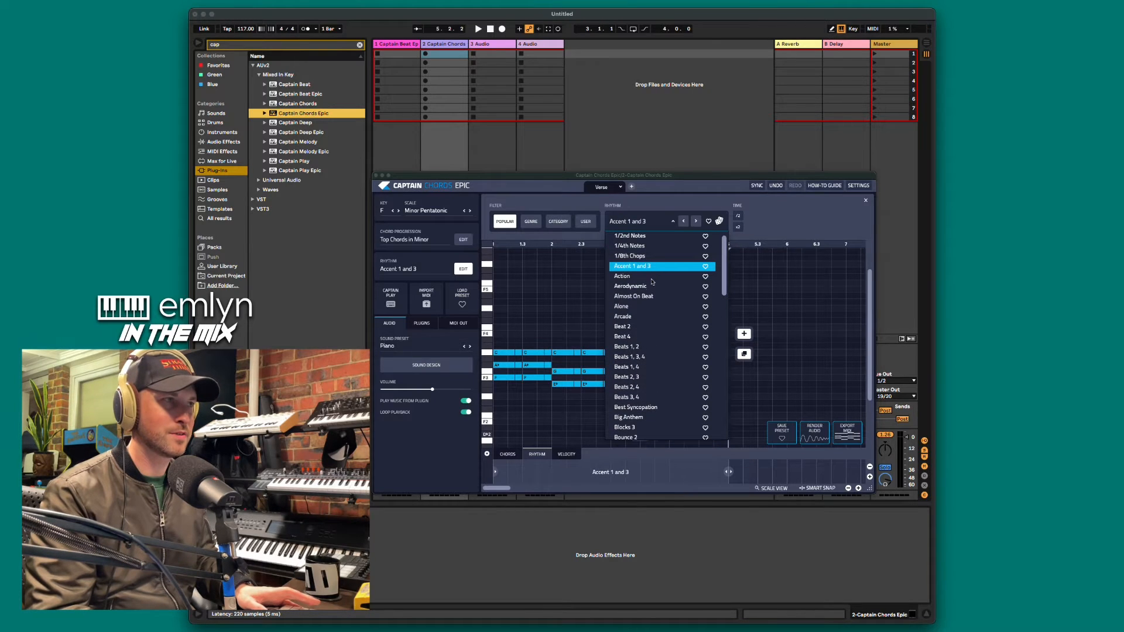
key(space)
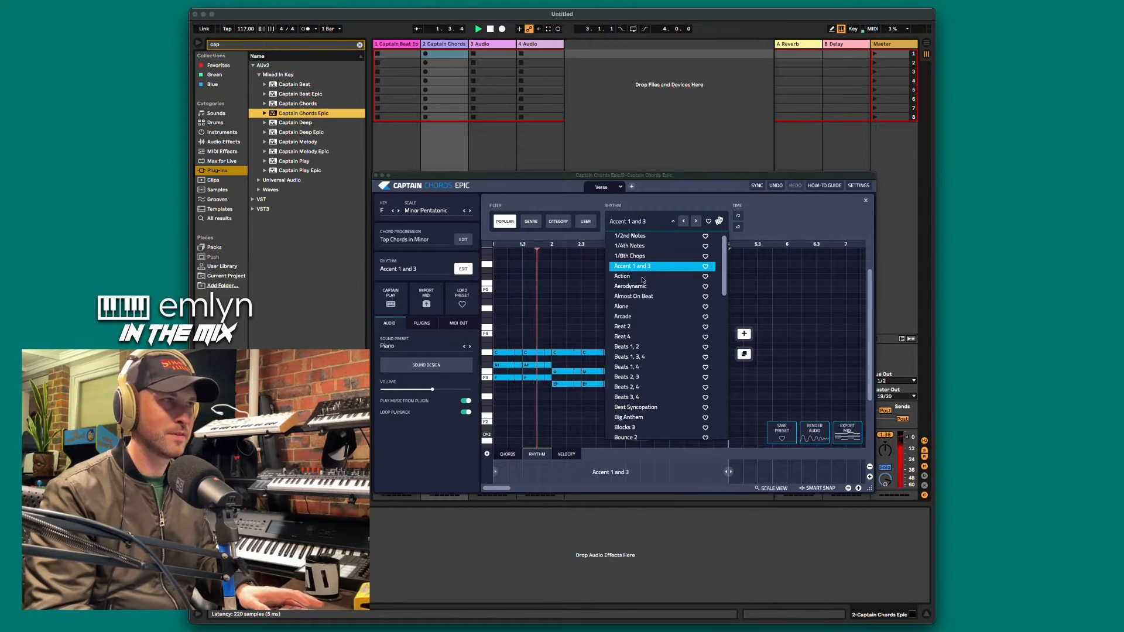
click(642, 277)
click(648, 287)
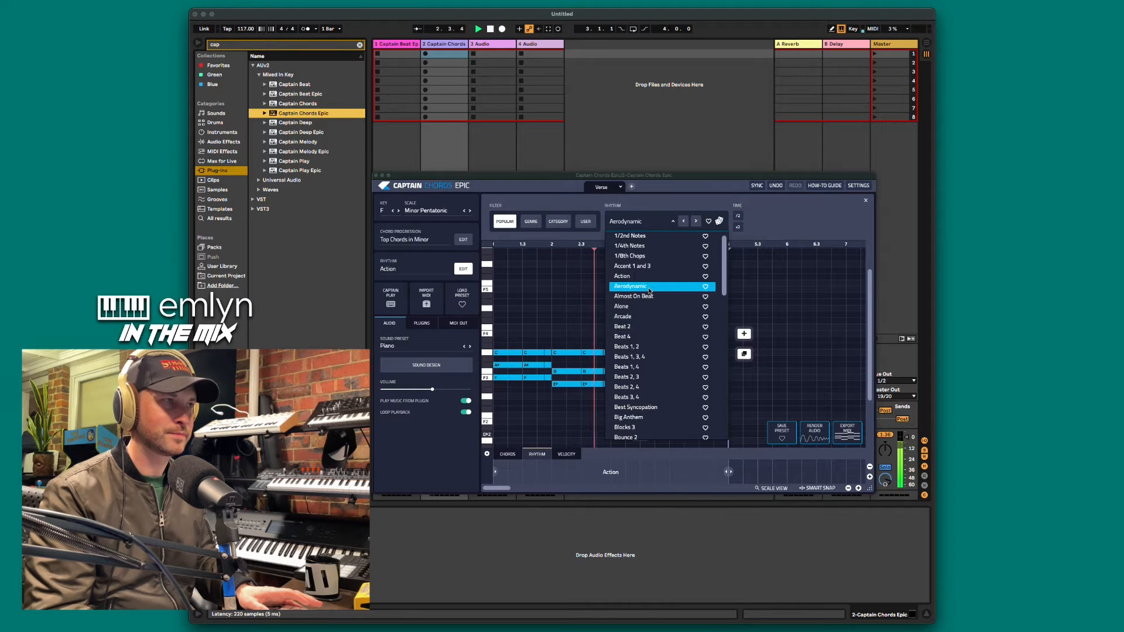
key(space)
click(573, 315)
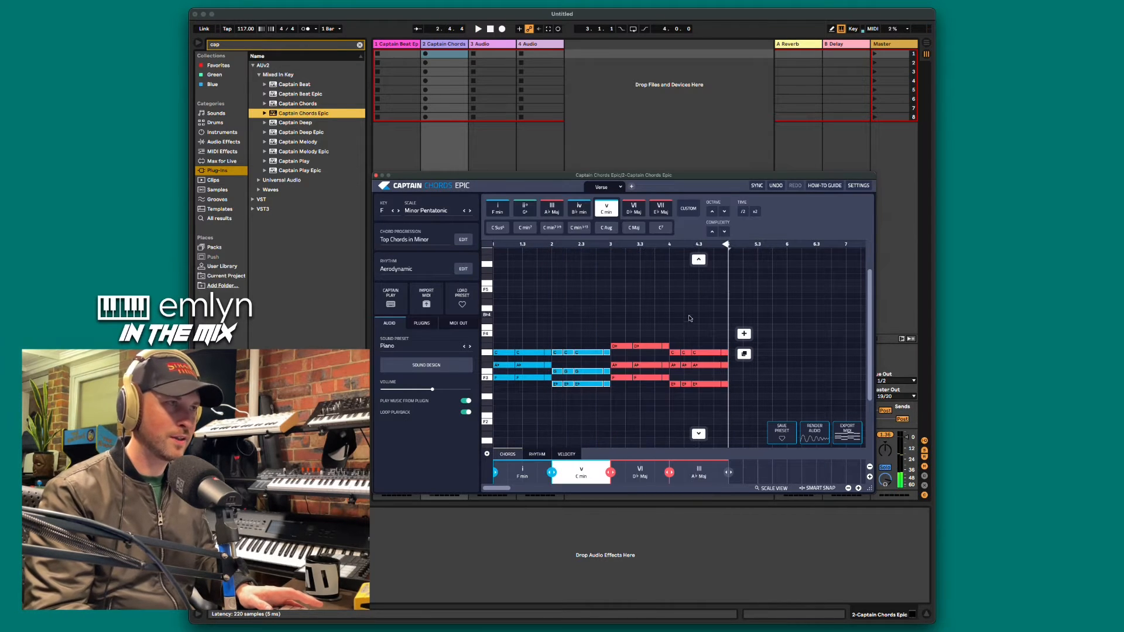
Try the Arcade rhythm on the whole progression and play it with the beat
drag(724, 316, 497, 404)
click(537, 454)
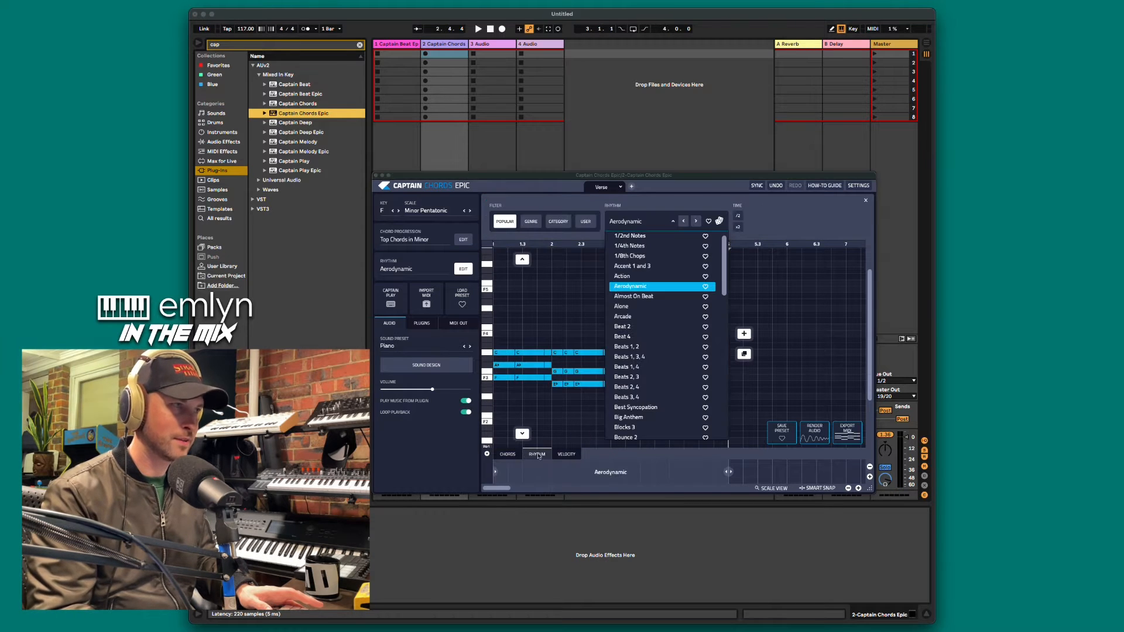
click(632, 316)
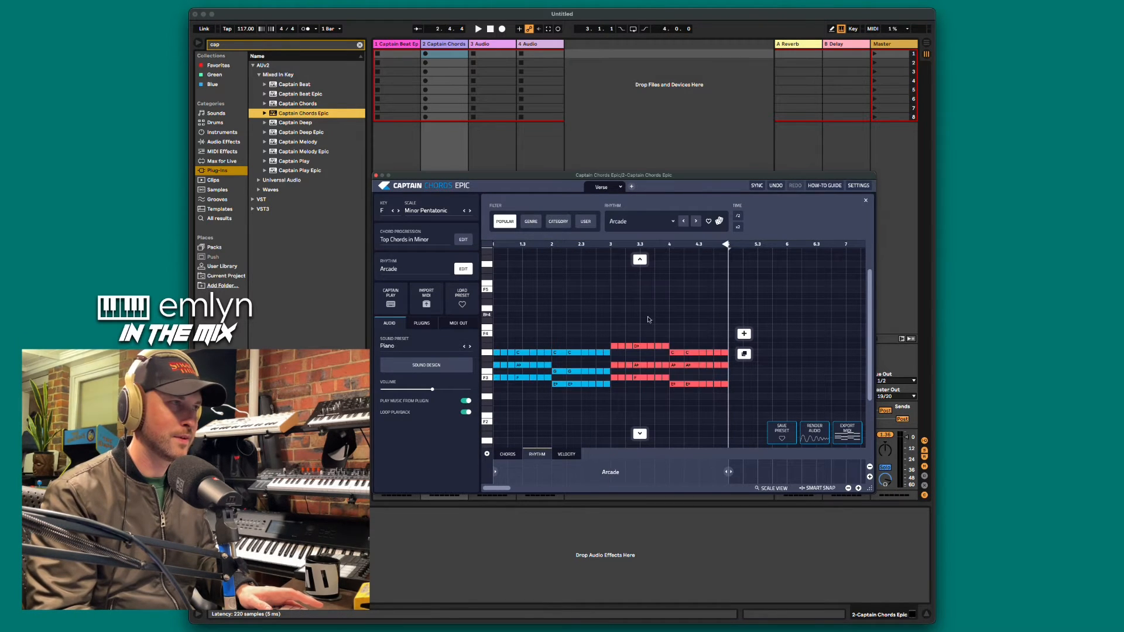
key(space)
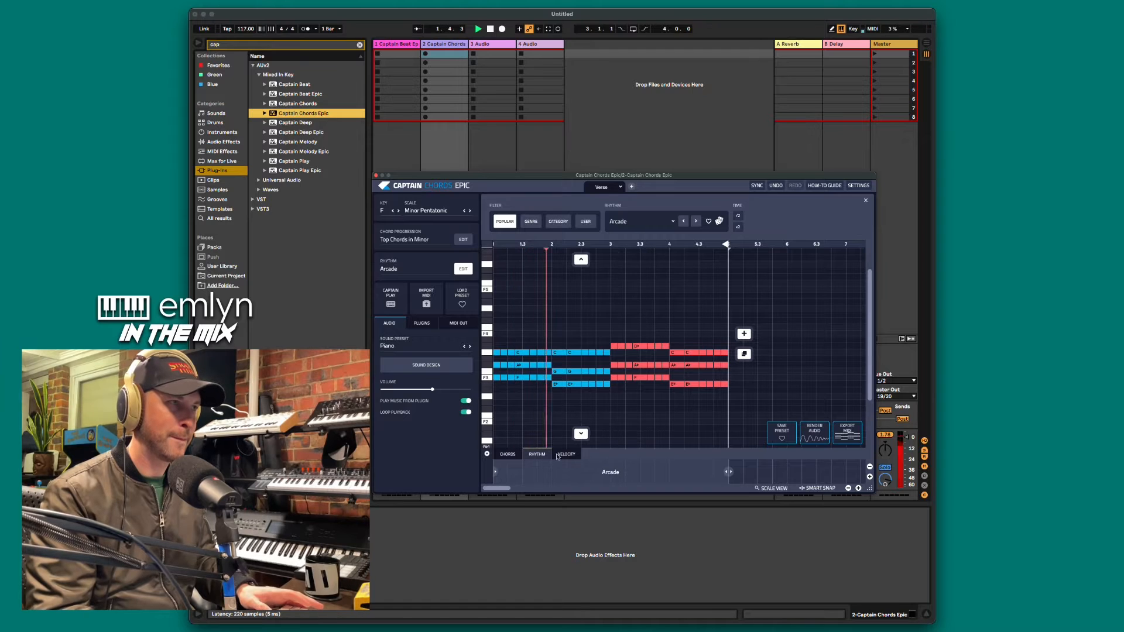
click(537, 454)
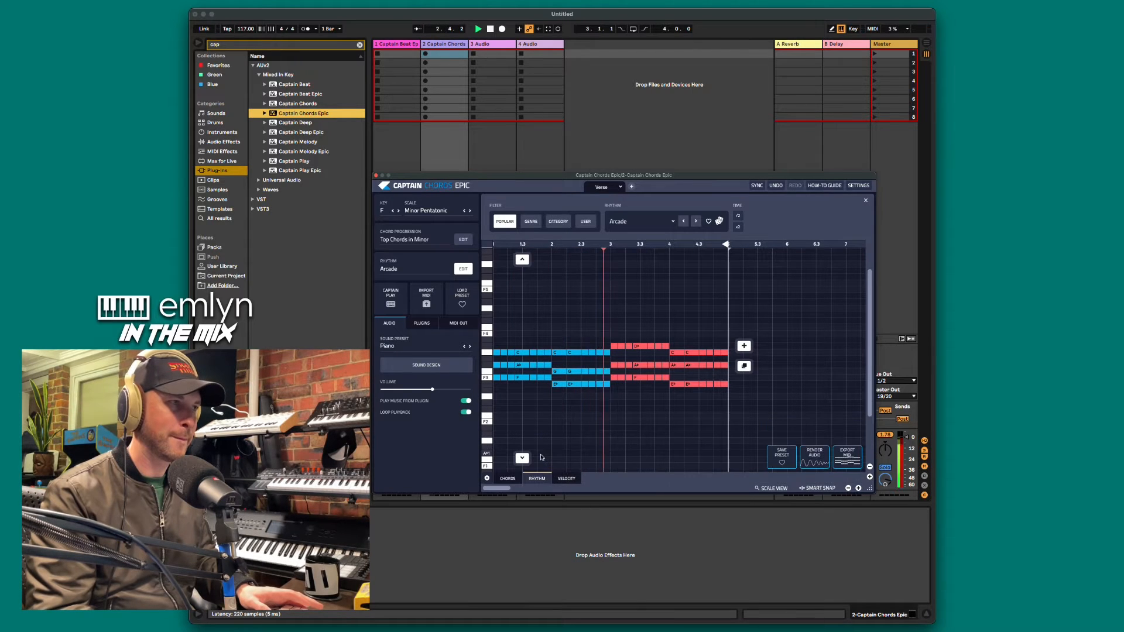
click(721, 337)
drag(721, 337, 604, 413)
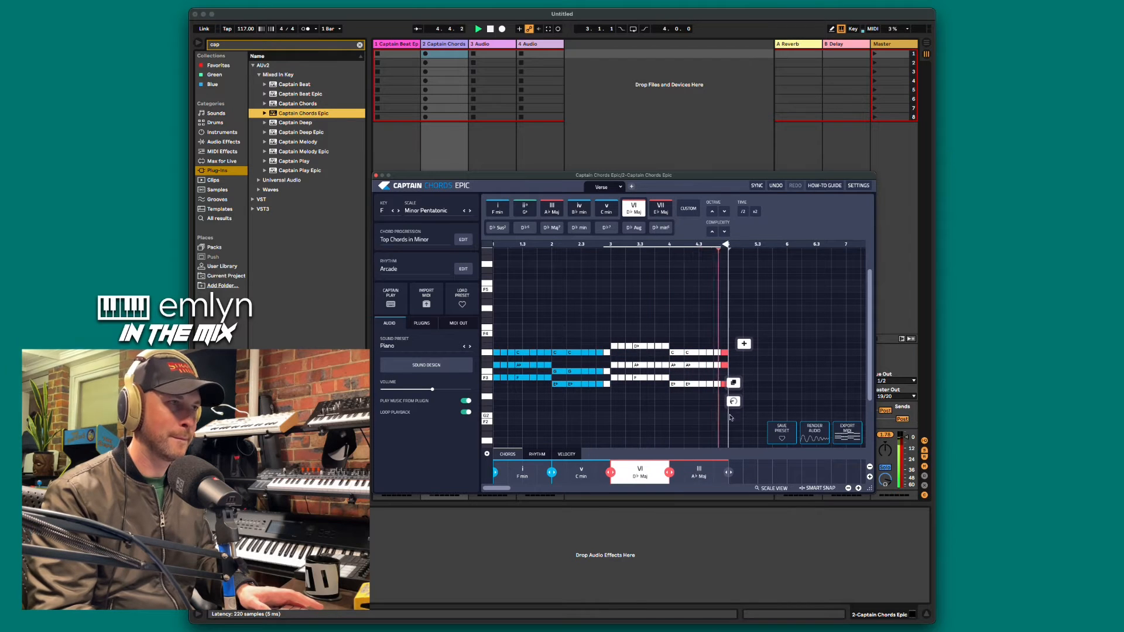
key(space)
drag(725, 419, 462, 302)
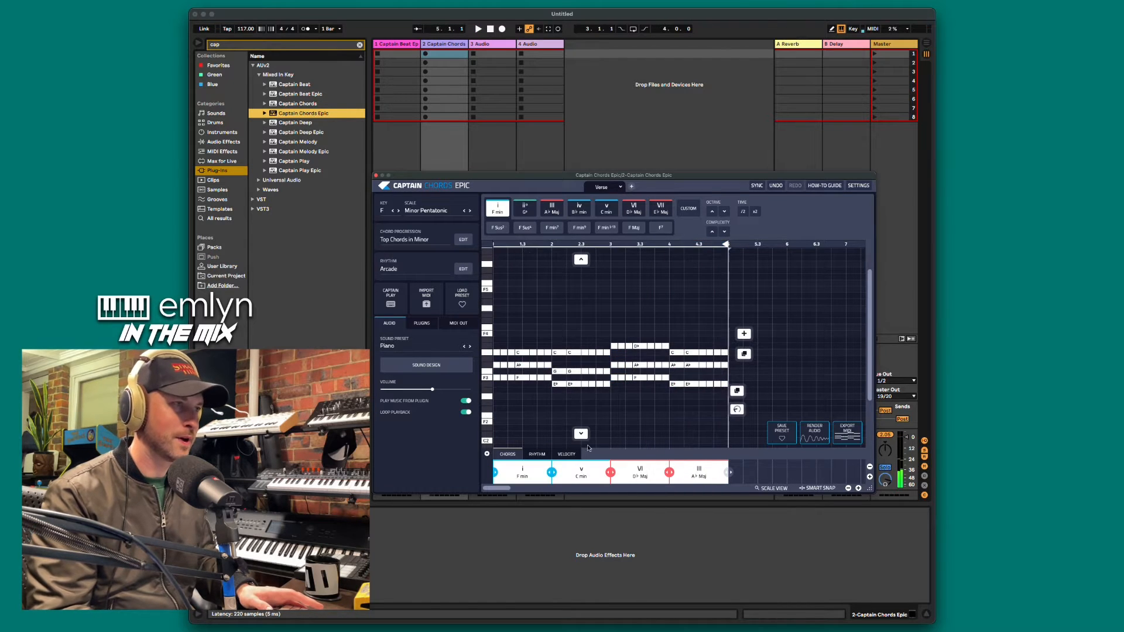
Audition the Beat 2, Beat 4 and Beats 1, 3, 4 rhythms on the progression during playback
click(537, 454)
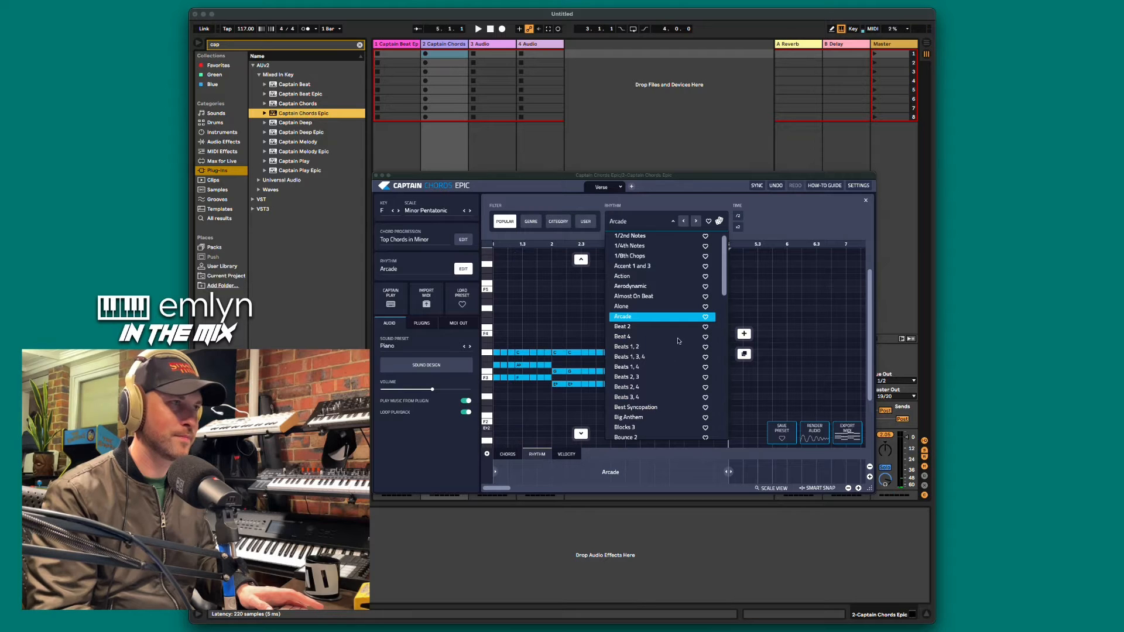
click(653, 328)
key(space)
click(652, 338)
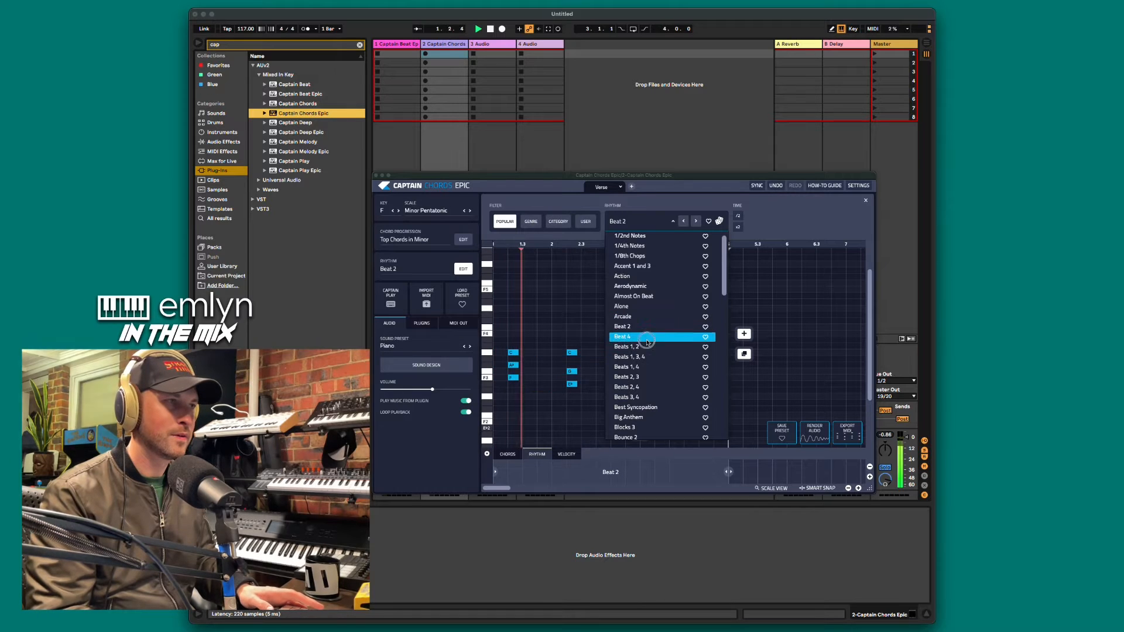
click(653, 356)
Set the progression's rhythm to Clave and Friends 1 while it plays
scroll(650, 375, down, 5)
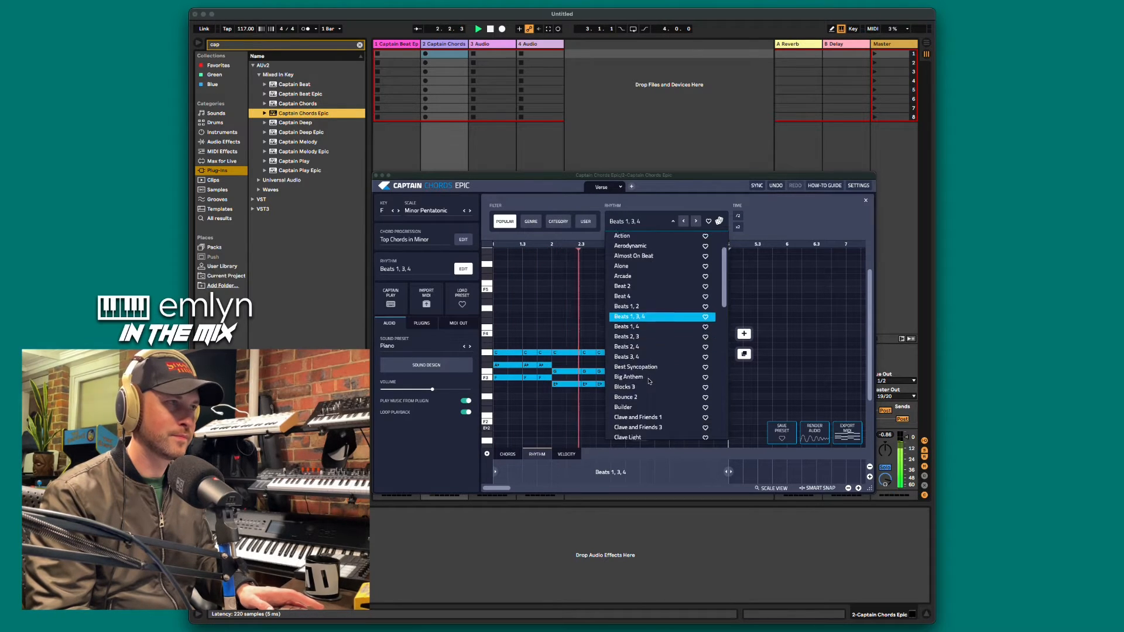
click(649, 375)
scroll(653, 379, down, 3)
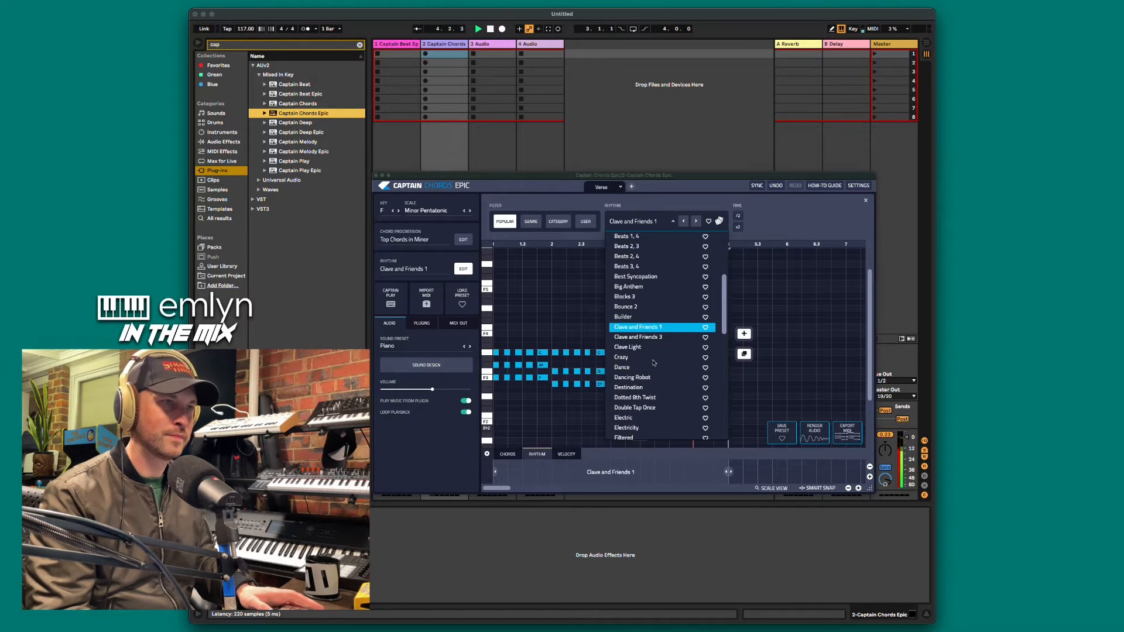
click(649, 330)
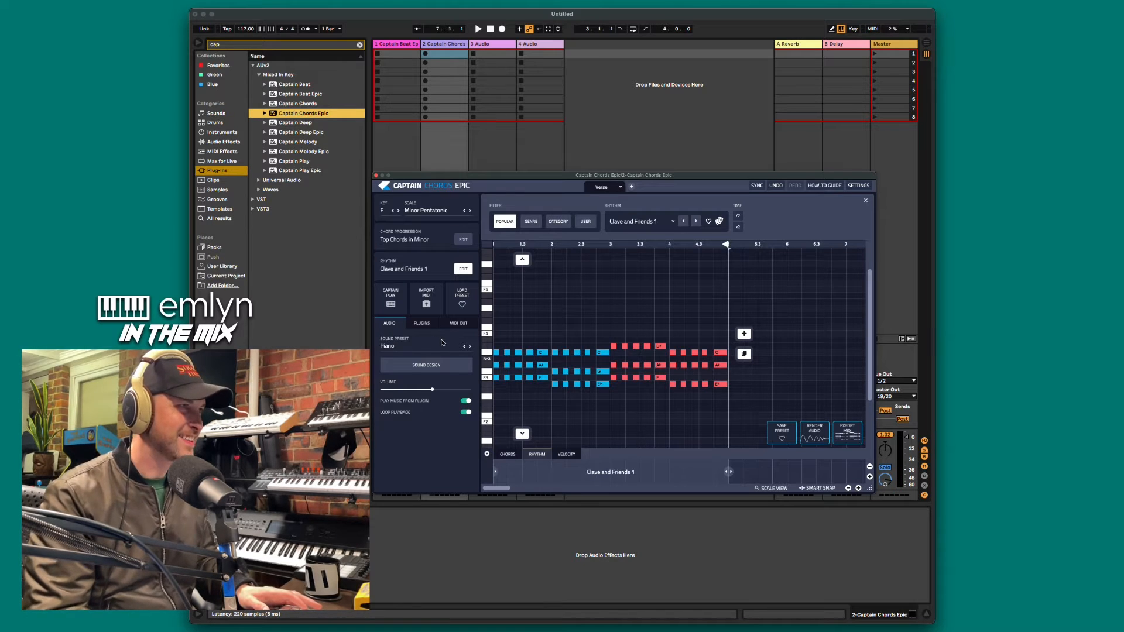
Filter the sound presets to the Deep House genre and audition the sounds from Piano Strings to Poly6 during playback
click(405, 346)
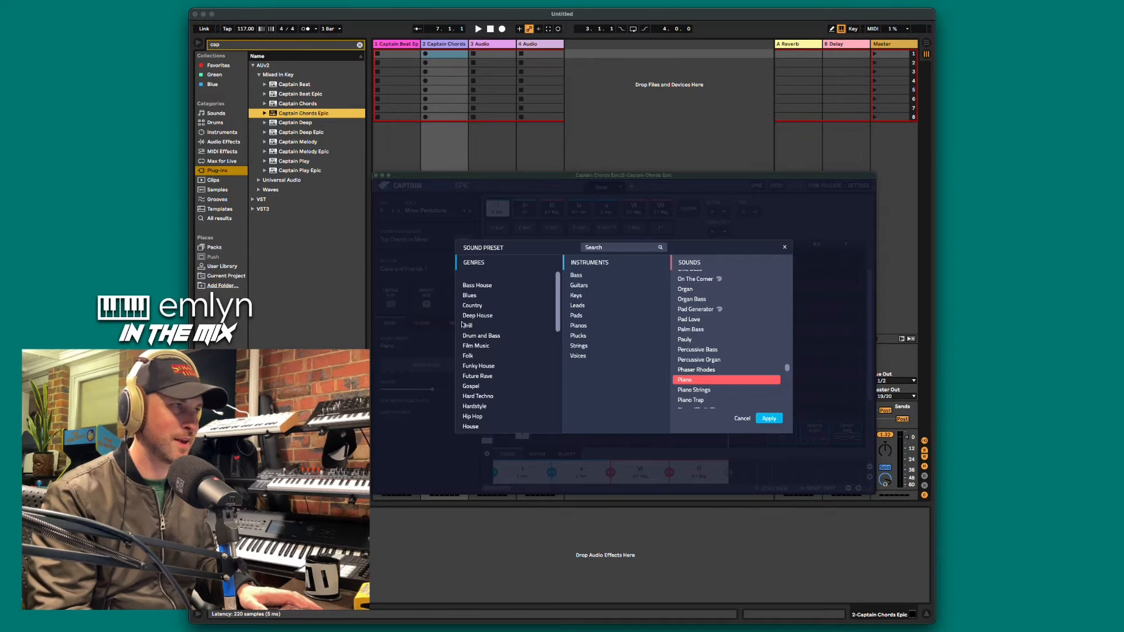
click(483, 317)
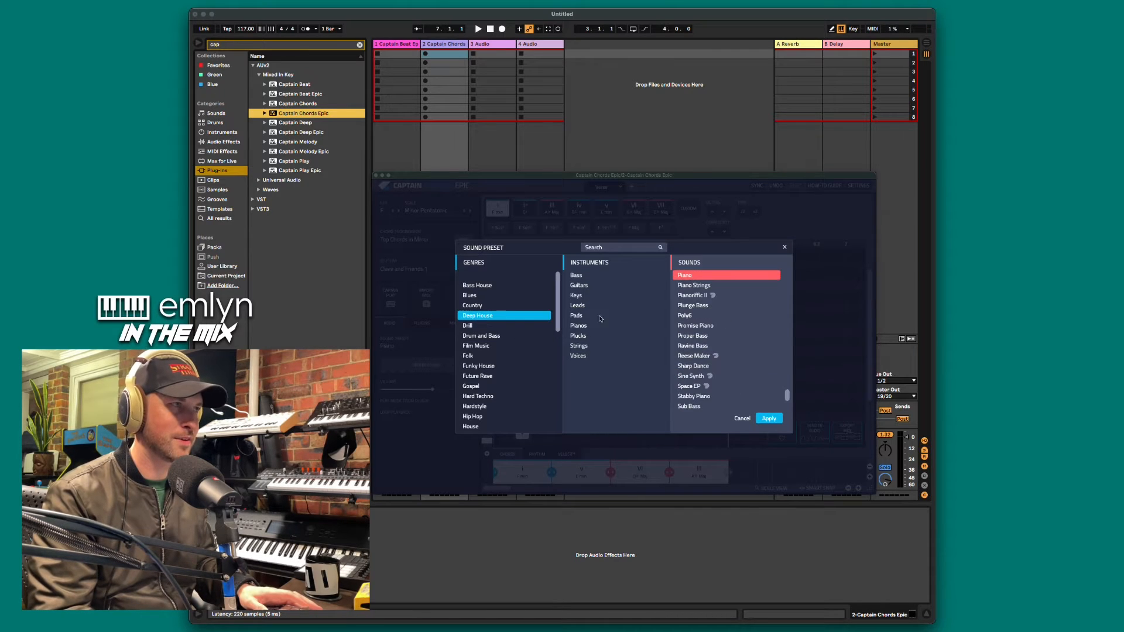
click(696, 286)
key(space)
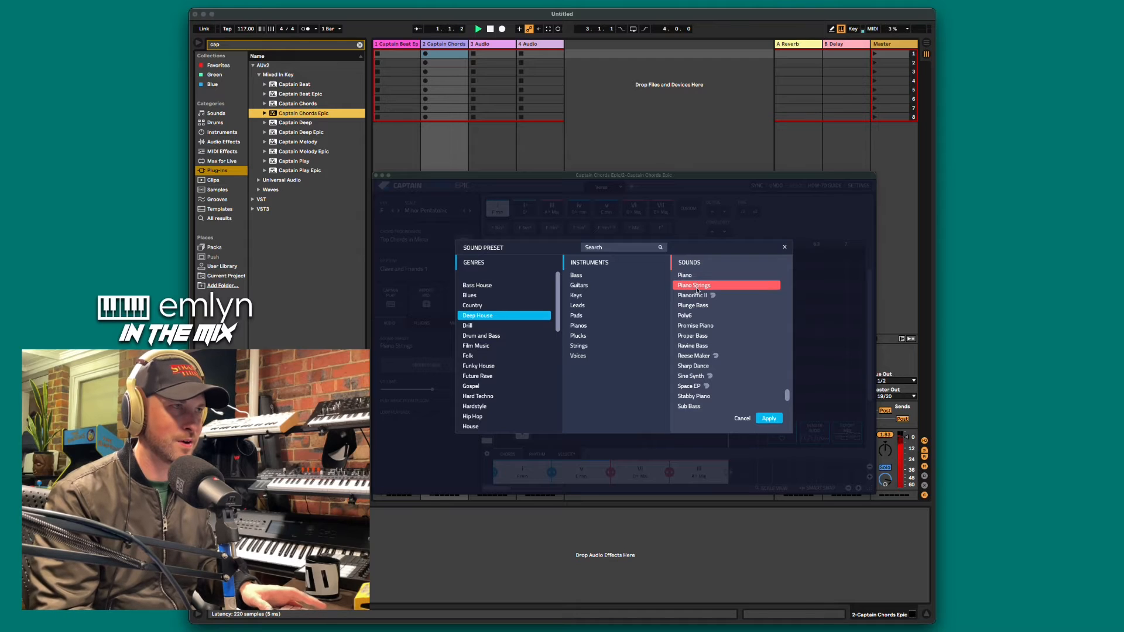
click(698, 296)
click(698, 304)
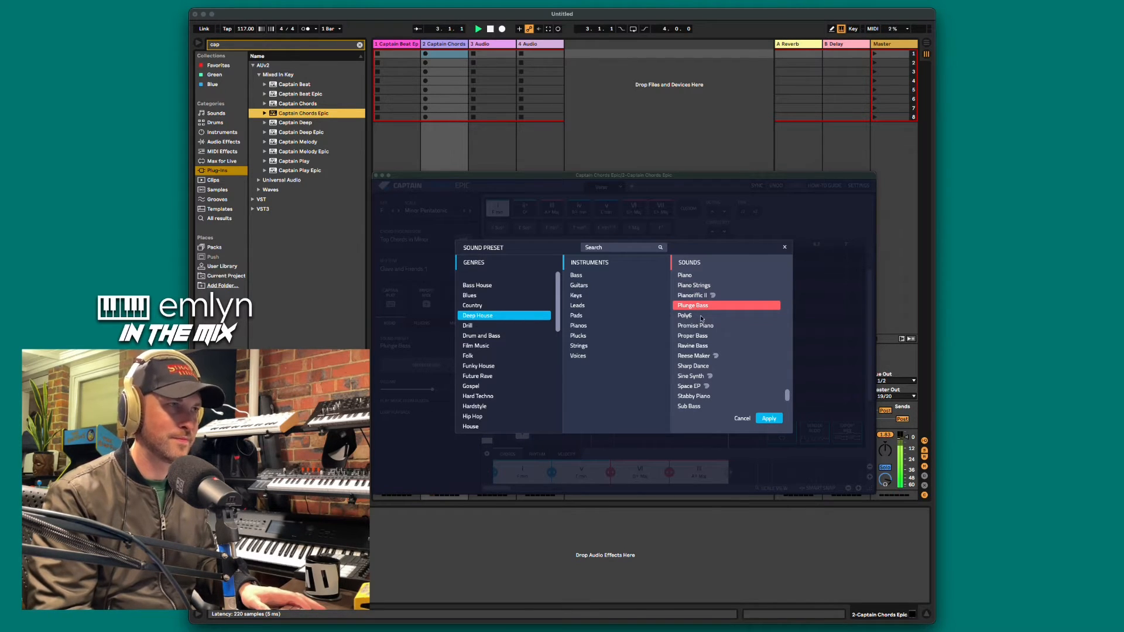
click(701, 316)
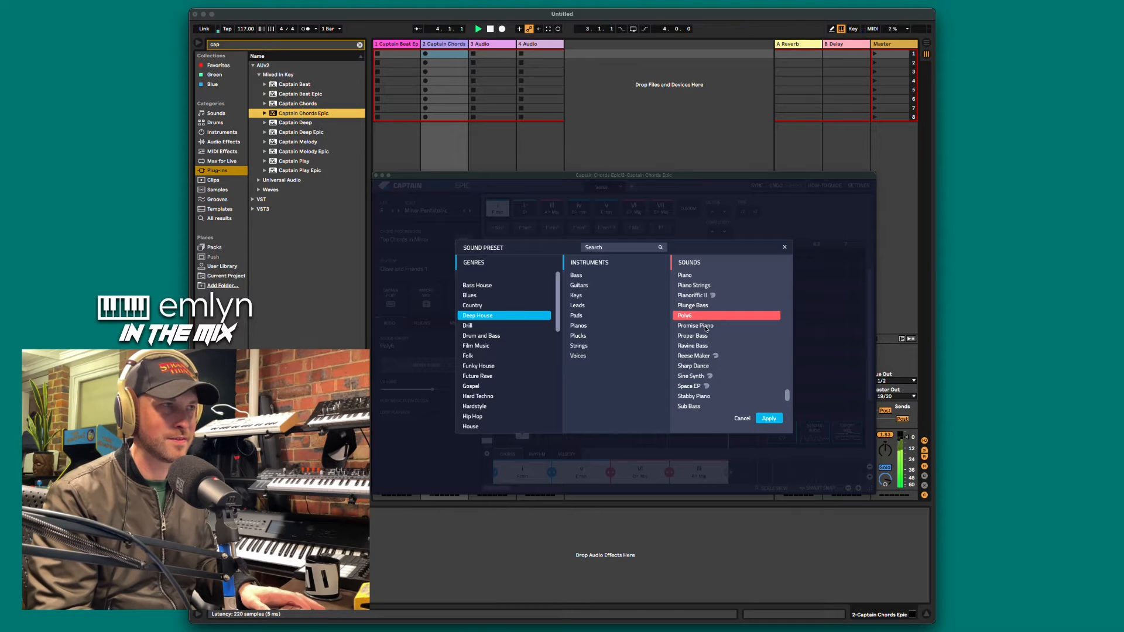
Audition the Deep House sounds from Promise Piano to Stabby Piano on the progression, and stop playback
click(706, 330)
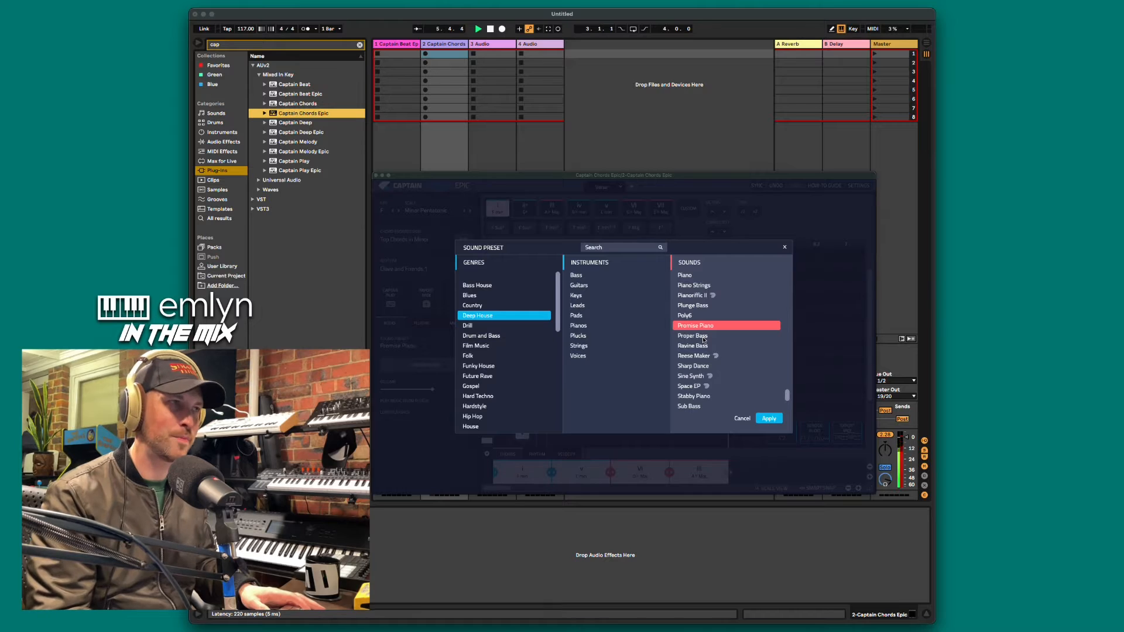
click(704, 337)
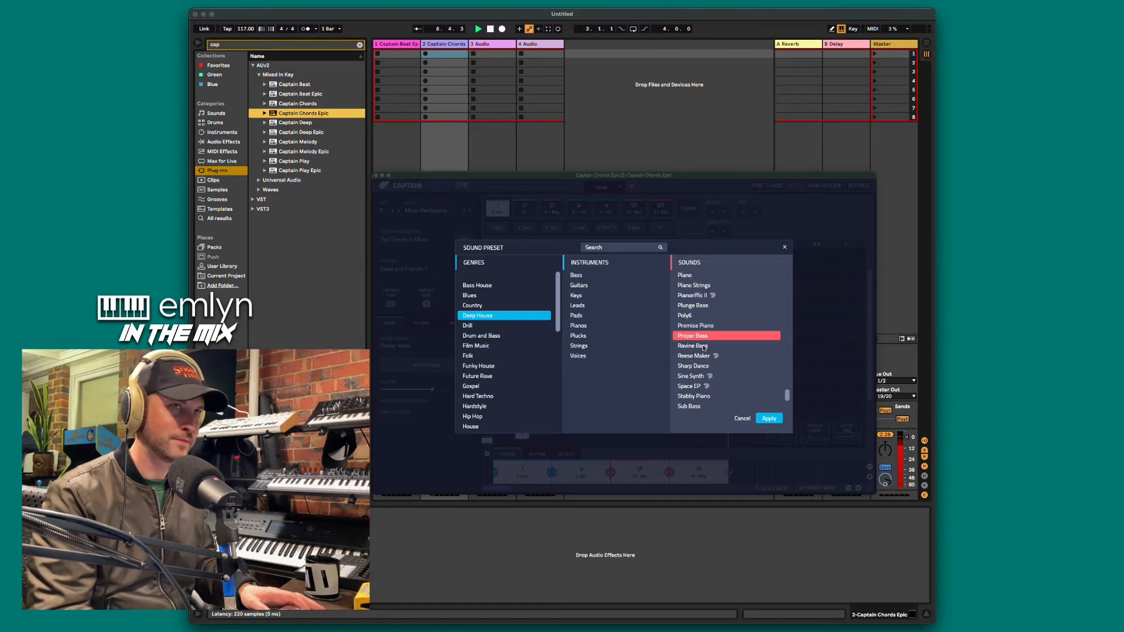
click(706, 346)
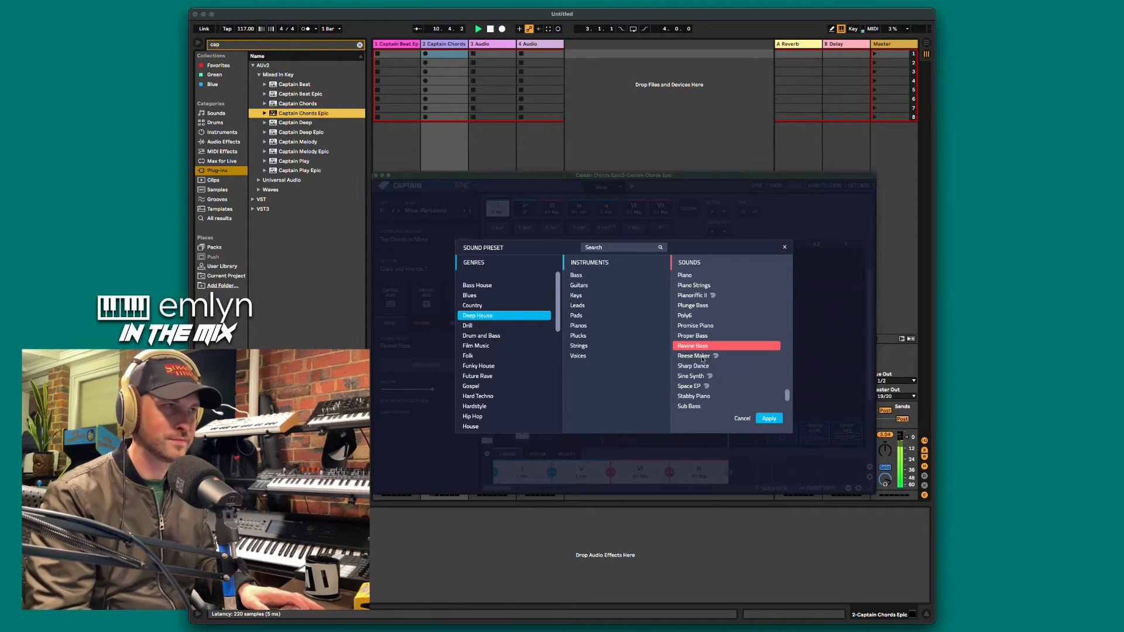
click(705, 358)
click(701, 367)
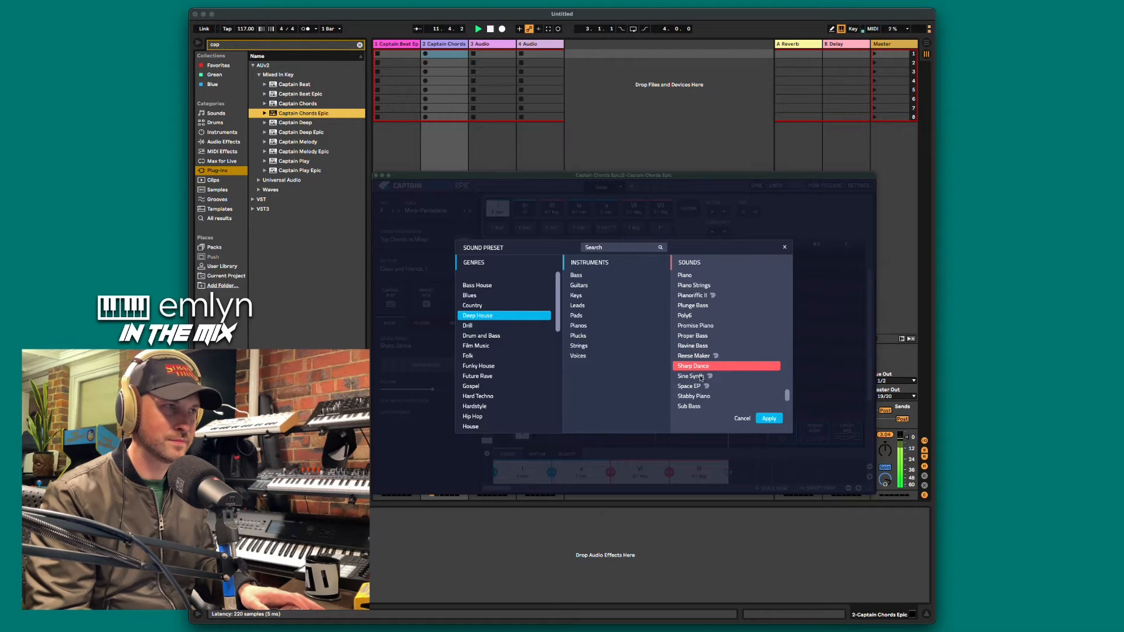
click(701, 377)
click(696, 387)
click(696, 397)
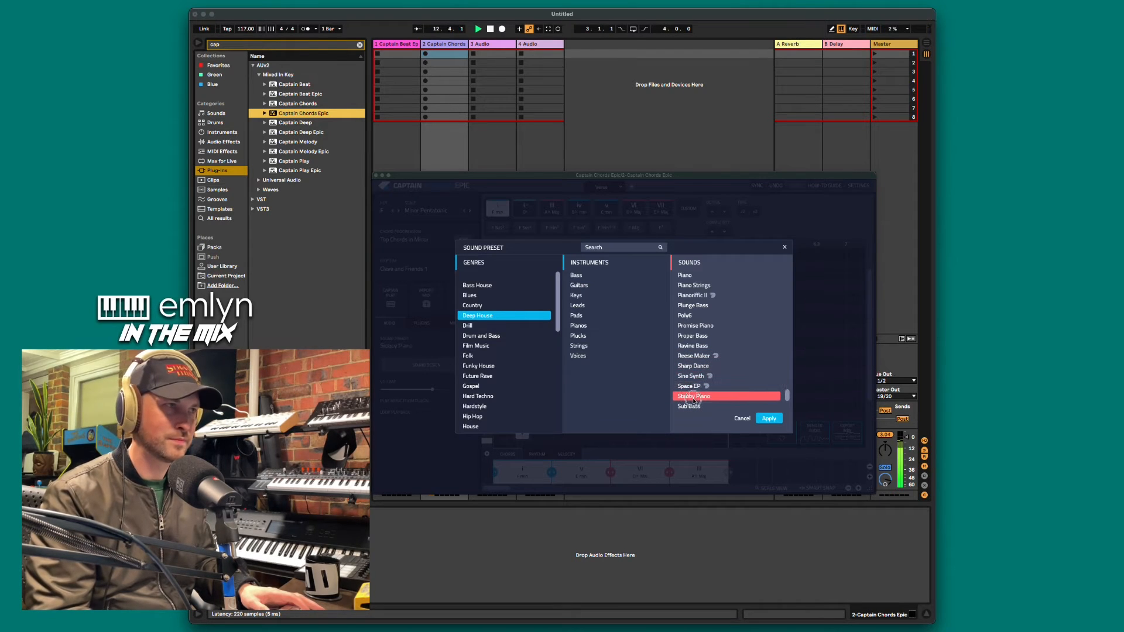
key(space)
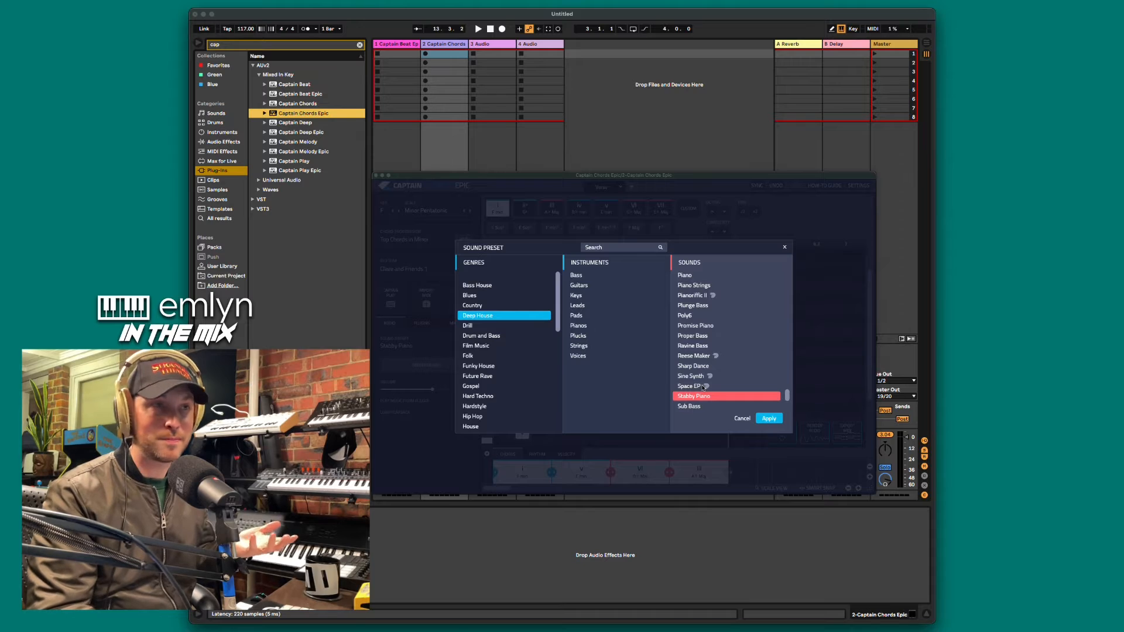
Apply the Proper Bass sound preset to the chord progression while it plays, and close the Captain Chords Epic window
click(698, 336)
key(space)
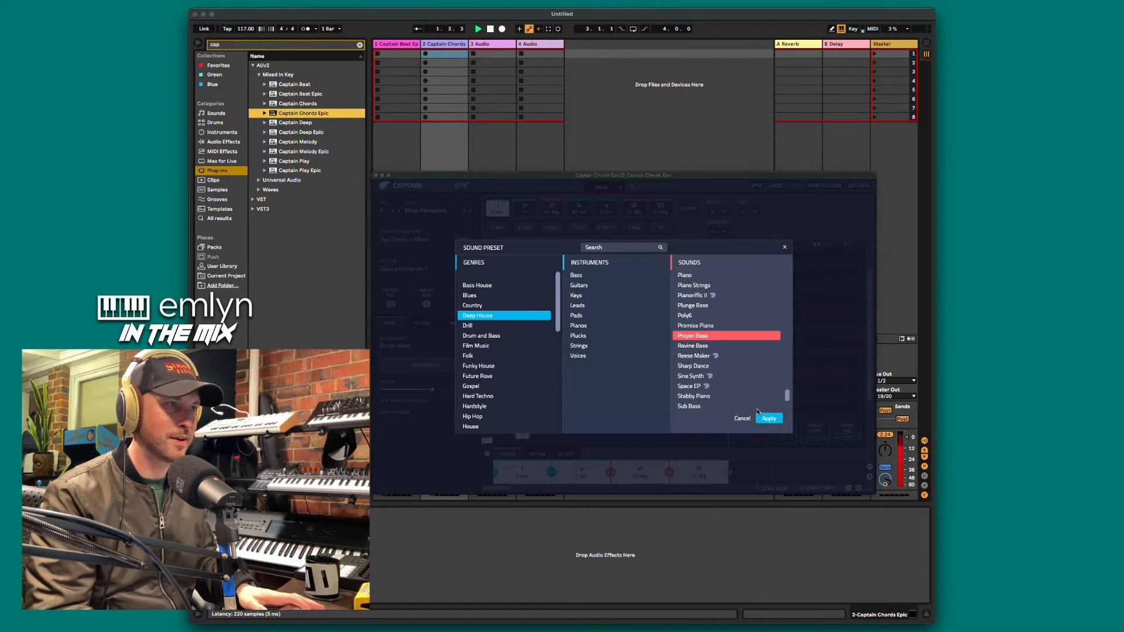
click(767, 418)
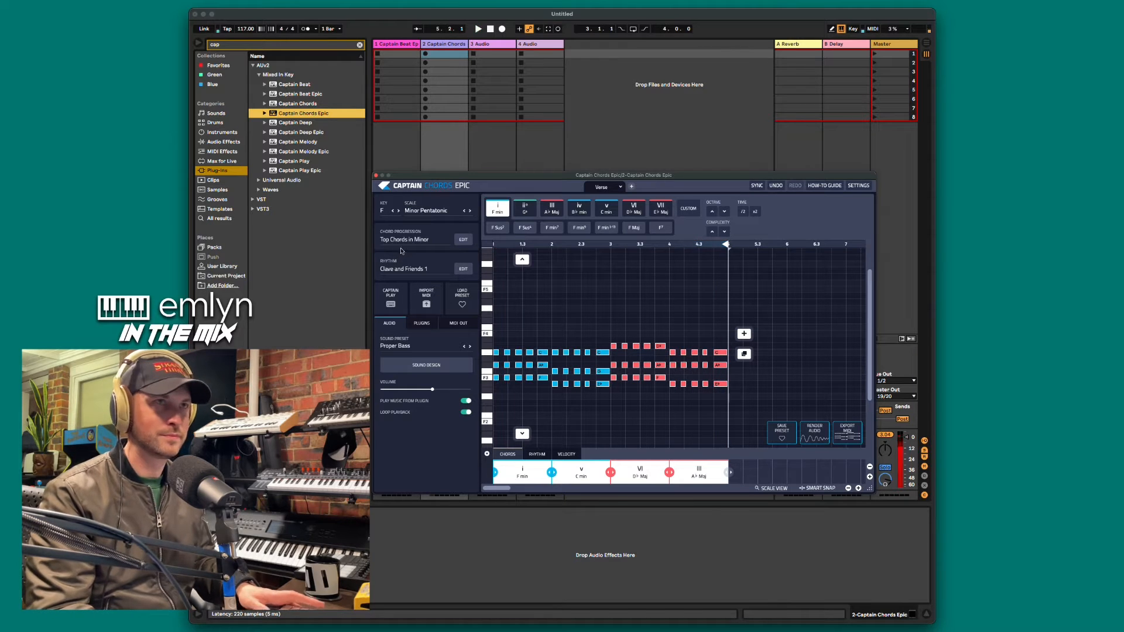
click(375, 175)
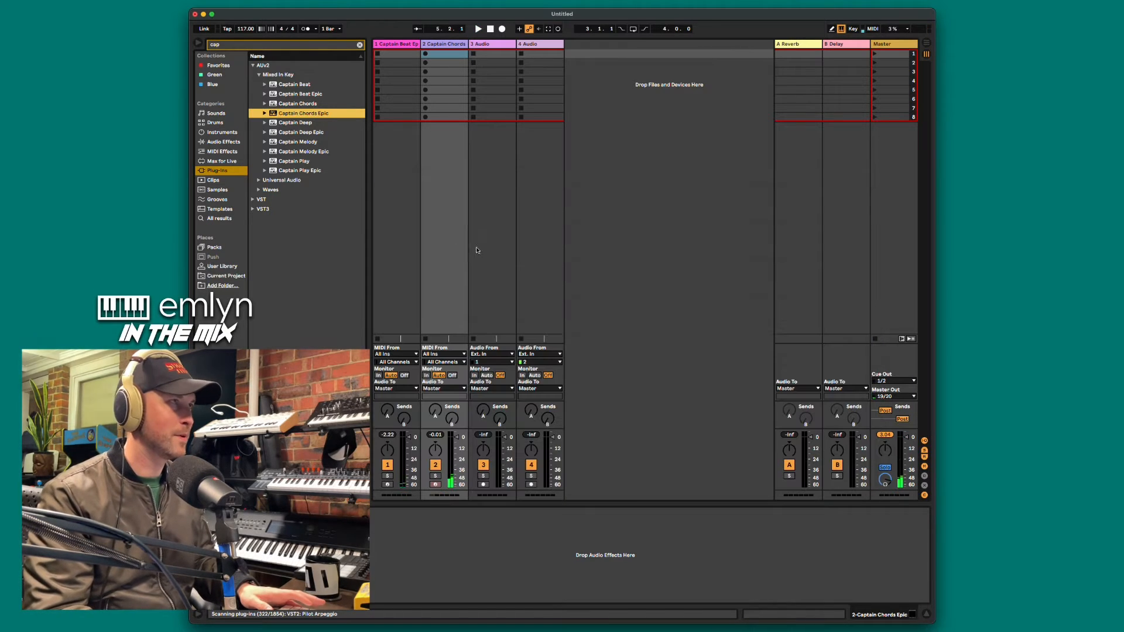
Add a MIDI track after the Captain Chords track, load Captain Deep Epic on it and place its window over the session
click(454, 44)
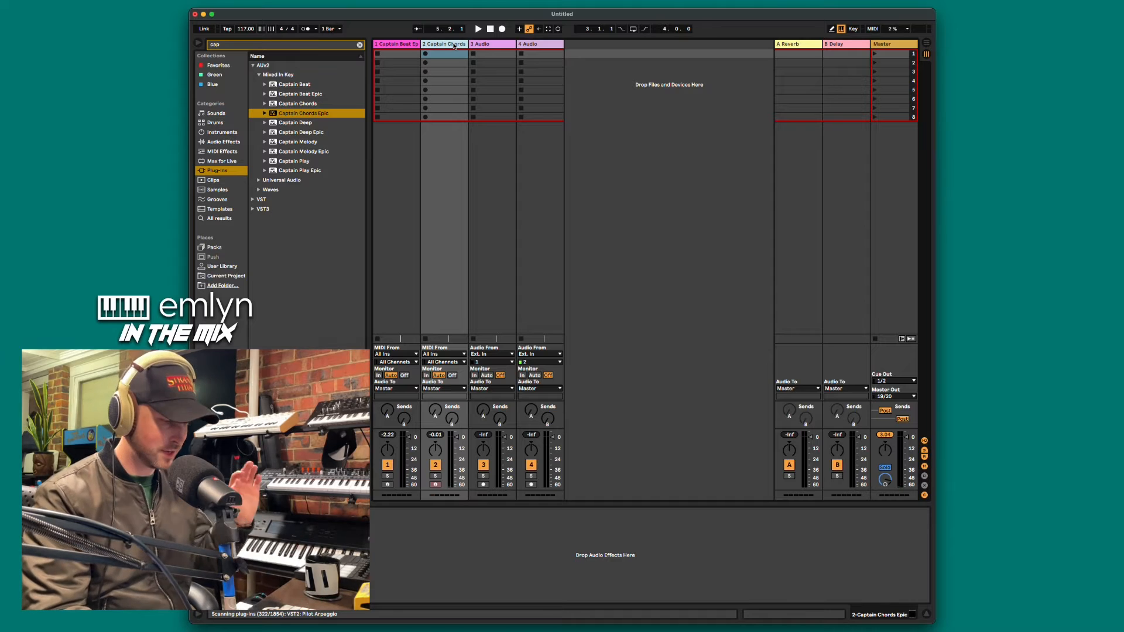
key(super+shift+t)
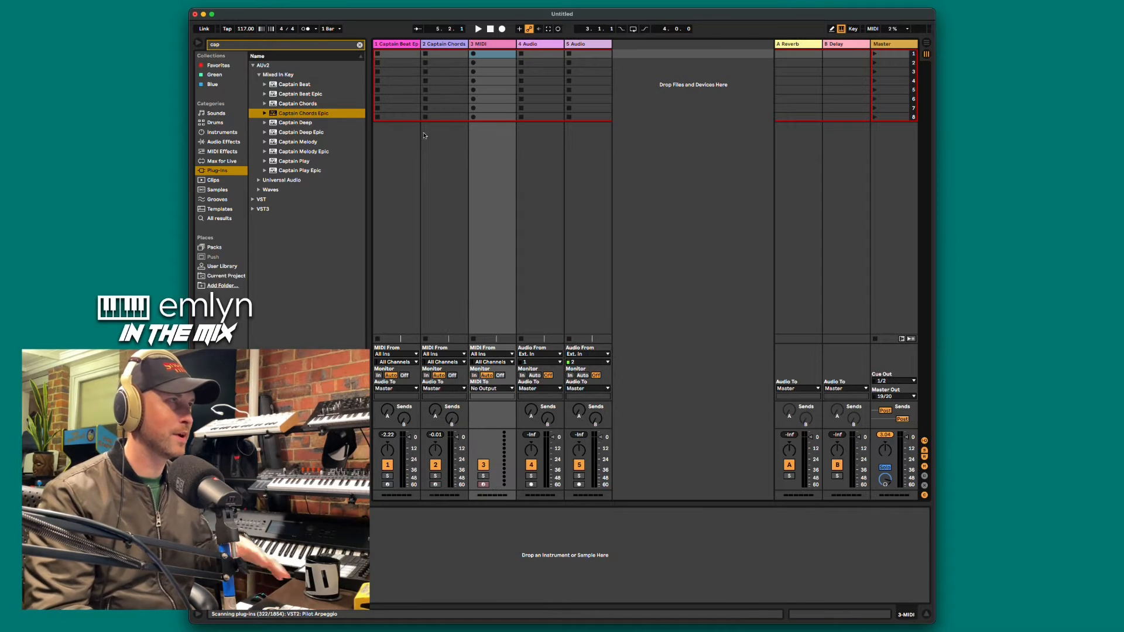
click(312, 132)
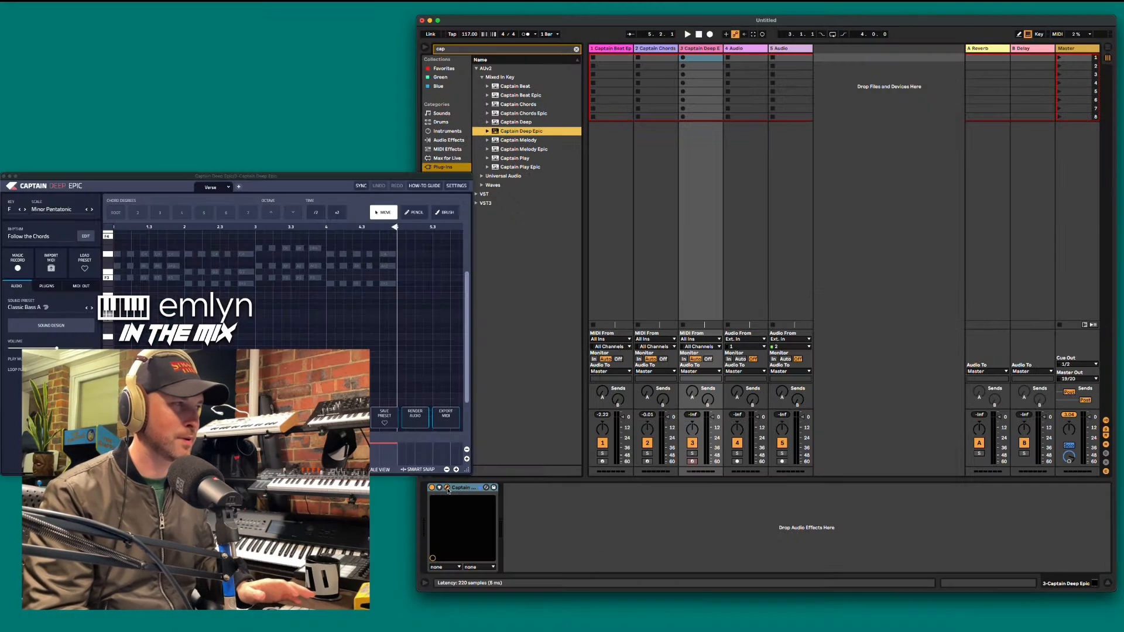
drag(377, 178, 967, 176)
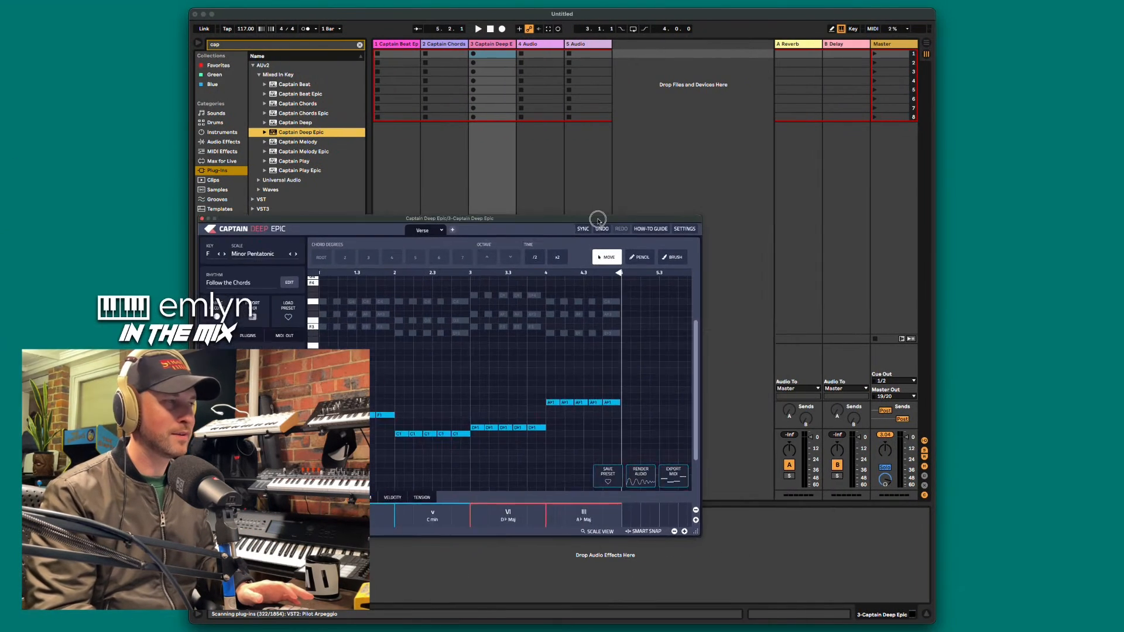
drag(777, 179, 785, 174)
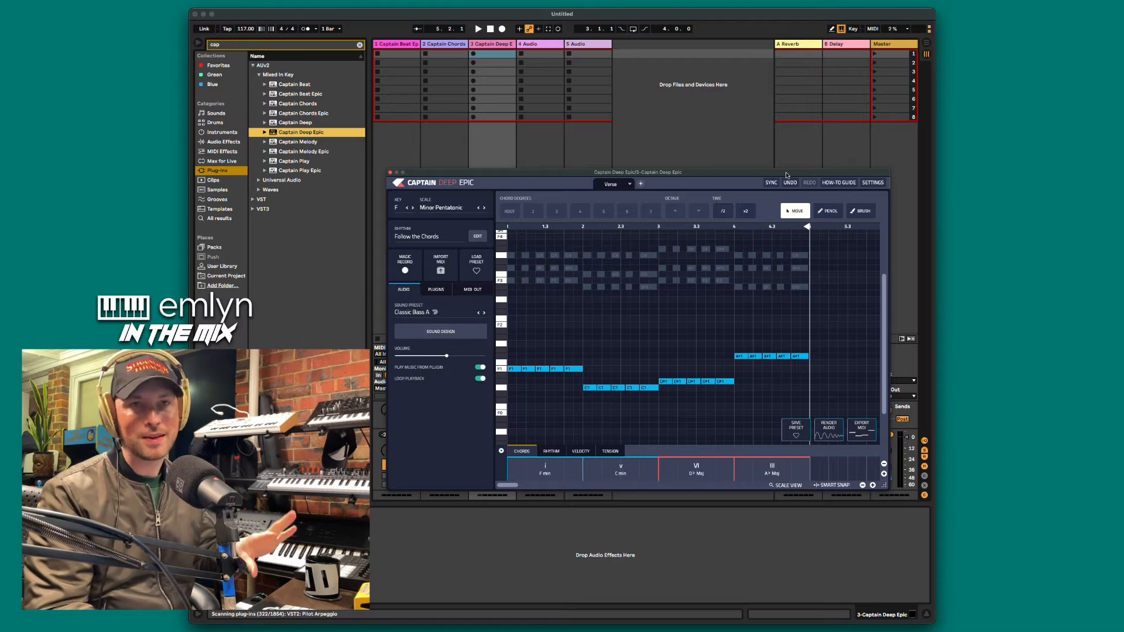
mouse_move(761, 173)
mouse_down()
mouse_move(744, 174)
mouse_move(752, 169)
mouse_up()
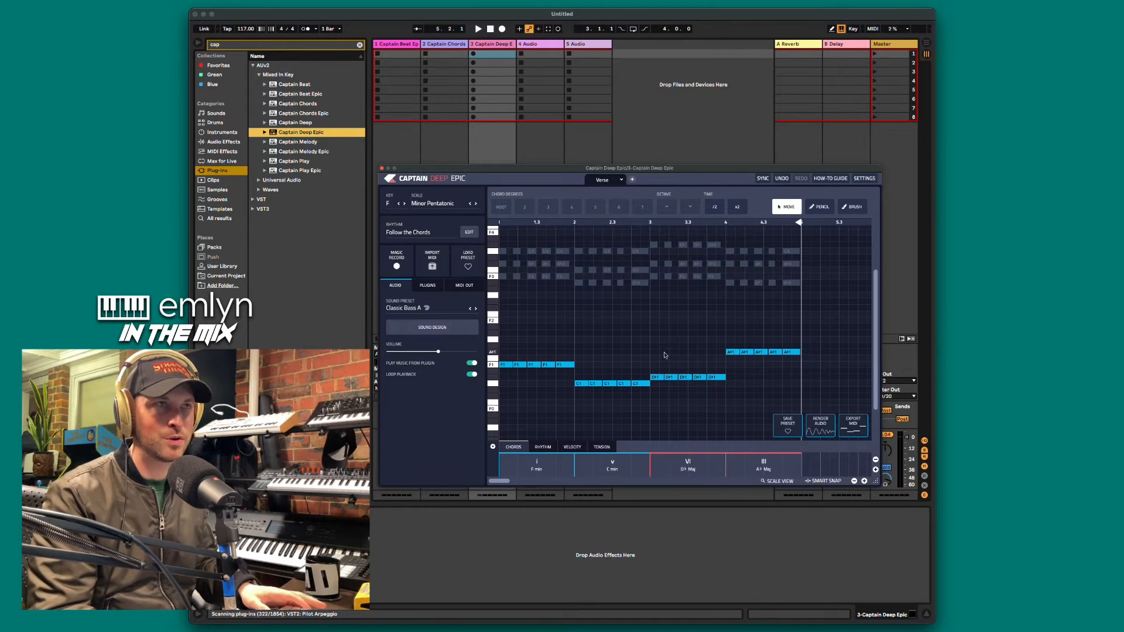
Play the bassline with the track, try the Full-Half Classic rhythm and set the bass rhythm to Half Clave
key(space)
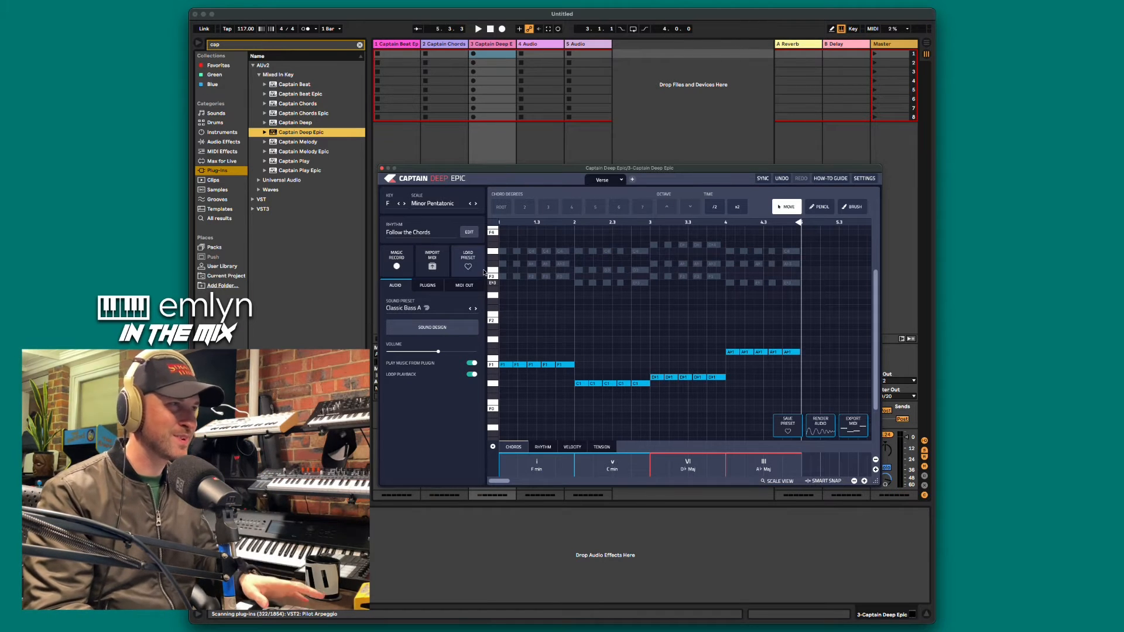
click(428, 234)
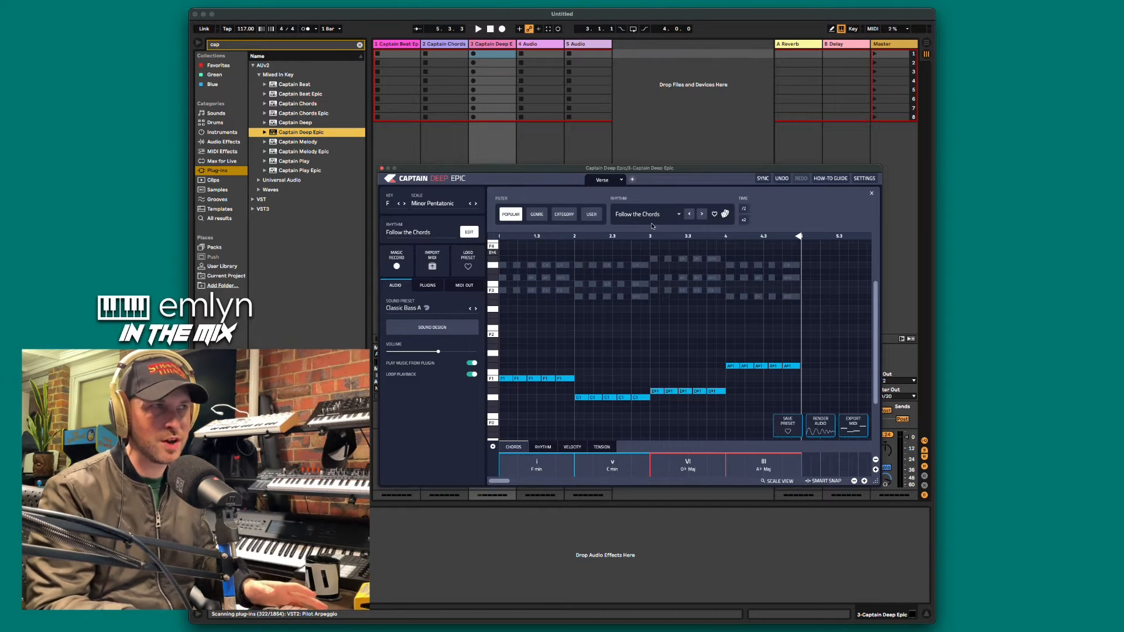
key(space)
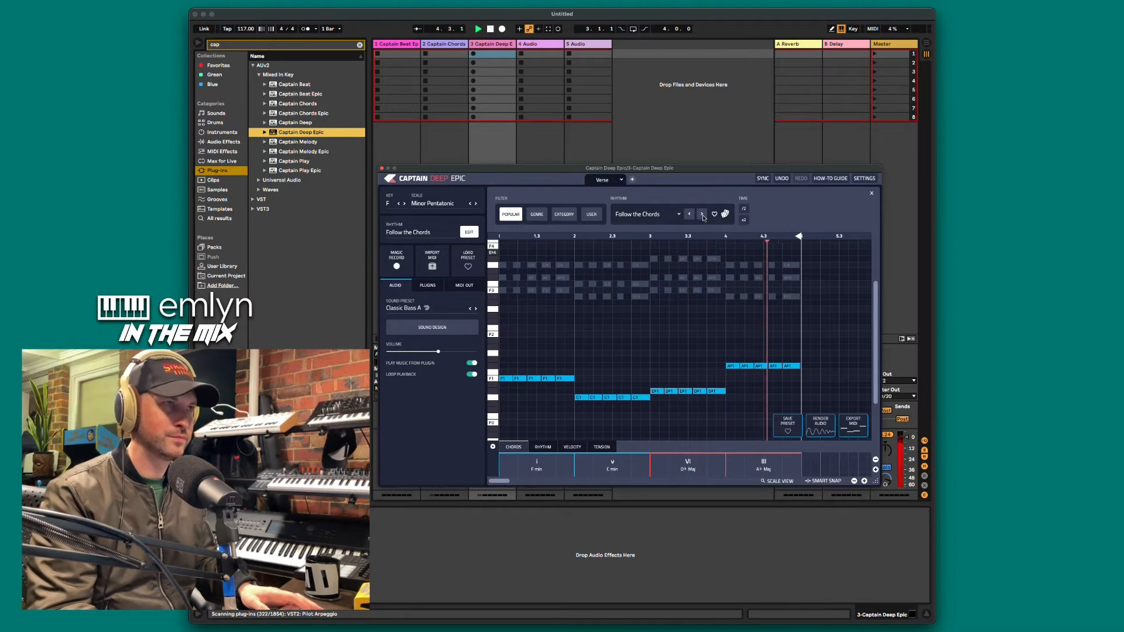
click(702, 216)
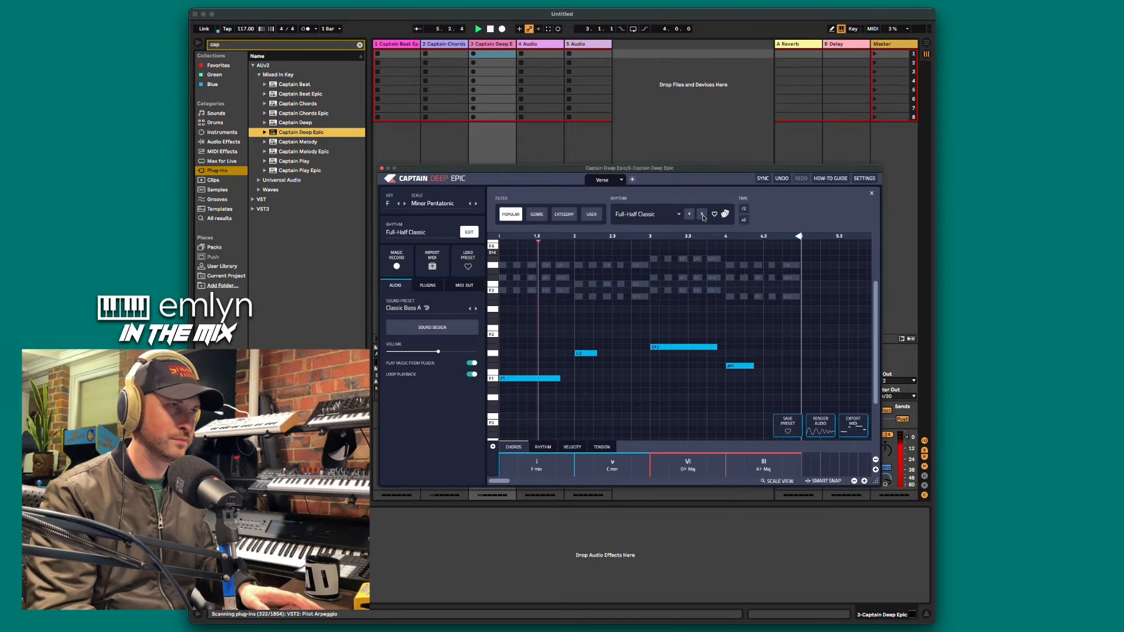
click(703, 216)
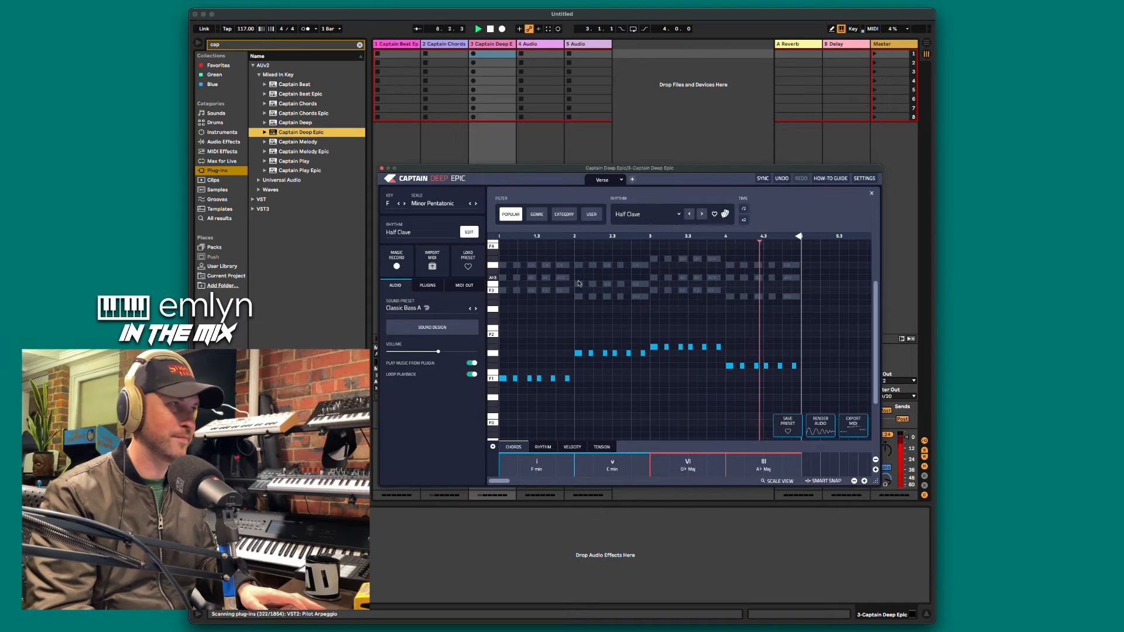
Audition the bass sound presets from Classic Bass B onward during playback, set Deep Future and close the Captain Deep Epic window
click(475, 309)
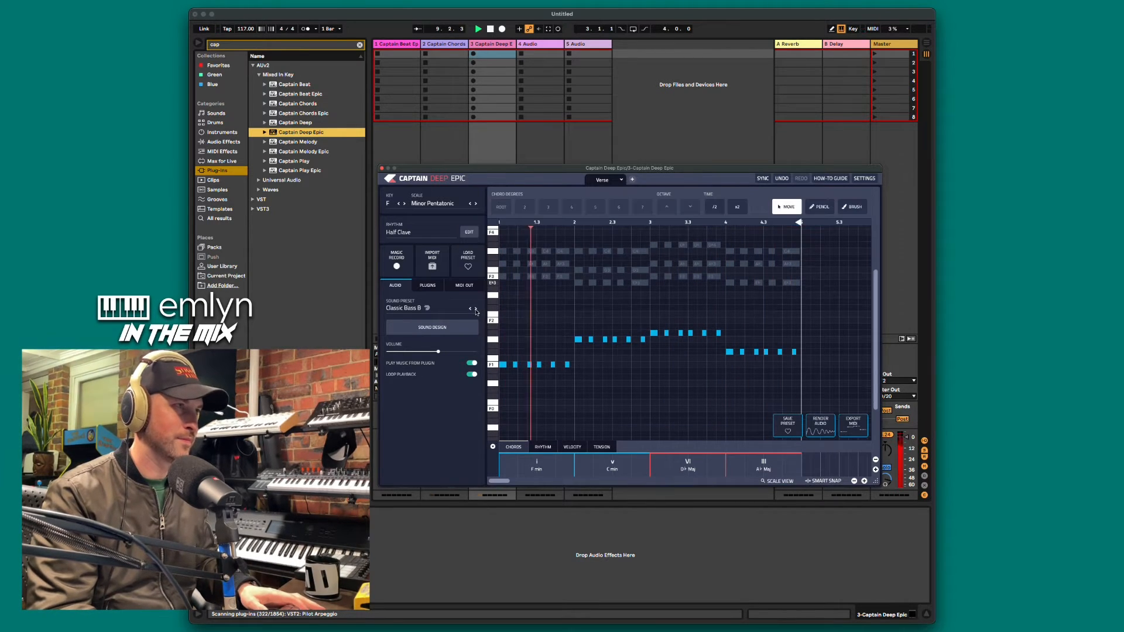
click(475, 309)
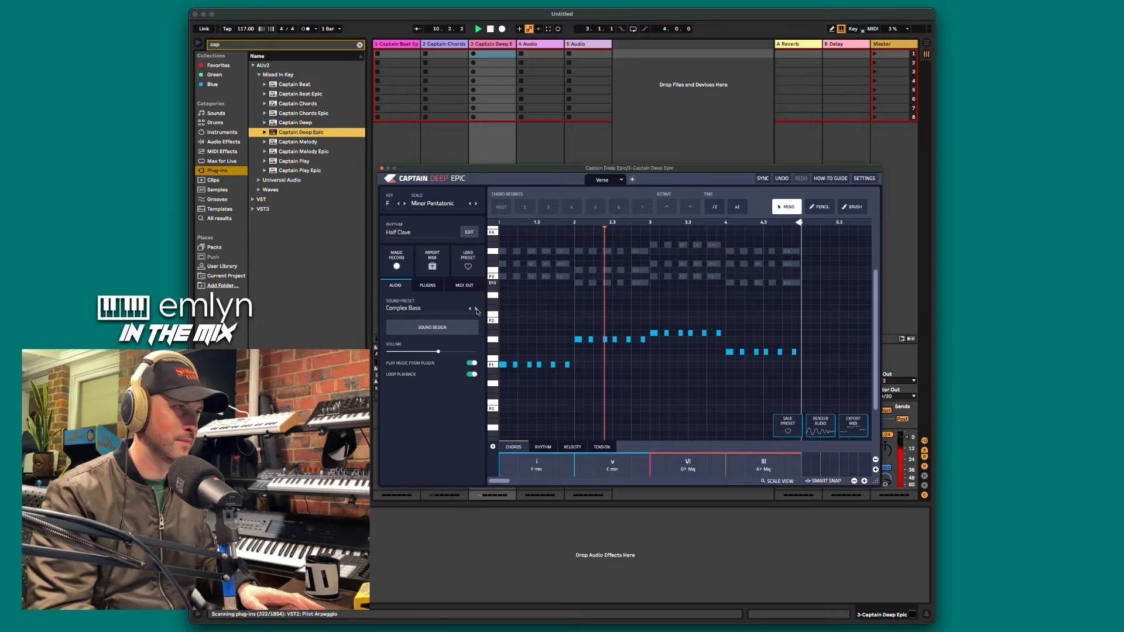
click(475, 309)
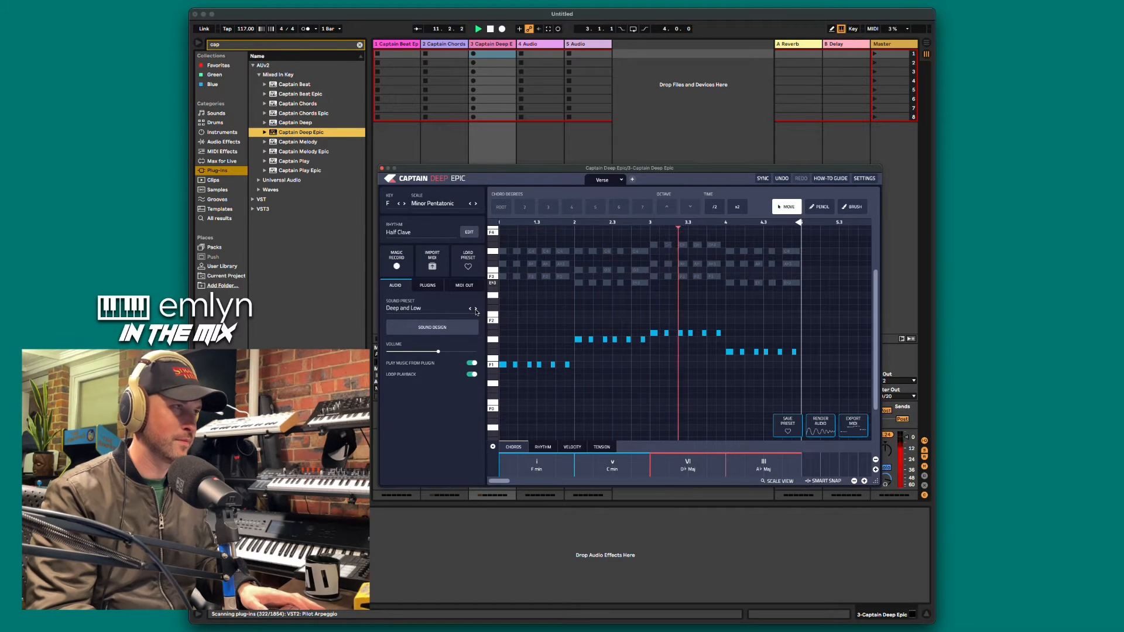
click(475, 309)
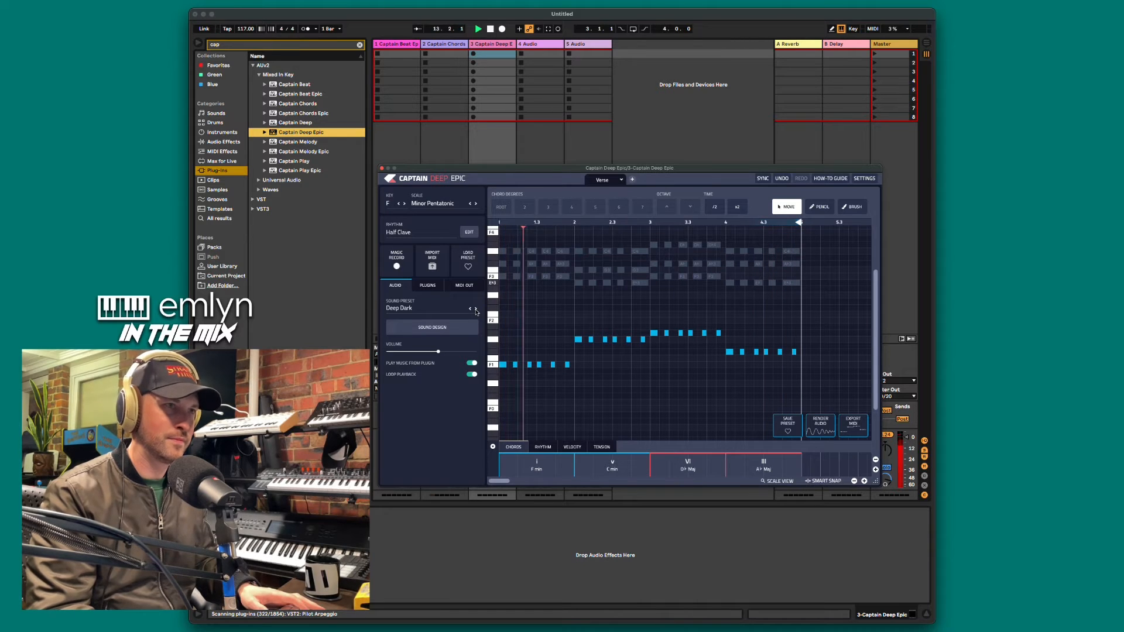
click(475, 309)
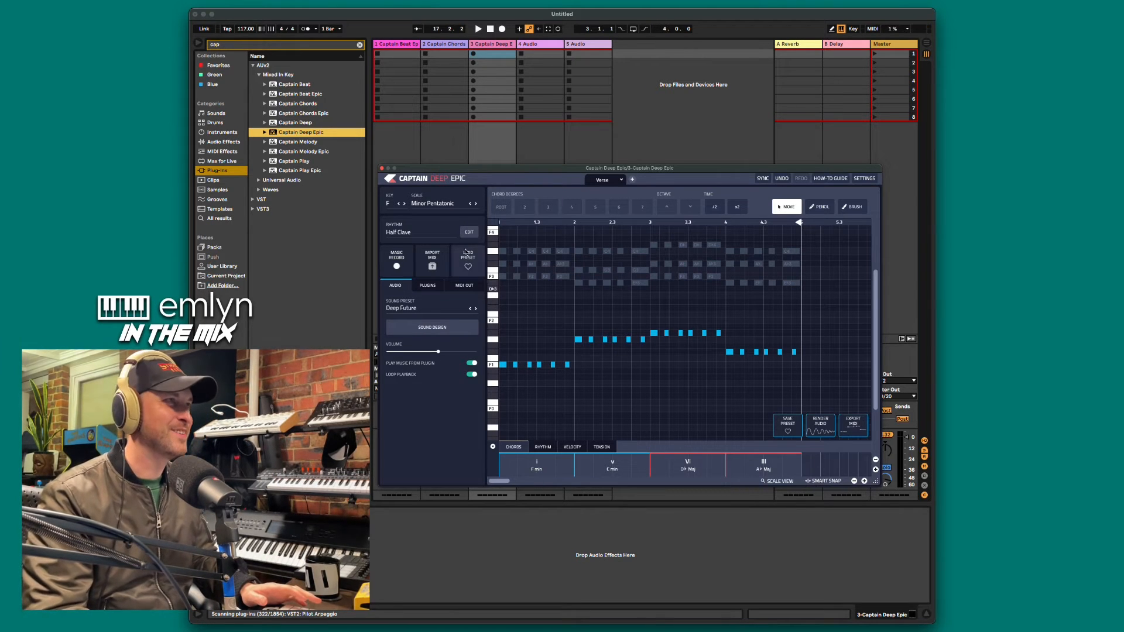
click(382, 168)
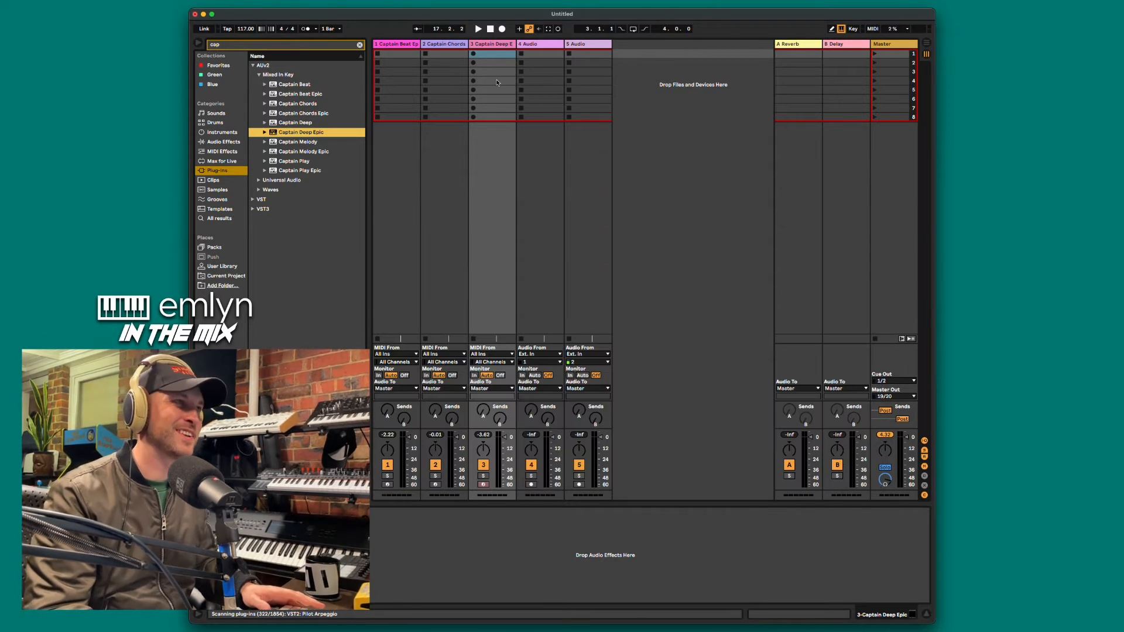
Add a MIDI track after the Captain Deep track, search the plug-ins for "pilot" and load Pilot Arpeggio on the new track
click(495, 43)
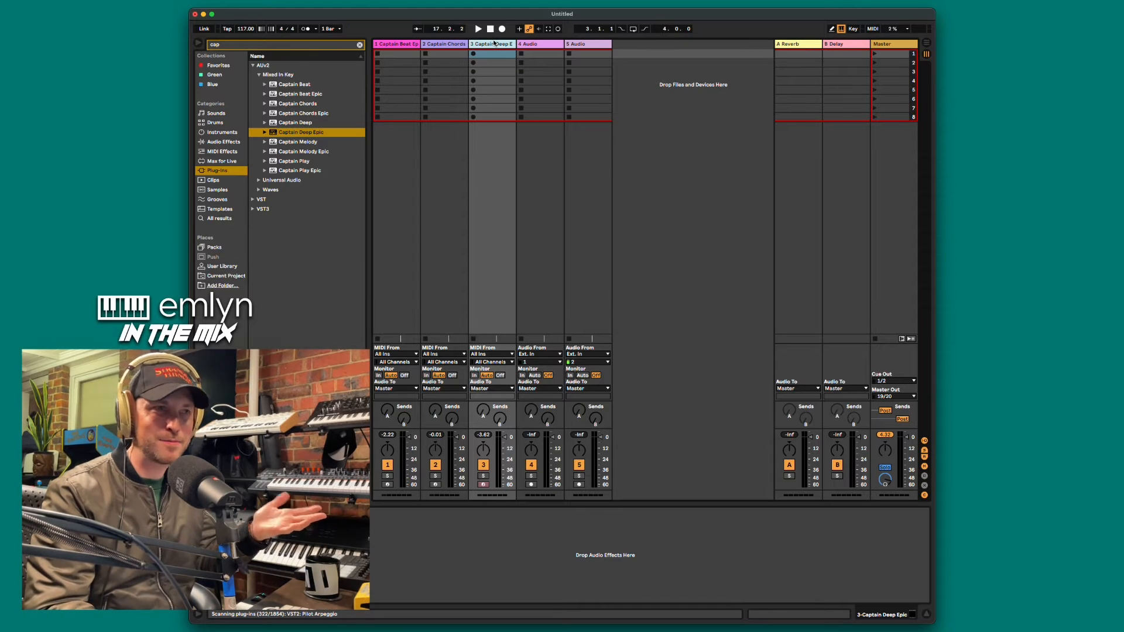
key(super+shift+t)
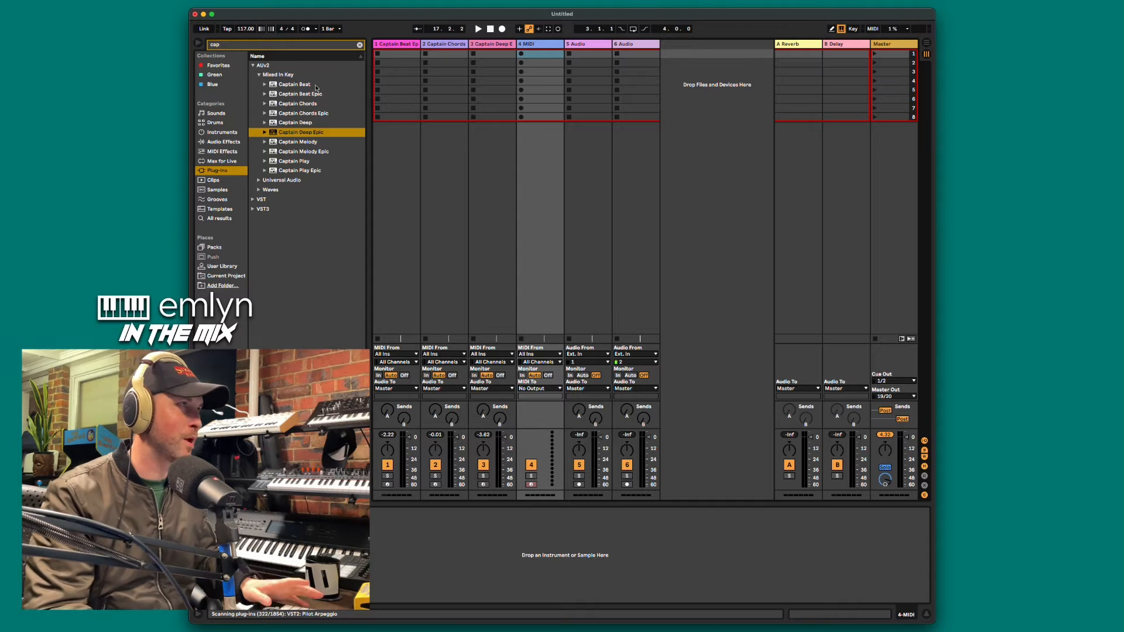
click(359, 45)
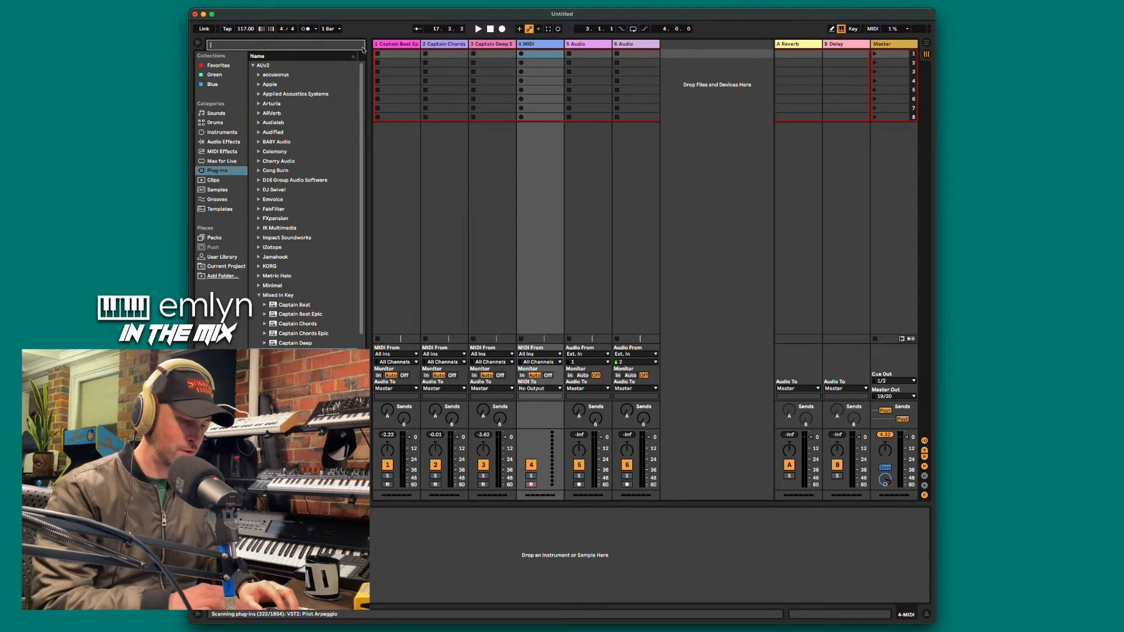
text(pilot)
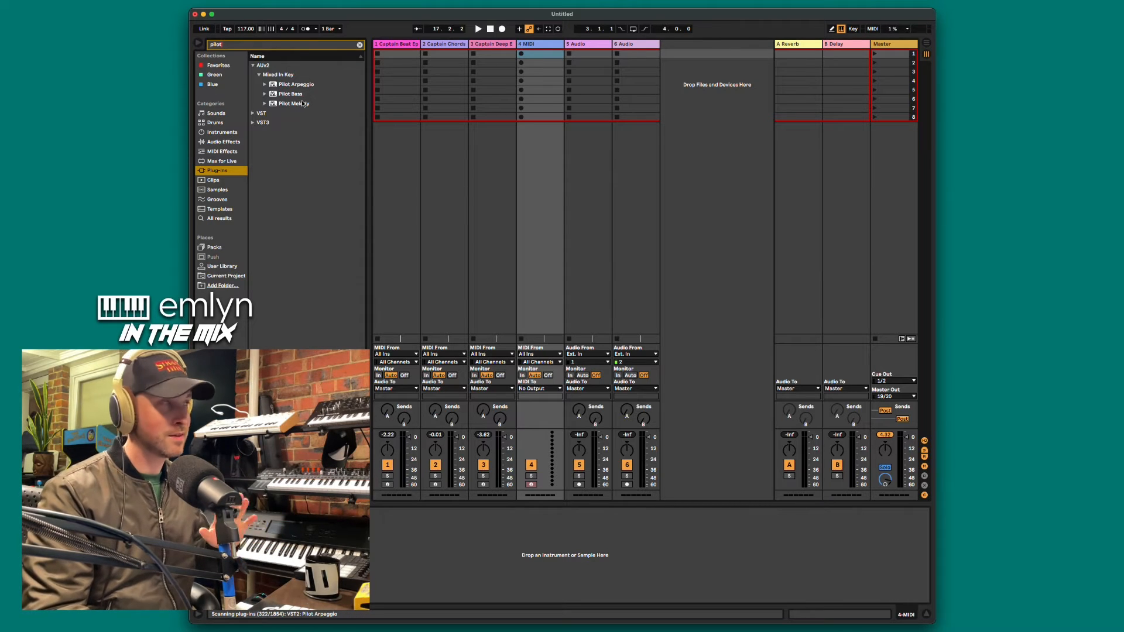
click(360, 45)
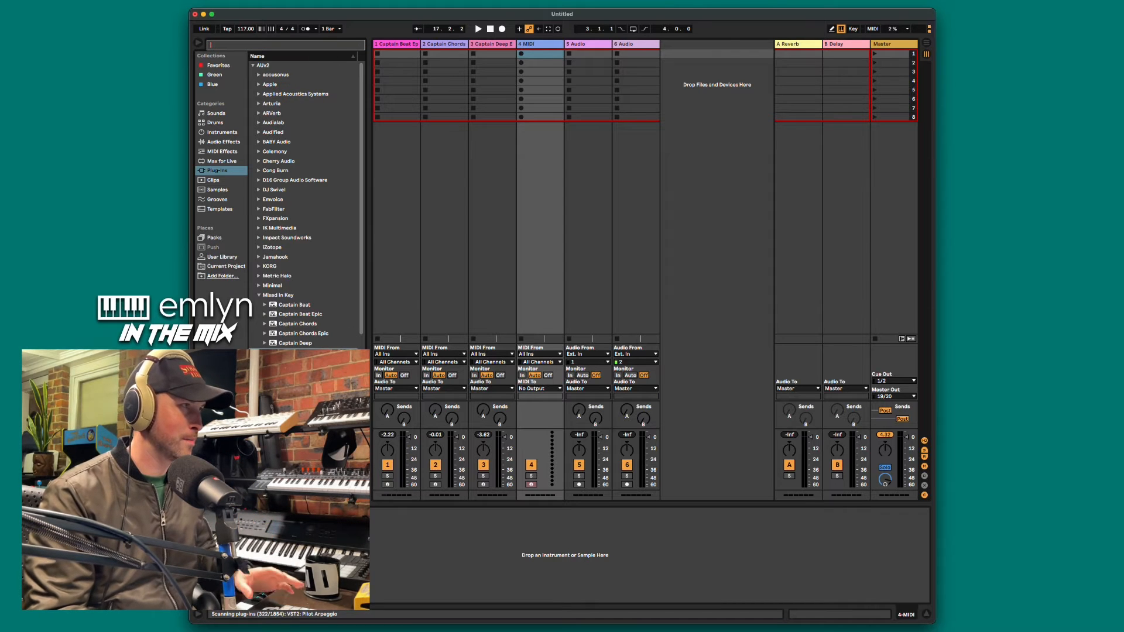
scroll(306, 205, down, 2)
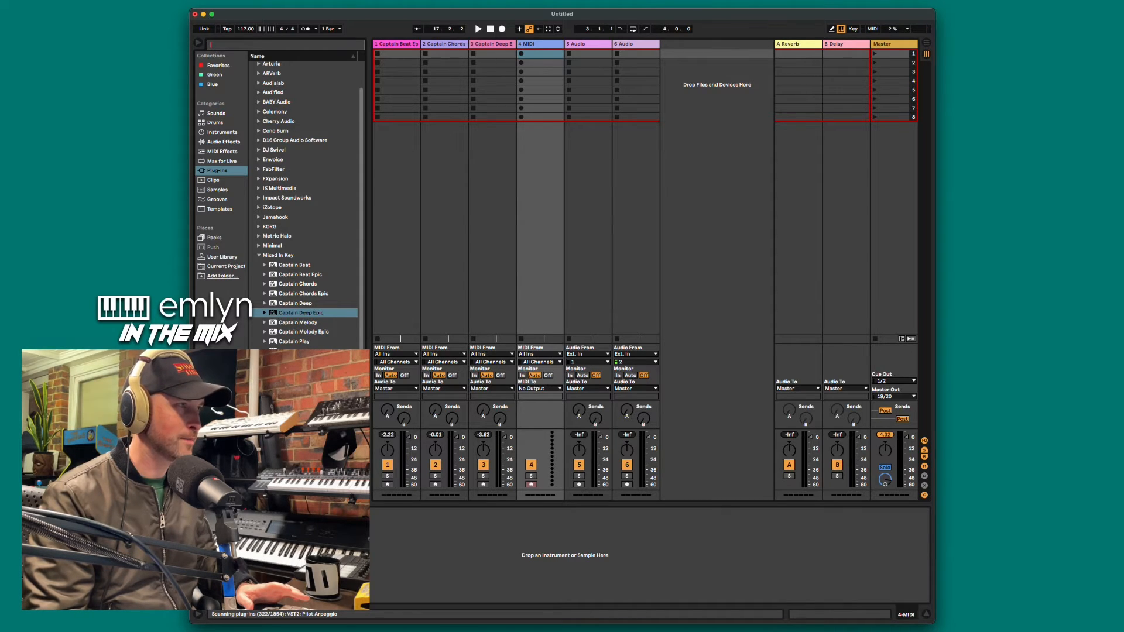
click(540, 45)
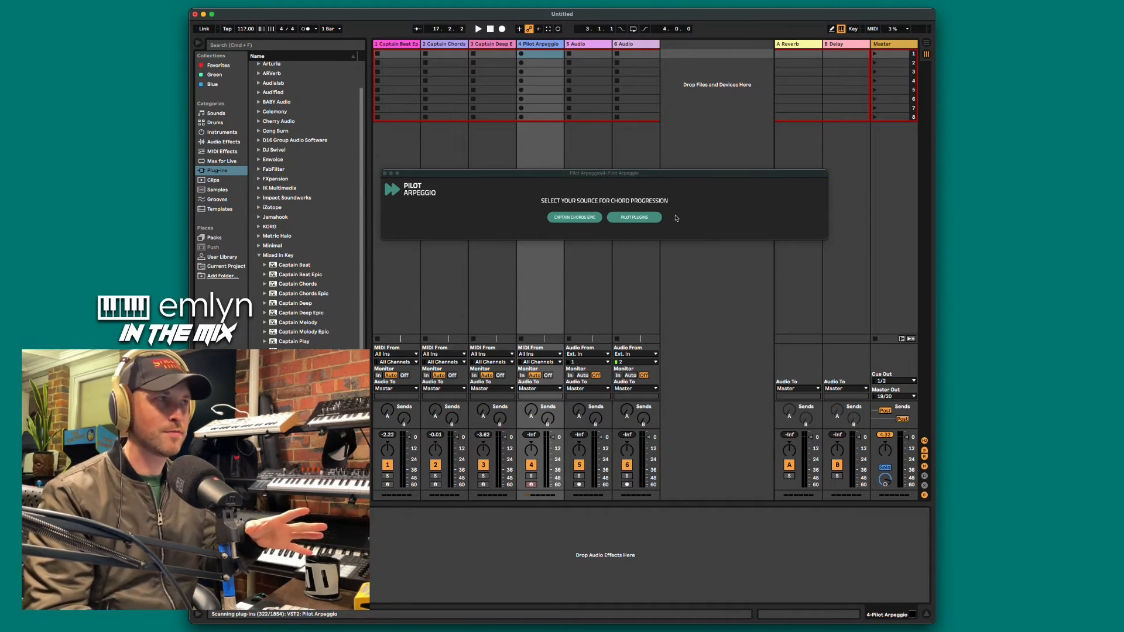
Select Captain Chords Epic as Pilot Arpeggio's chord progression source and open the plug-in's settings
click(576, 219)
drag(634, 173, 654, 225)
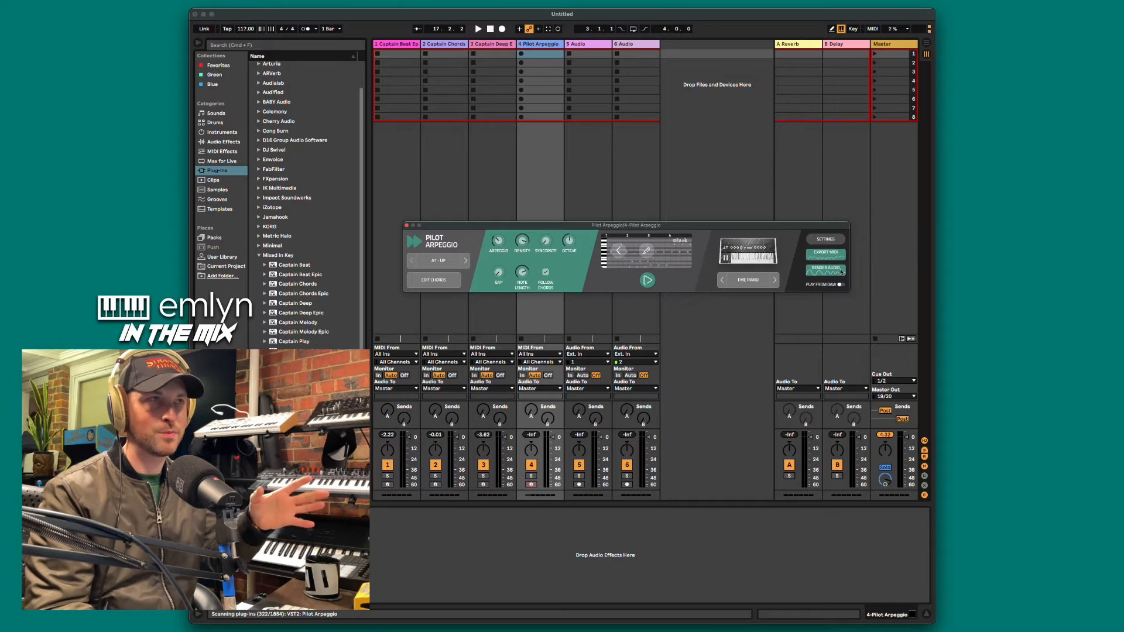
click(826, 240)
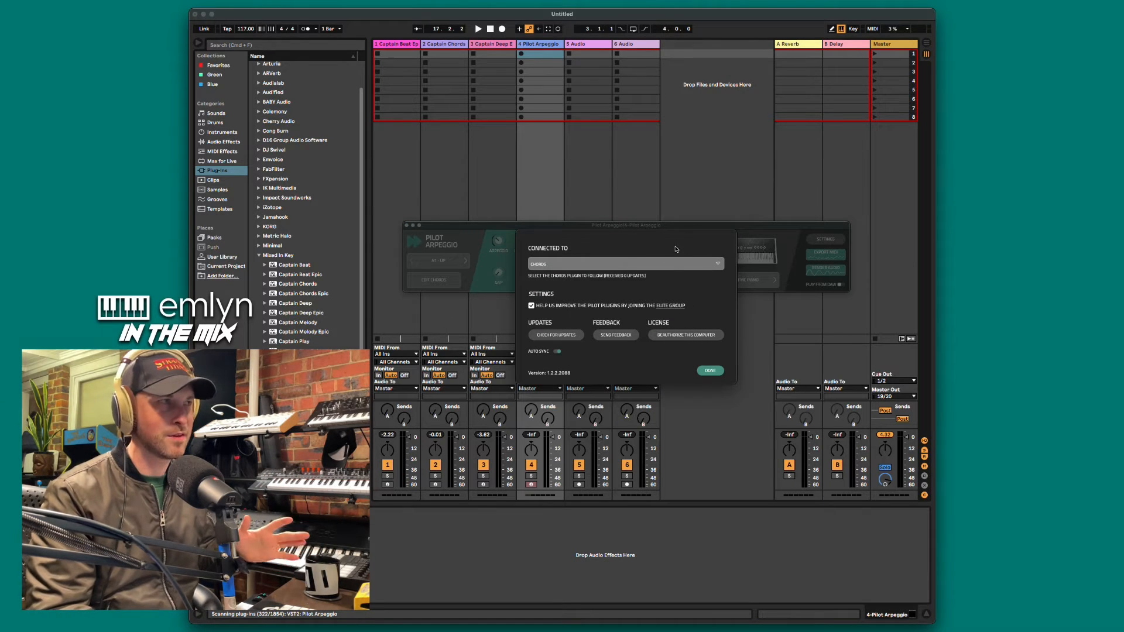
Close Pilot Arpeggio's settings, play the arpeggio with the track and enlarge the mixer with the plug-in window moved clear of it
click(711, 373)
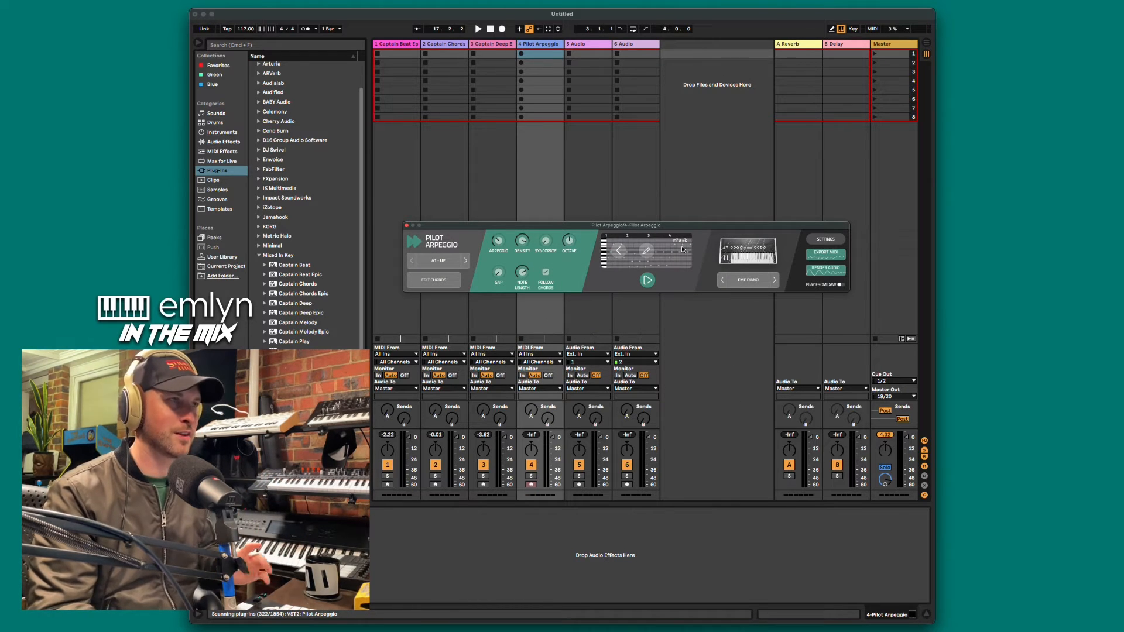
drag(675, 228, 683, 263)
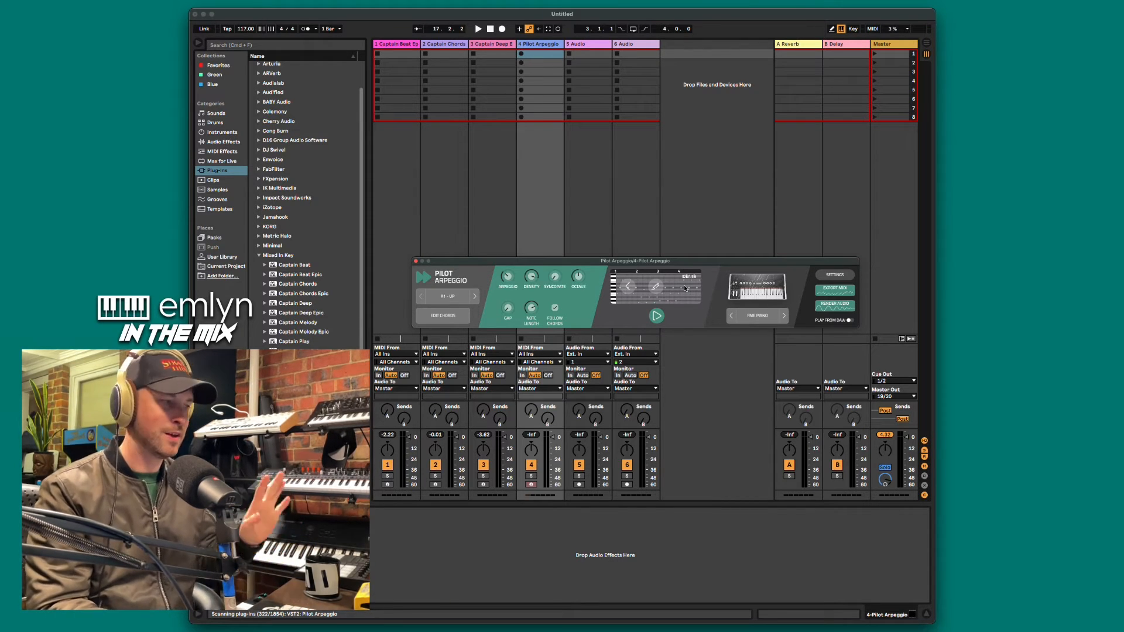
key(space)
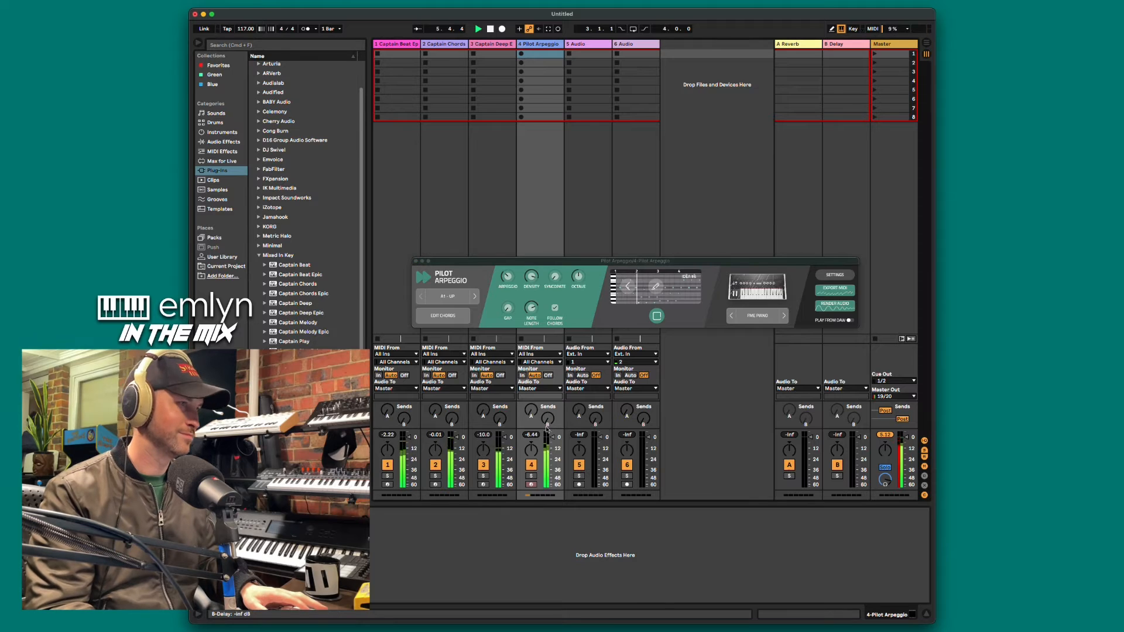
drag(548, 430, 545, 370)
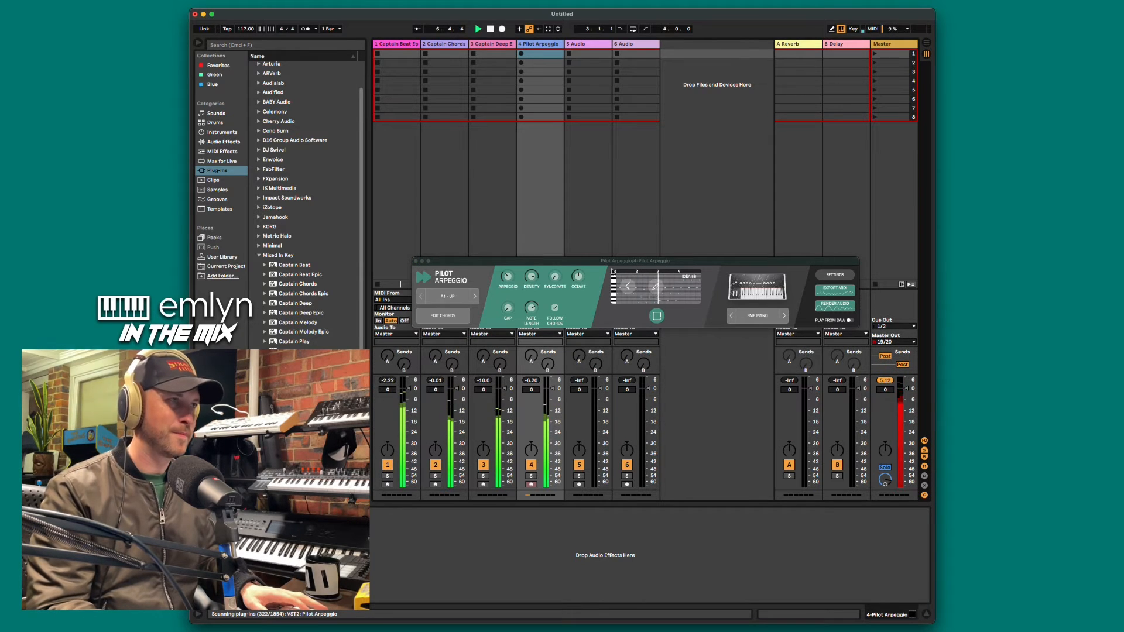
drag(610, 261, 601, 199)
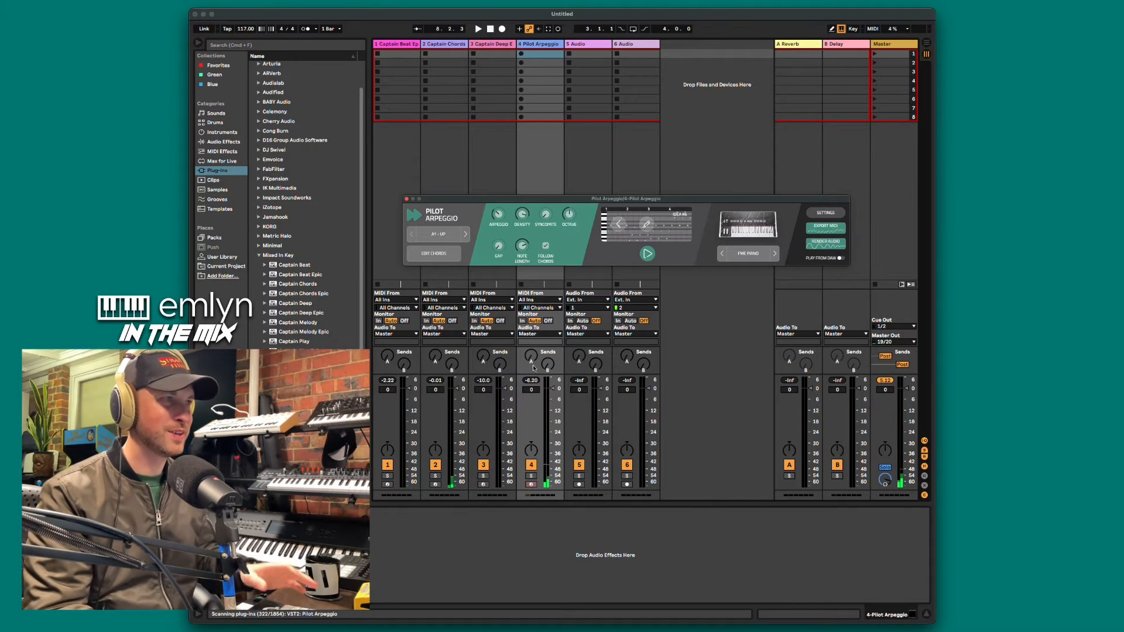
Try the reverb and delay sends on the Pilot Arpeggio track during playback
key(space)
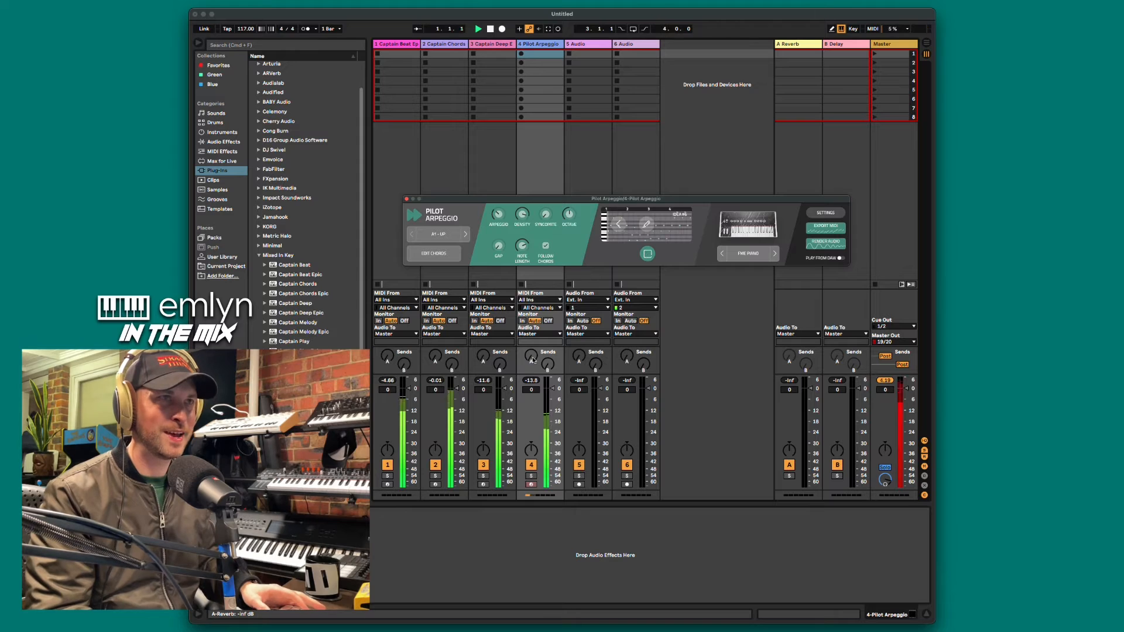
drag(533, 360, 533, 359)
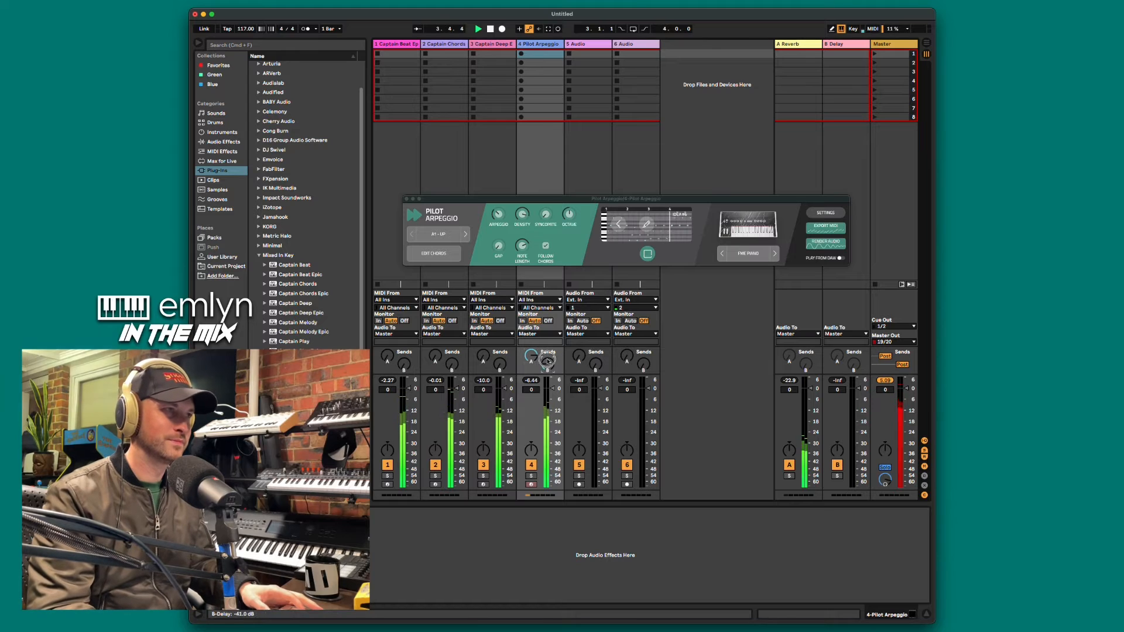
drag(545, 364, 545, 373)
key(space)
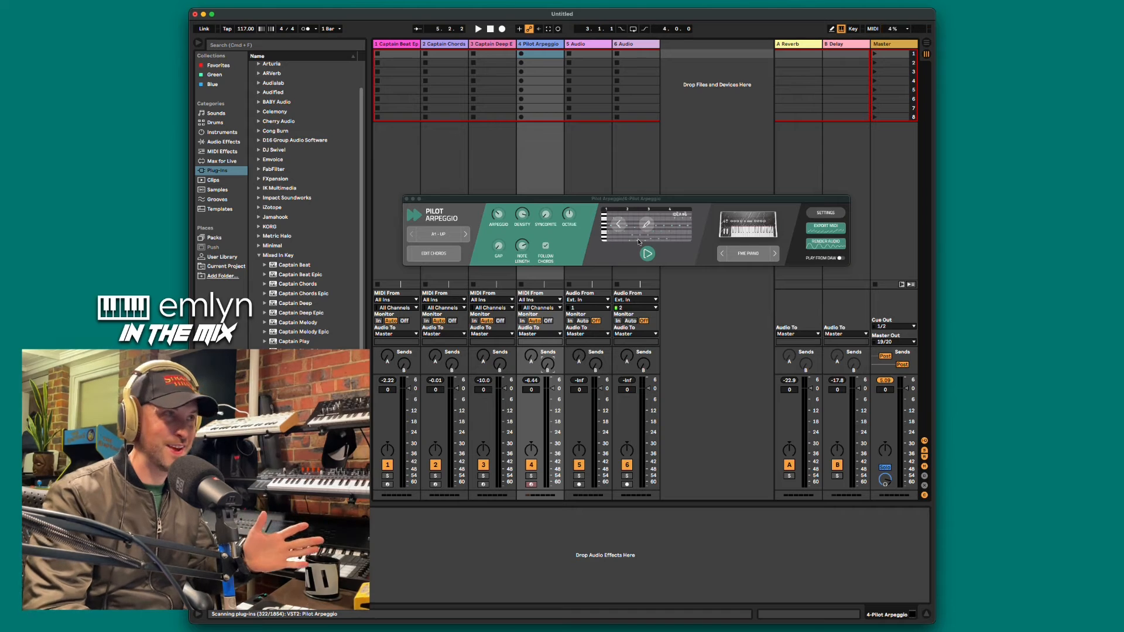
Open Pilot Arpeggio's pattern browser, choose A2 Down and play it with the track
click(442, 240)
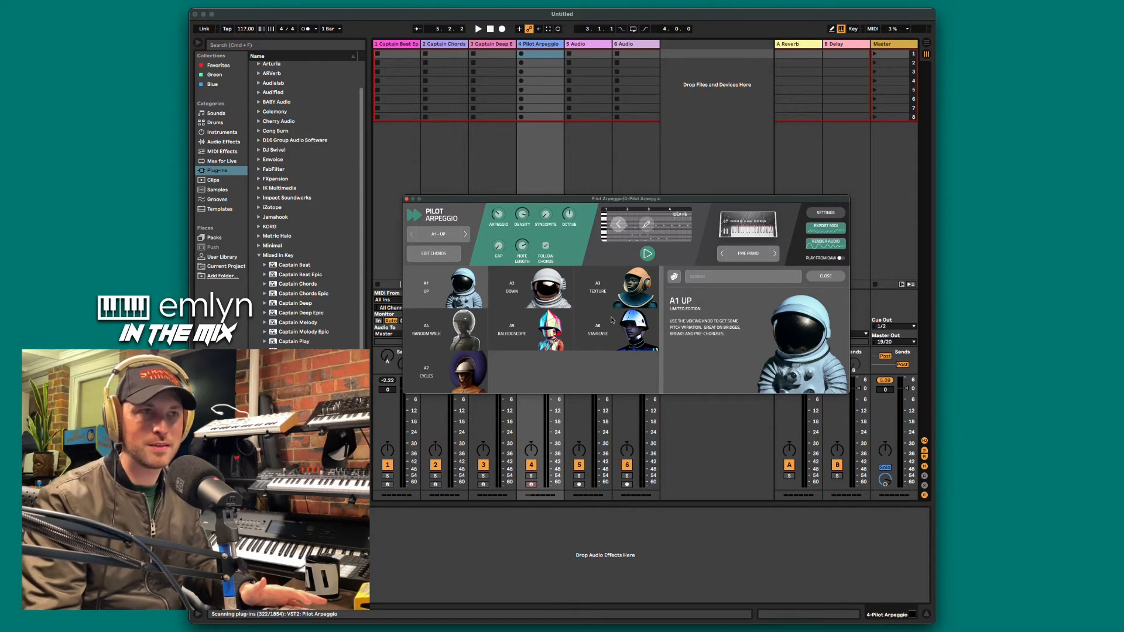
drag(594, 201, 571, 195)
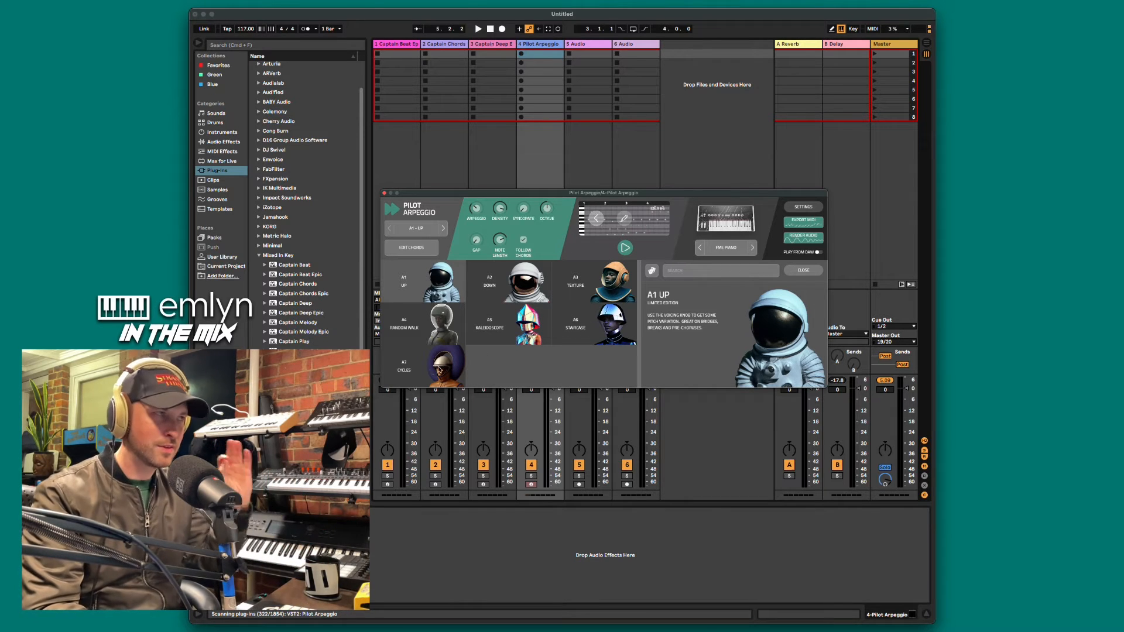
click(497, 291)
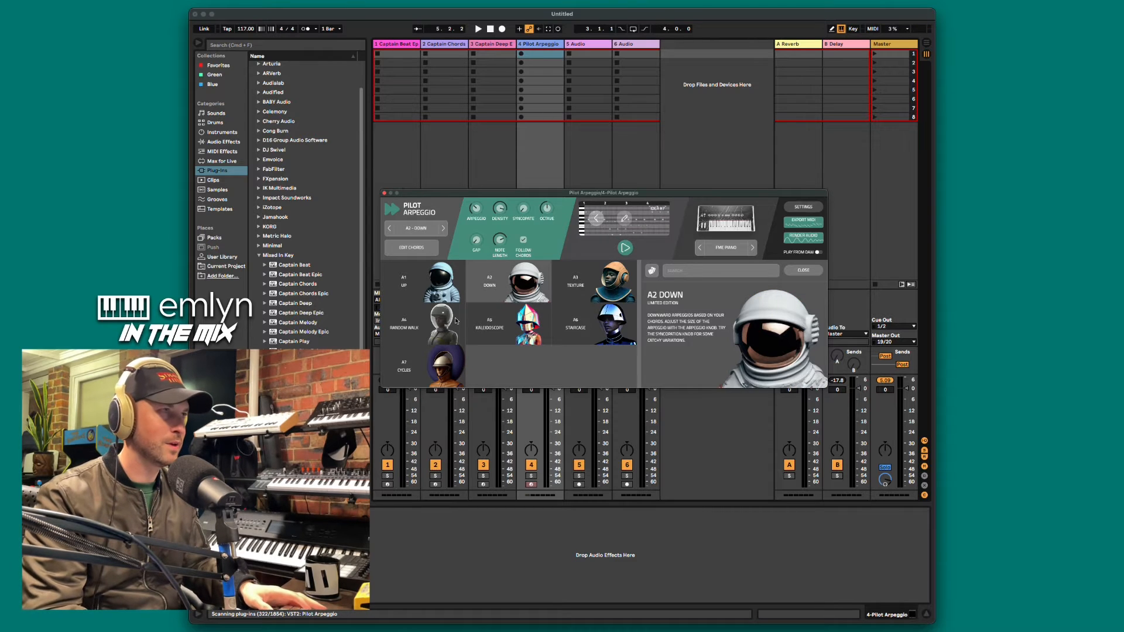
click(641, 172)
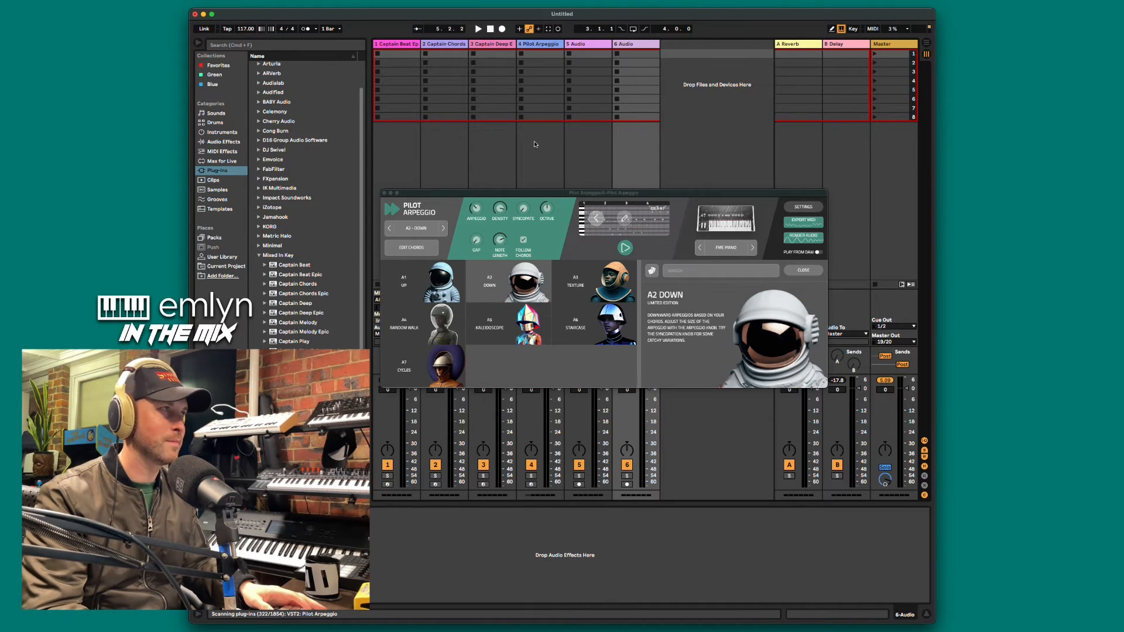
key(space)
drag(575, 195, 591, 180)
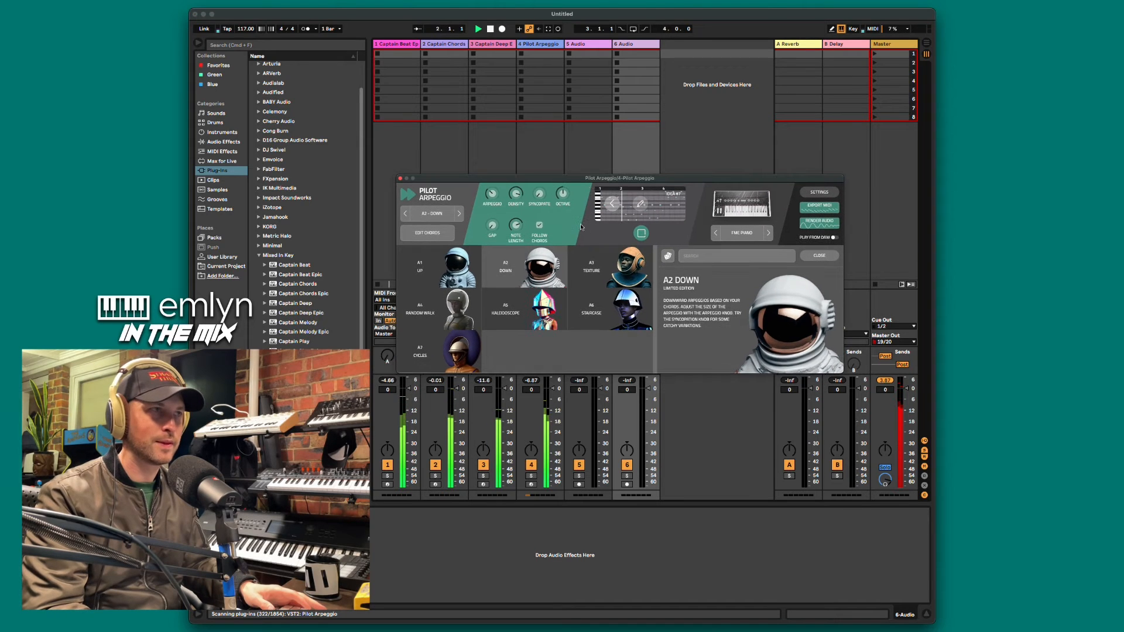
Audition the arpeggio patterns A3 Texture, A4 Random Walk, A5 Kaleidoscope and A6 Staircase during playback, ending on A7 Cycles
click(603, 281)
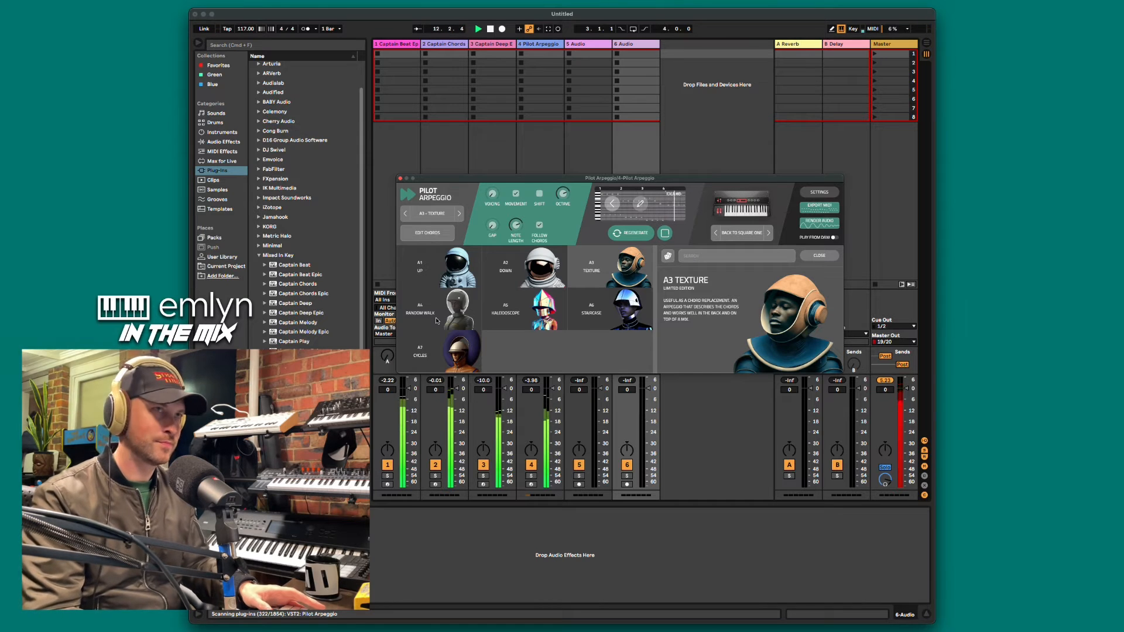
click(462, 321)
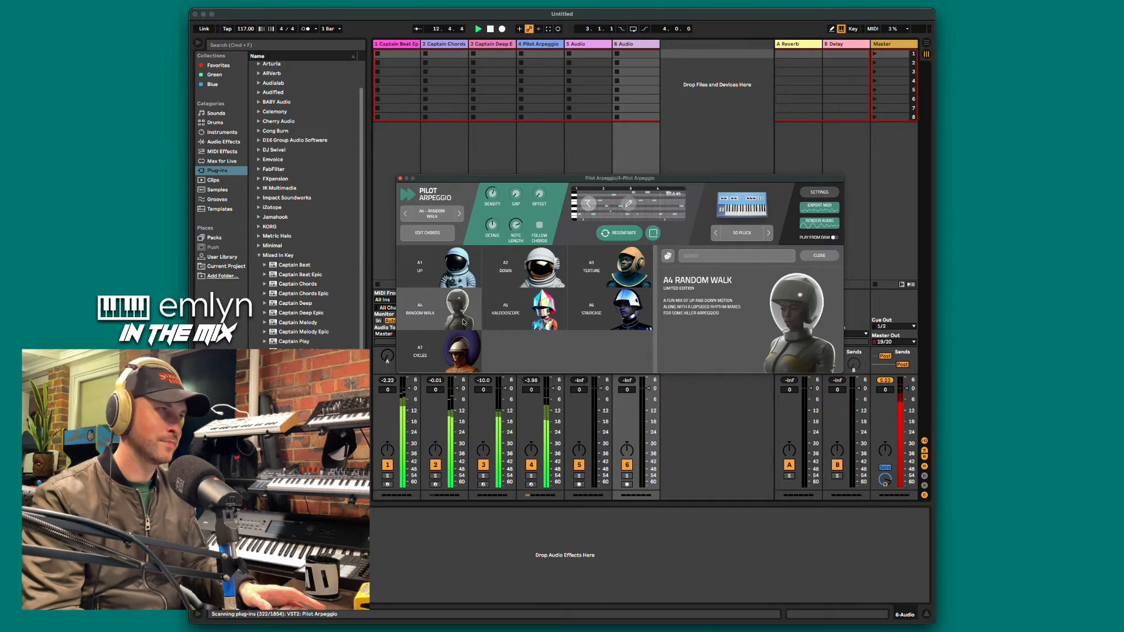
click(521, 321)
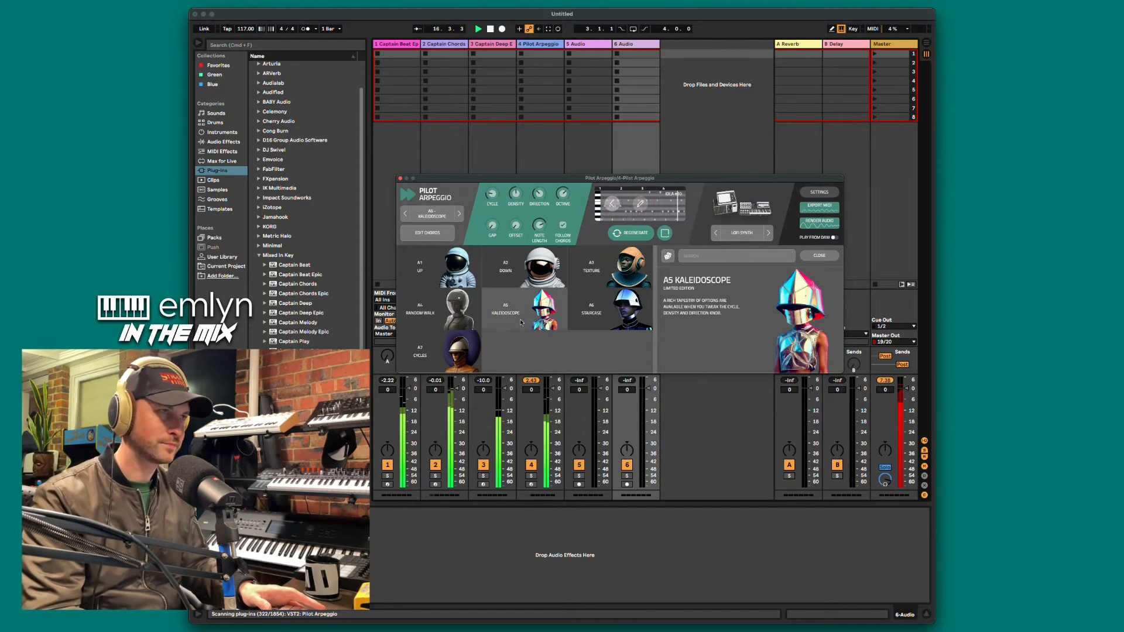
click(589, 327)
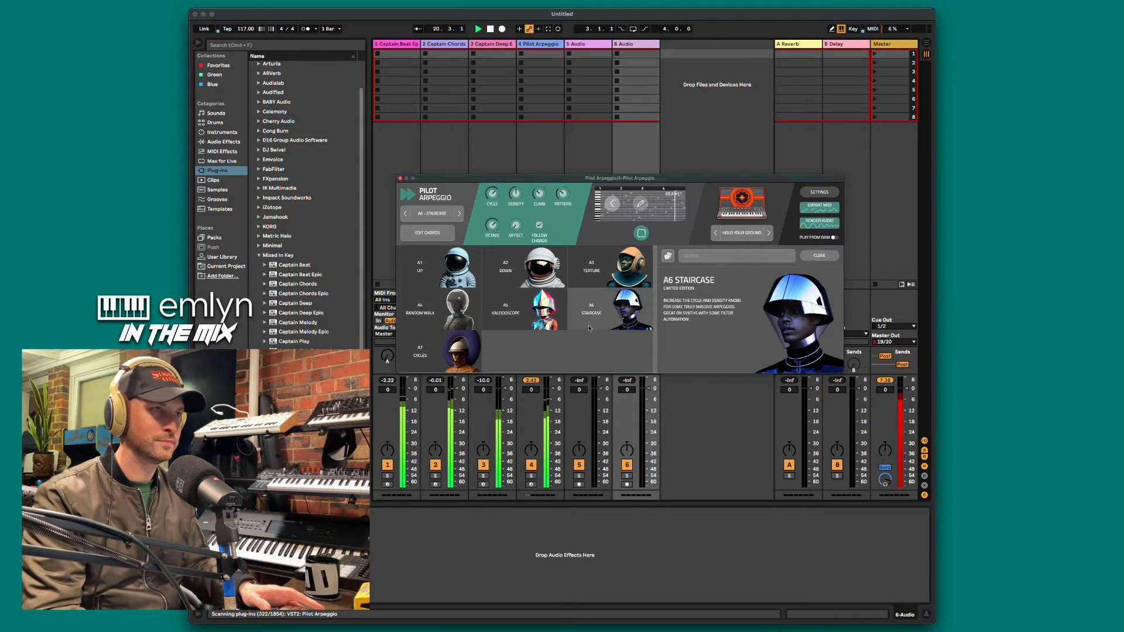
click(435, 359)
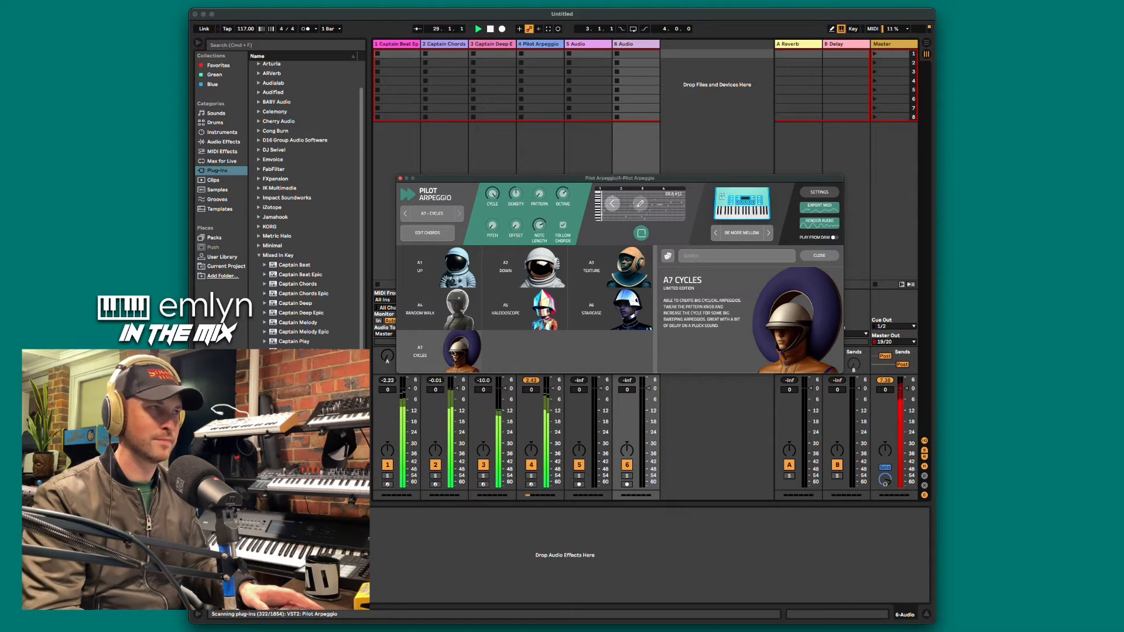
key(space)
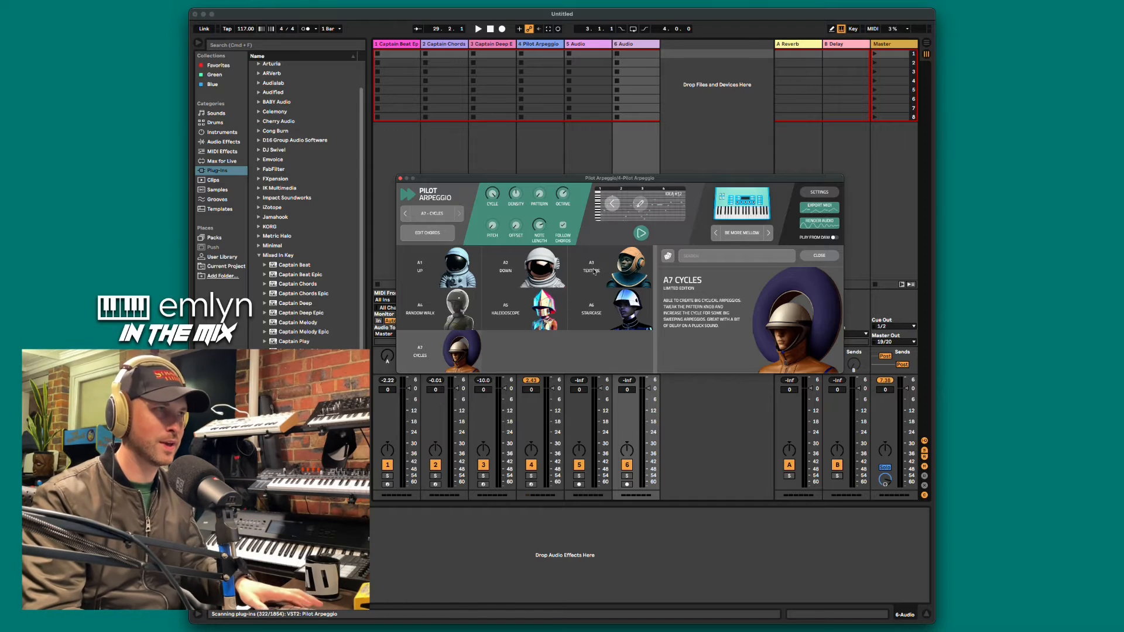
Compare A3 Texture with A7 Cycles in short playbacks, leaving A7 Cycles as the arpeggio pattern
click(603, 275)
key(space)
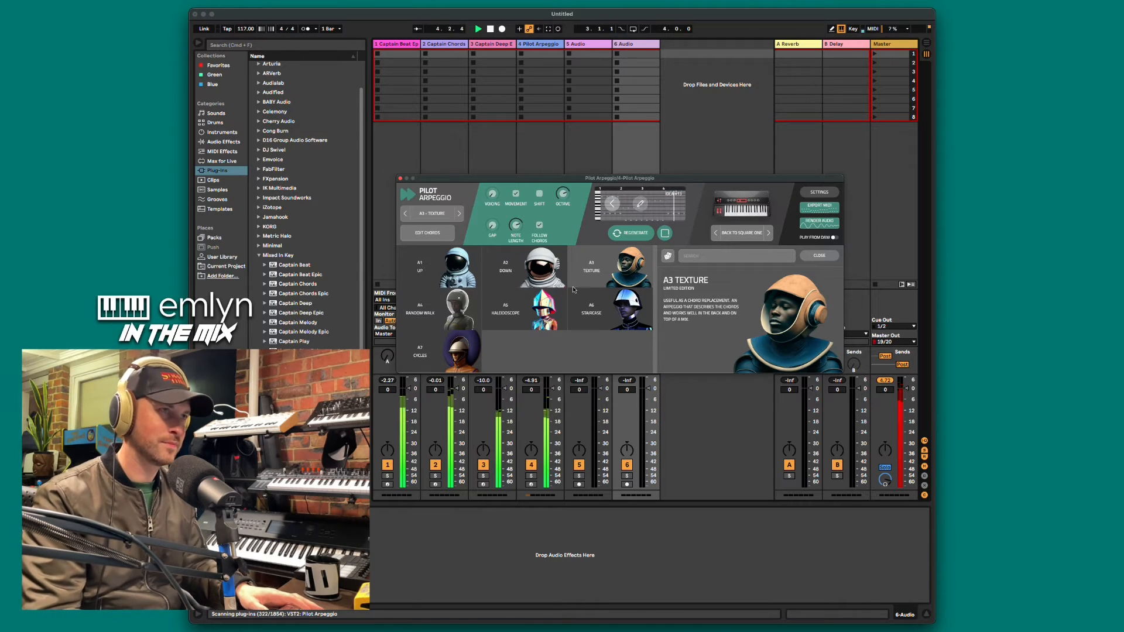
key(space)
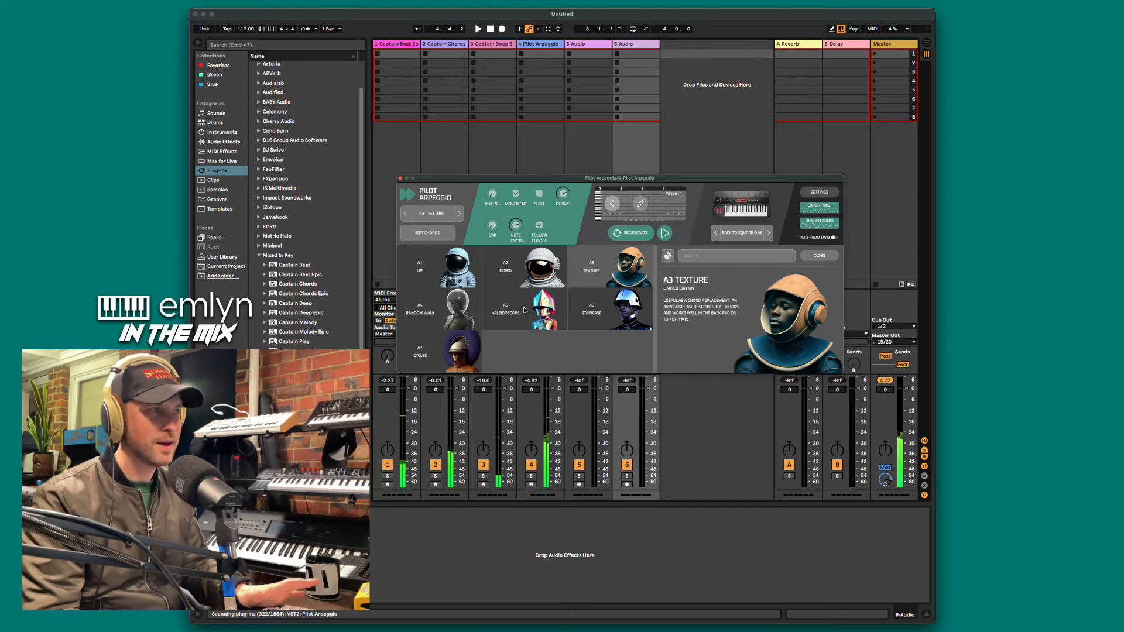
click(445, 345)
key(space)
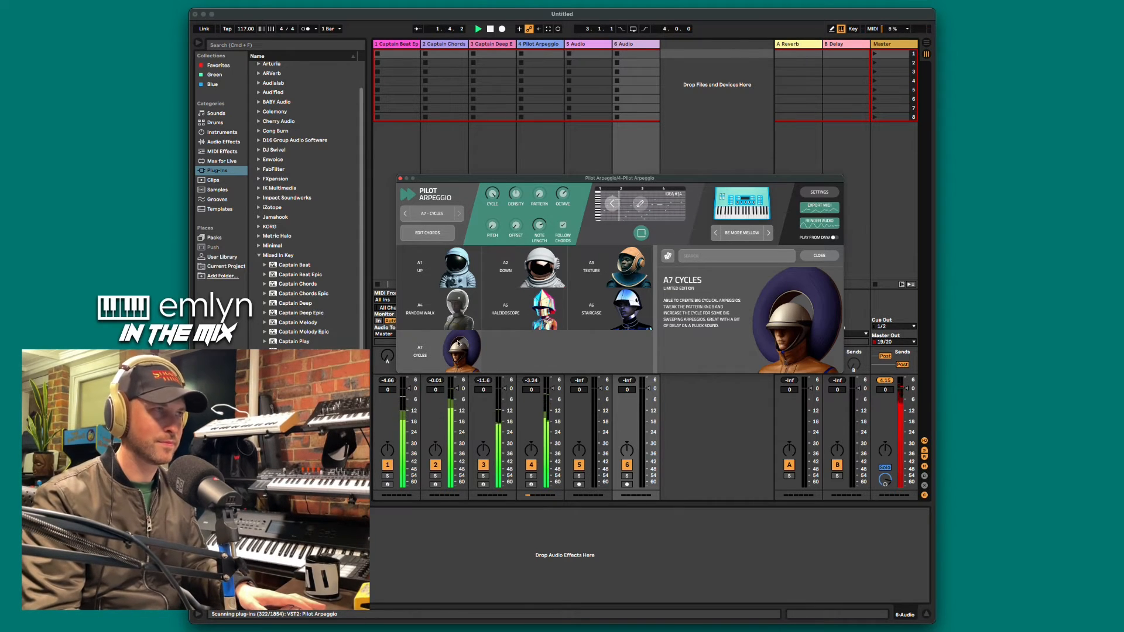
key(space)
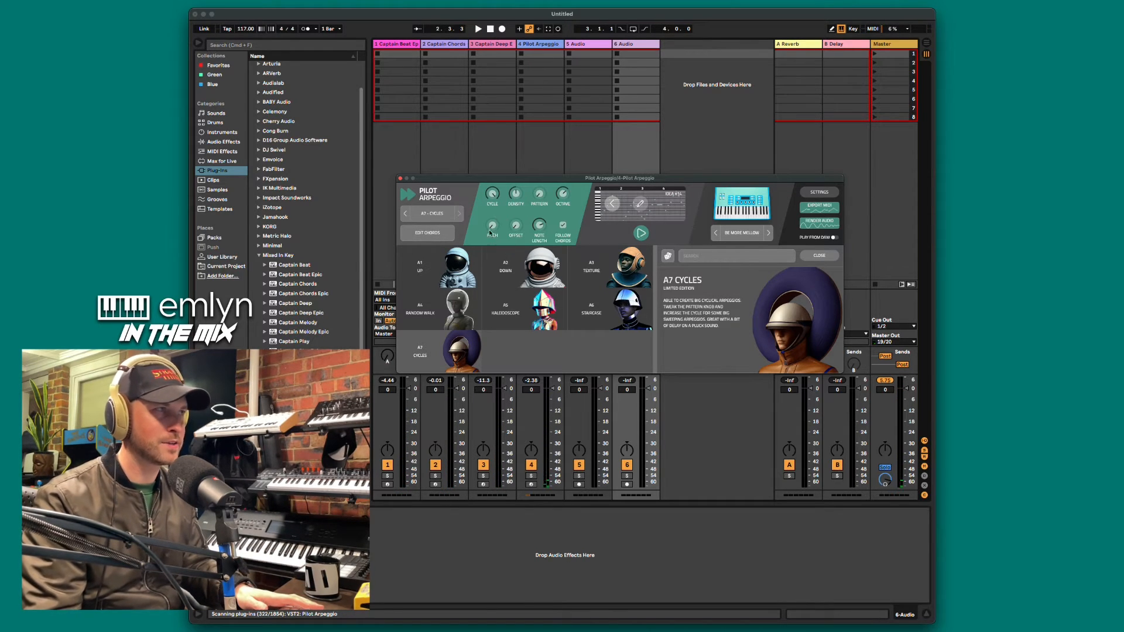
Check Pilot Arpeggio's chord editing view, hide it and reopen the pattern browser
click(434, 235)
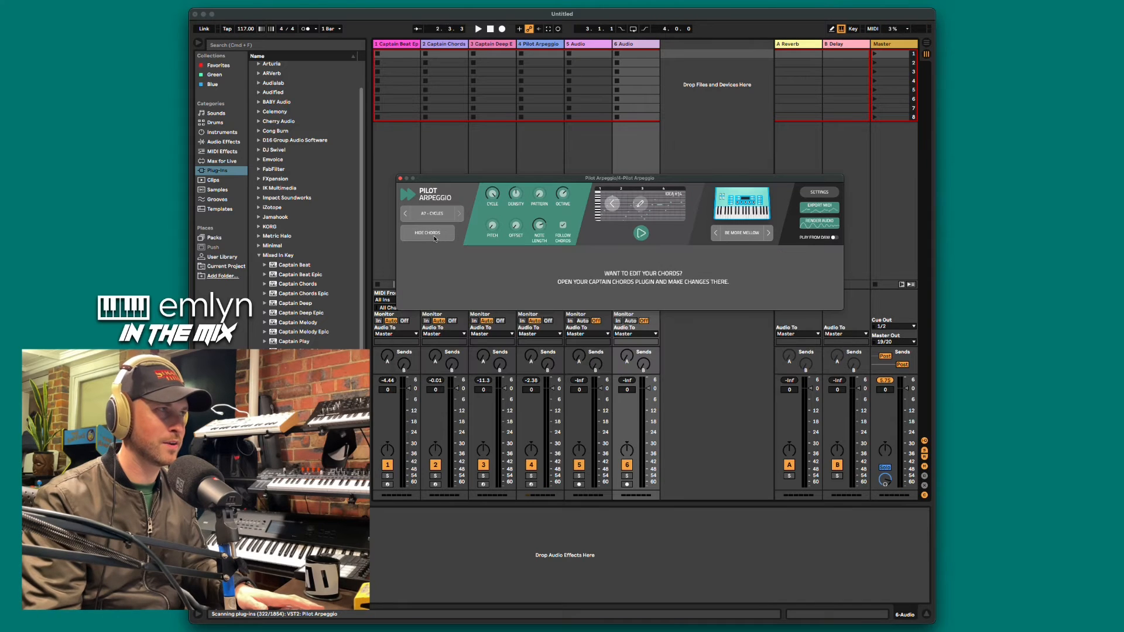
click(434, 237)
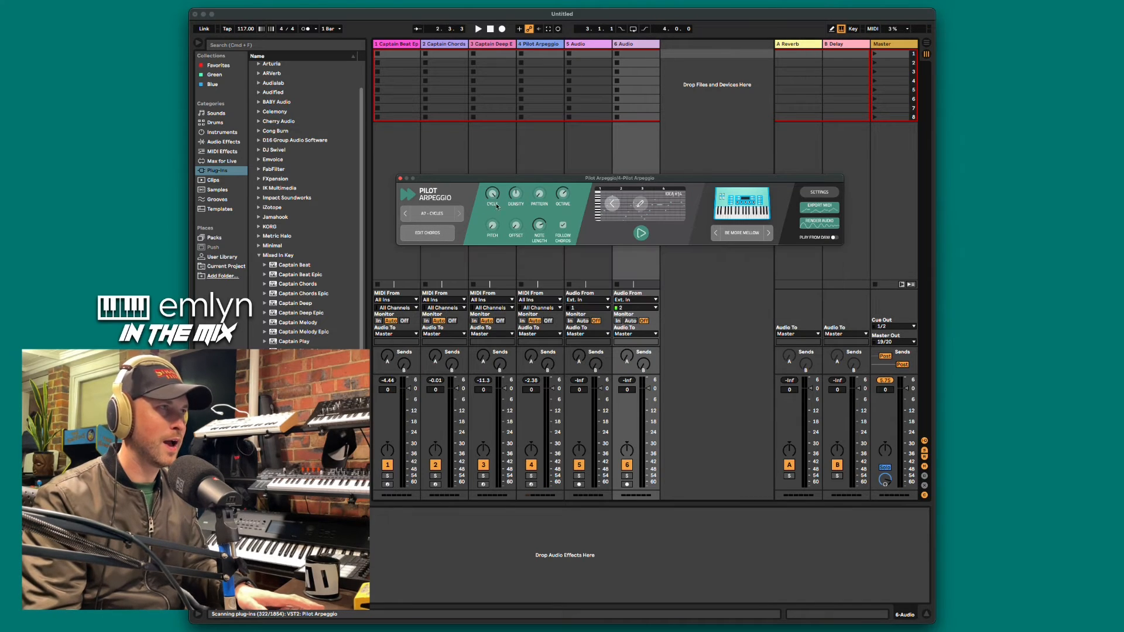
click(454, 215)
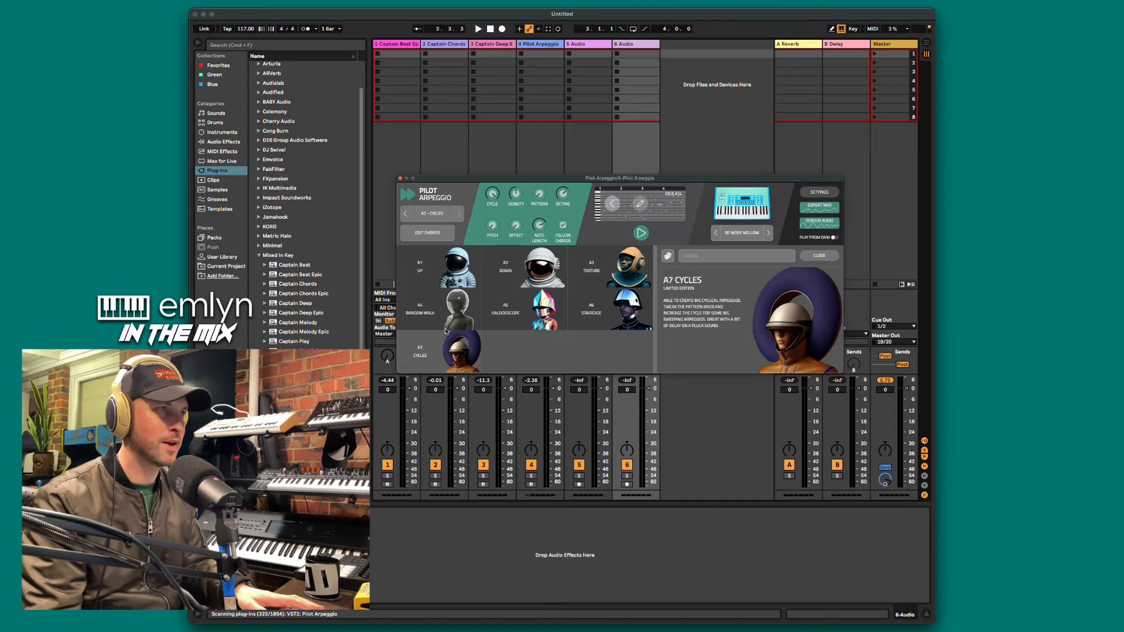
Adjust the Cycle, Pitch, Offset and Note Length settings of the A7 Cycles arpeggio while the track plays
key(space)
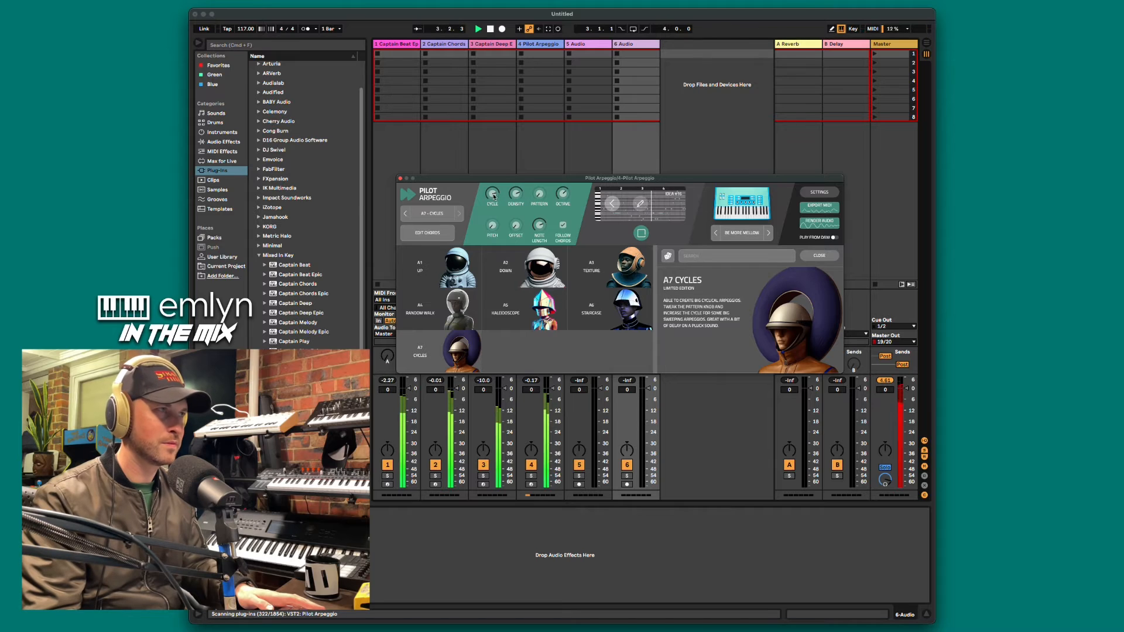
drag(493, 195, 516, 168)
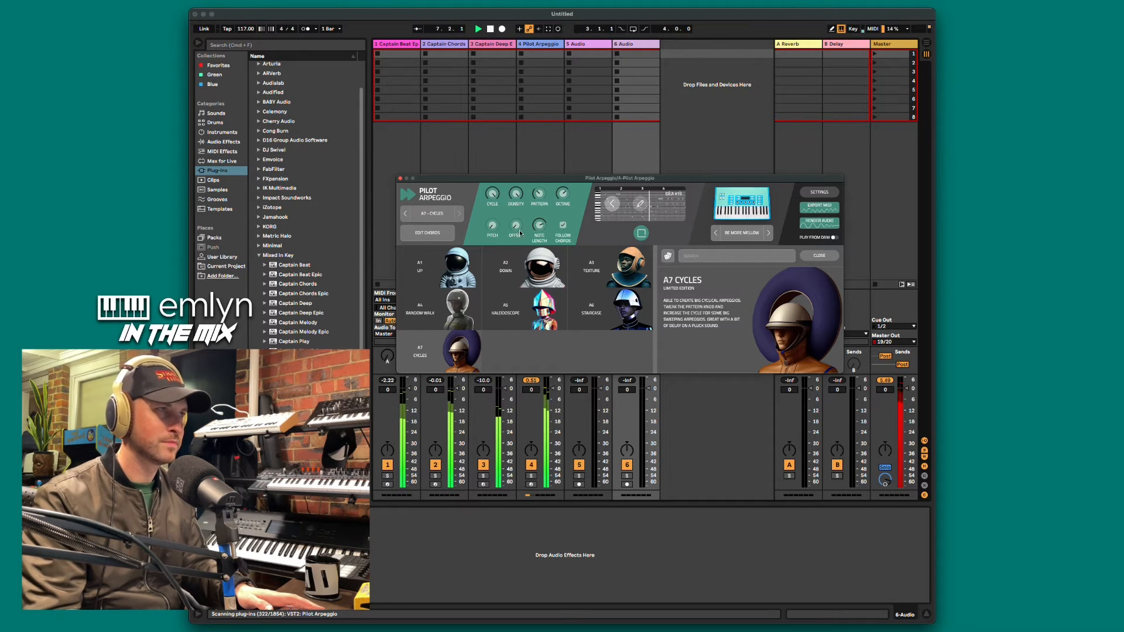
drag(492, 228, 493, 194)
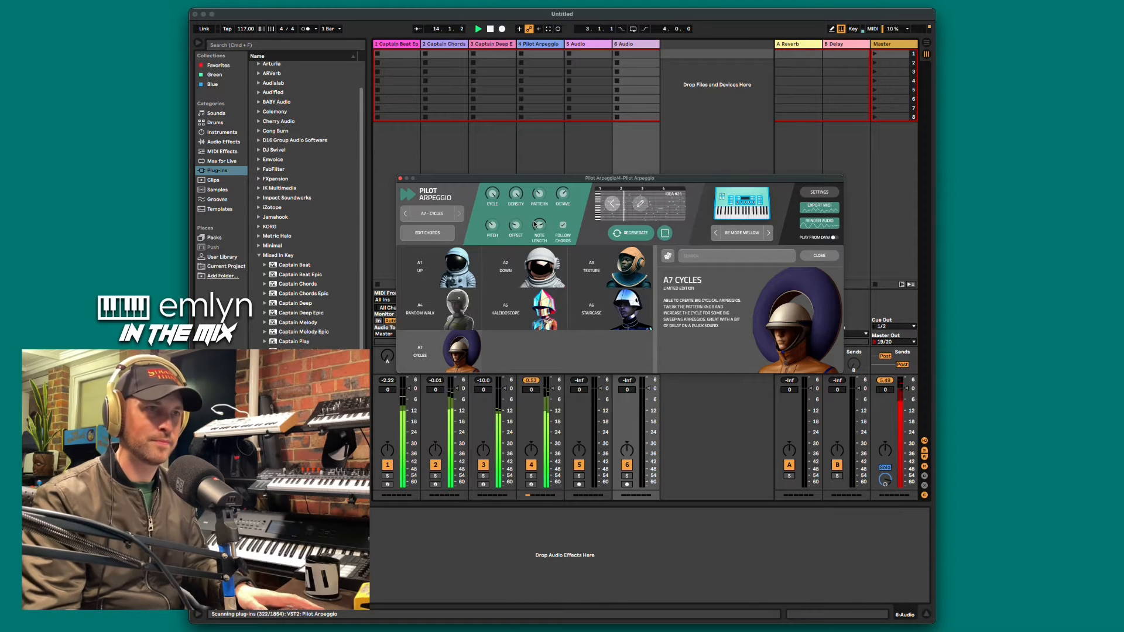
drag(515, 228, 515, 206)
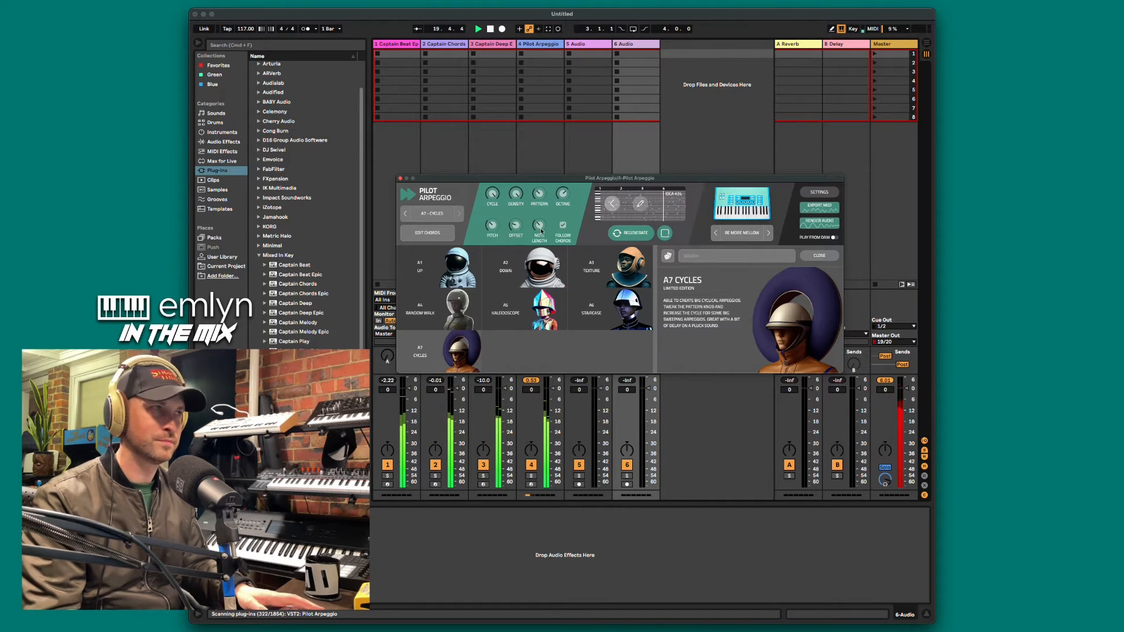
drag(538, 224, 539, 211)
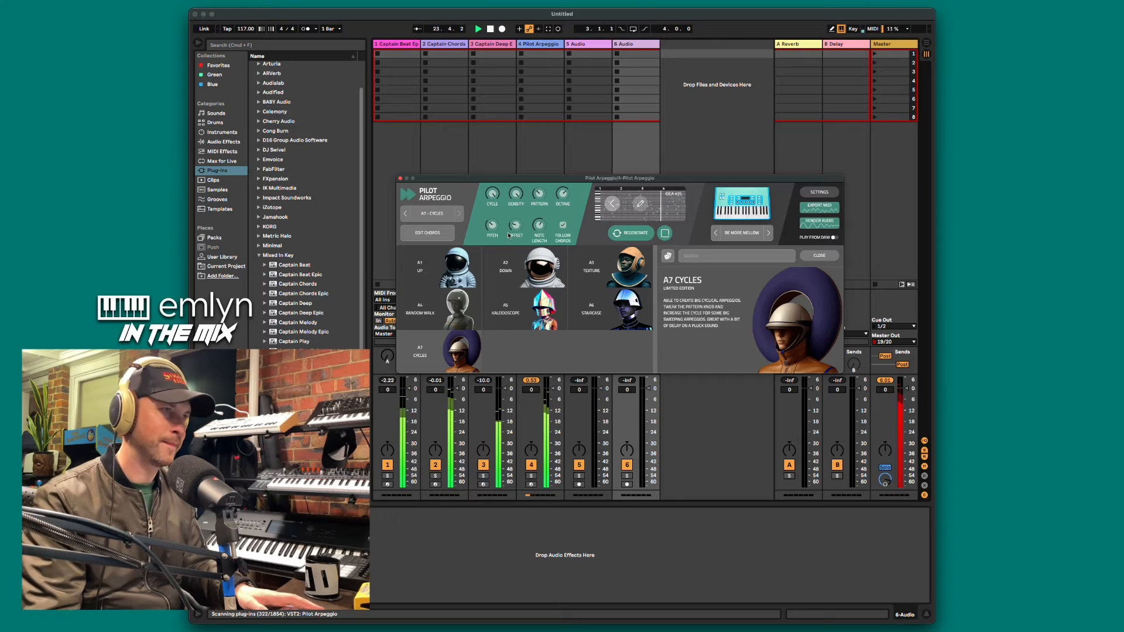
key(space)
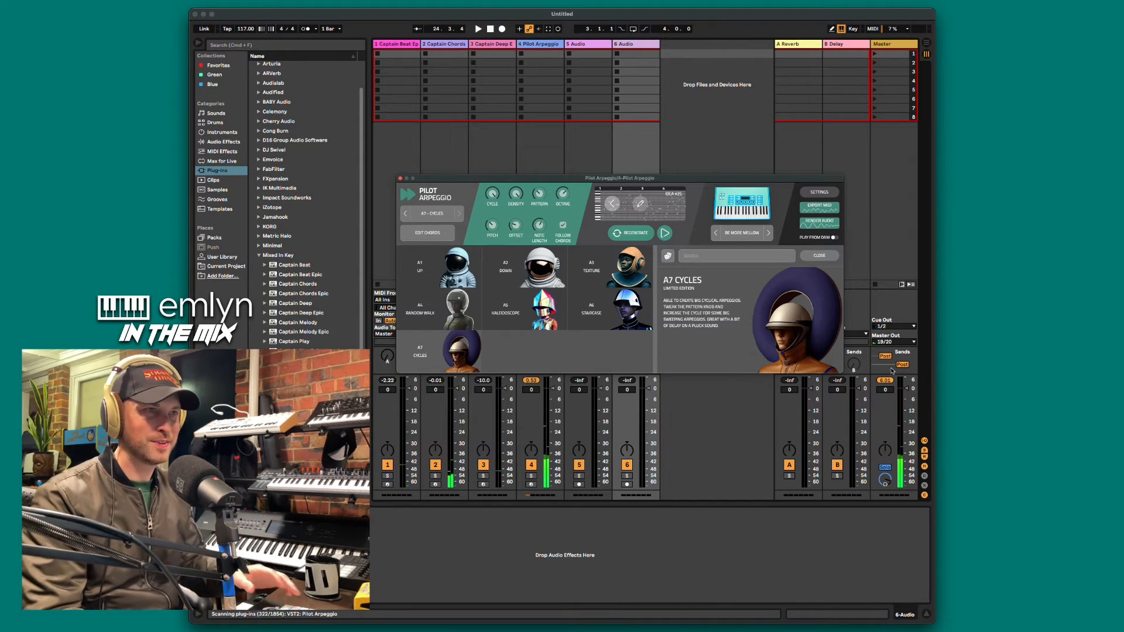
Lower the master track's volume to -4.0 dB while checking the level in playback
click(908, 394)
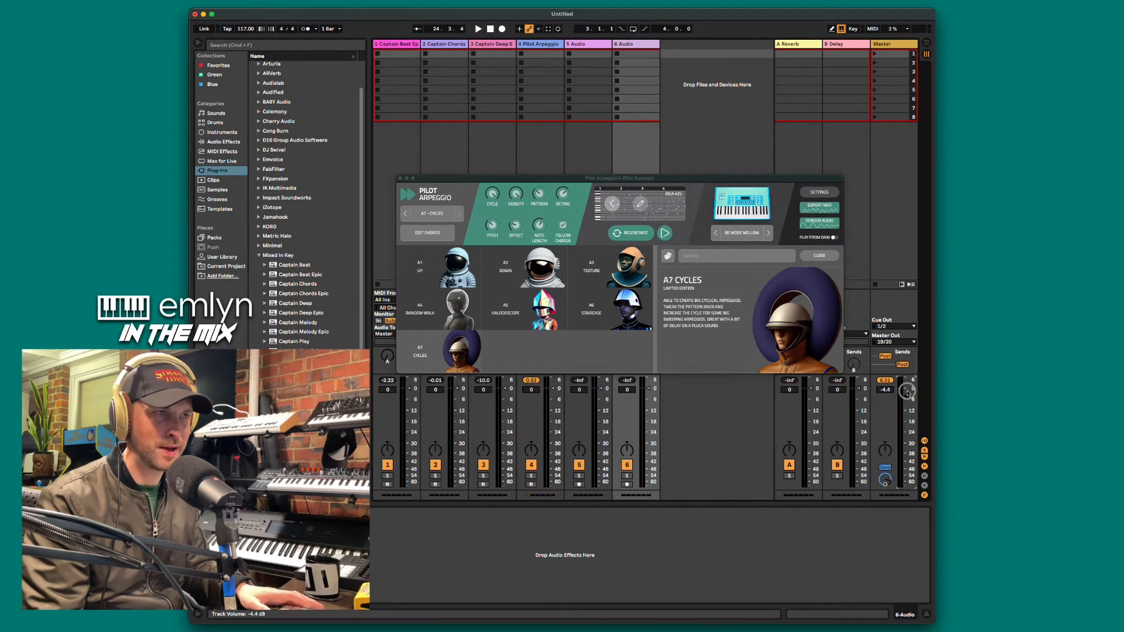
key(space)
drag(908, 403, 909, 402)
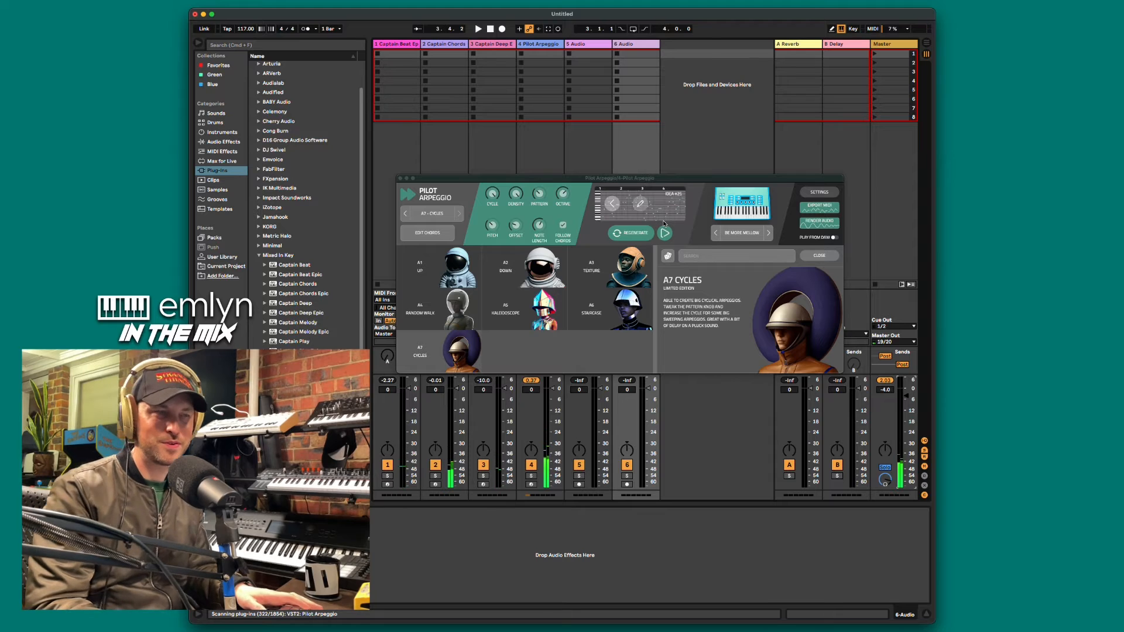
Open Pilot Arpeggio's instrument sound browser and look through the Recommended Sounds list
click(745, 214)
scroll(522, 294, down, 5)
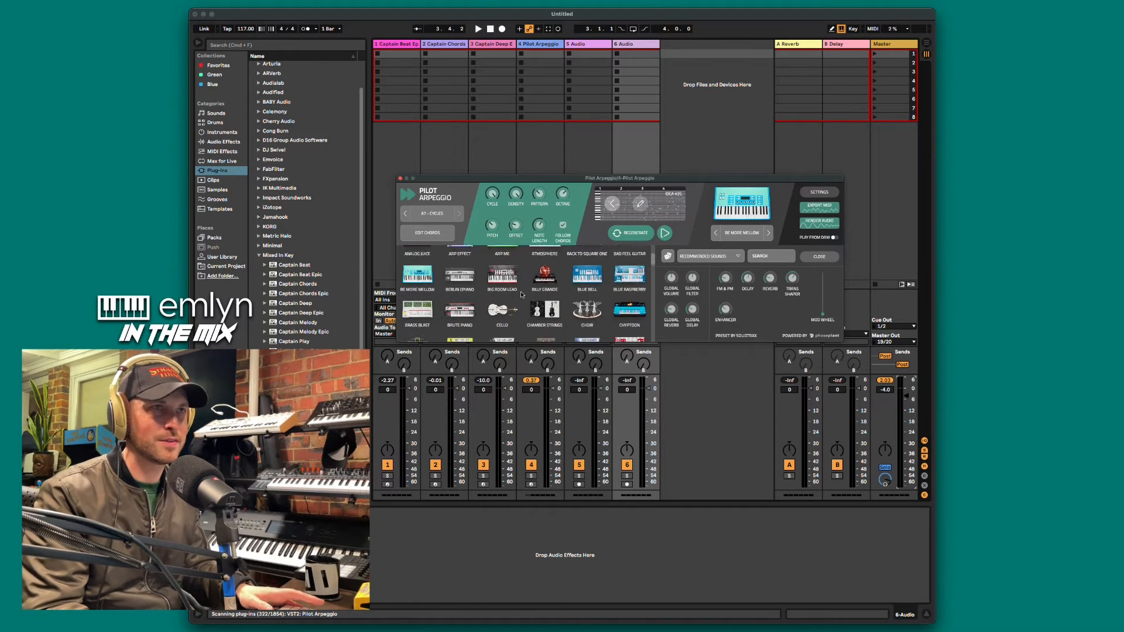
scroll(523, 294, up, 5)
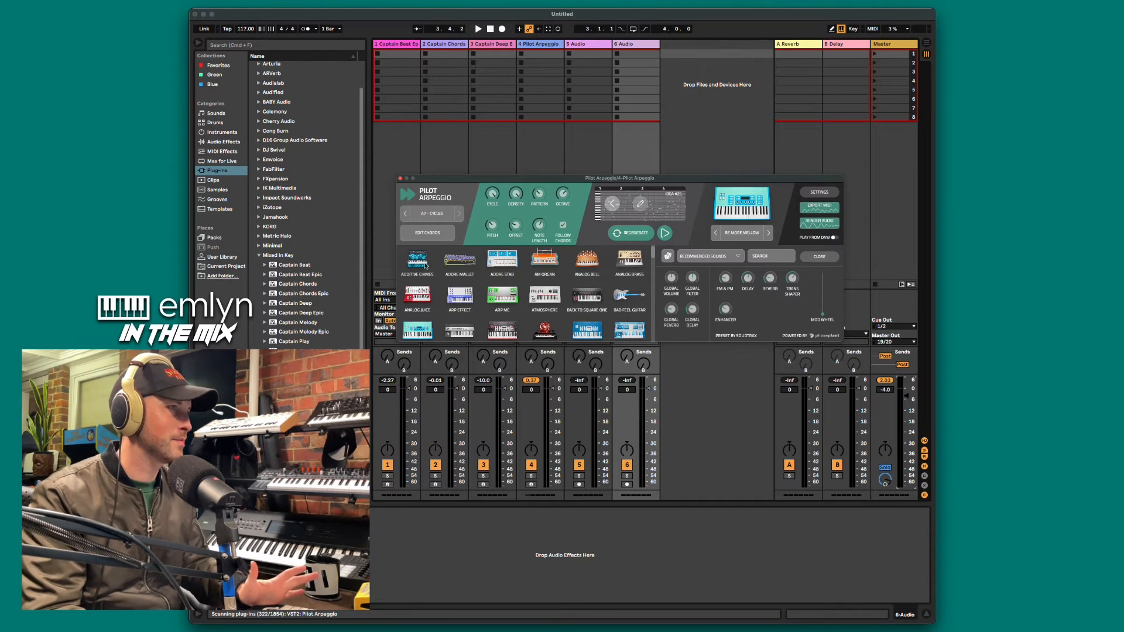
scroll(581, 286, down, 3)
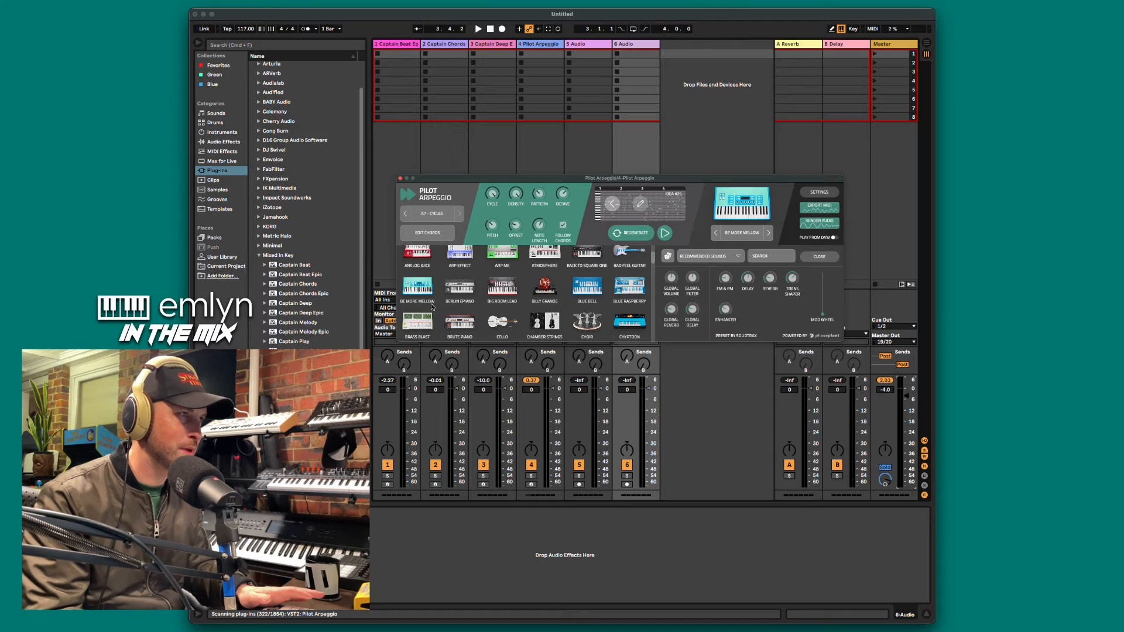
scroll(445, 307, up, 3)
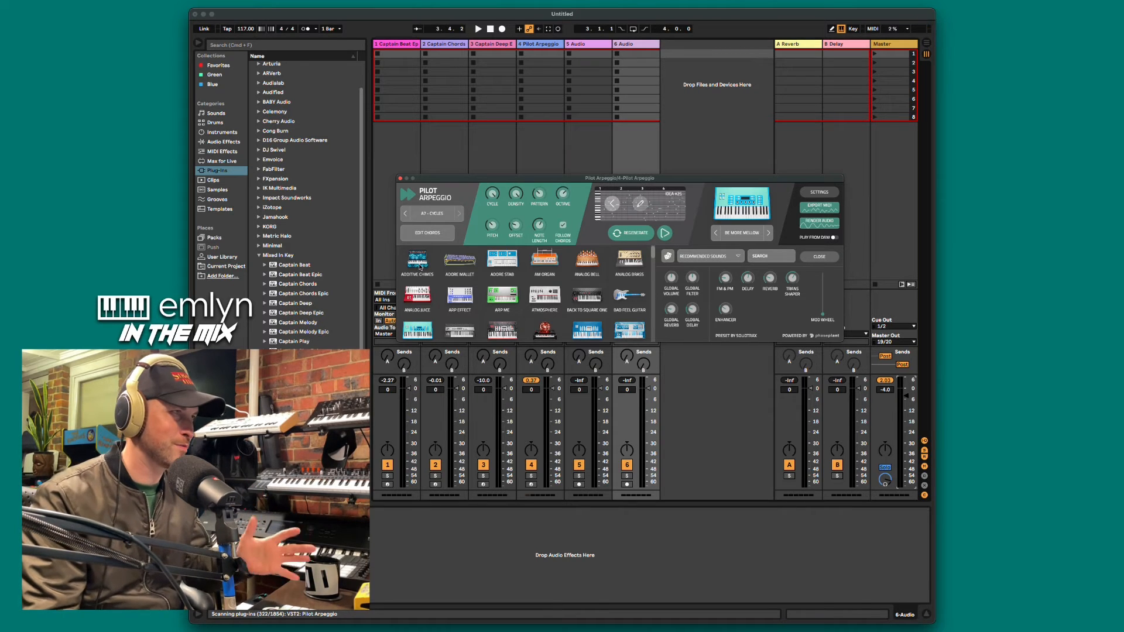
Audition the first row of recommended sounds, from Additive Chimes through Analog Brass, on the arpeggio
click(418, 263)
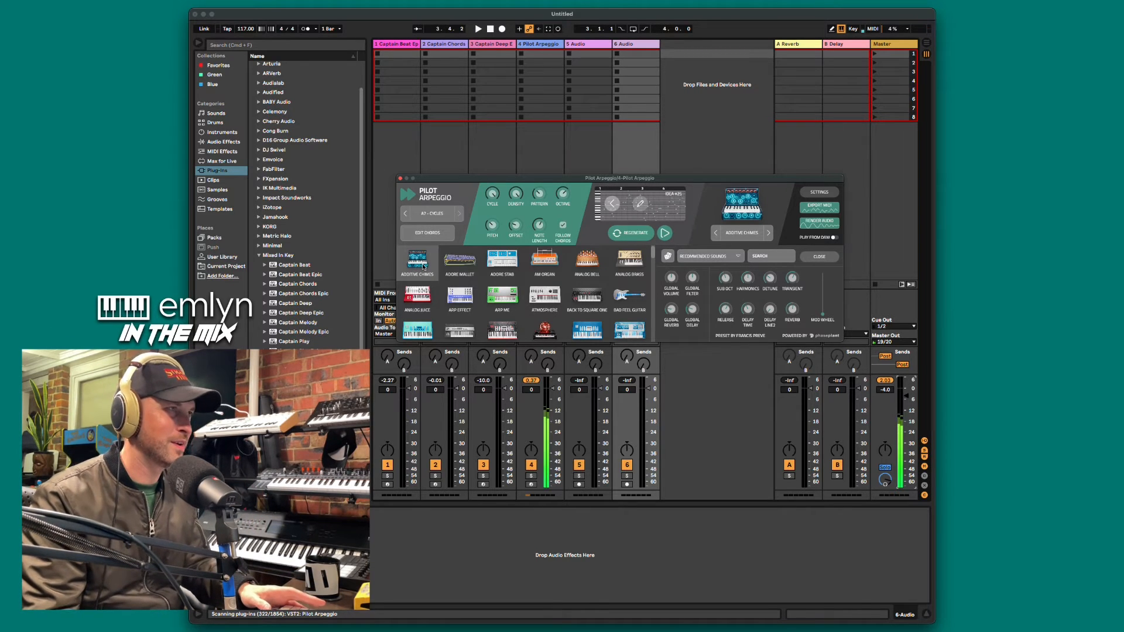
click(461, 267)
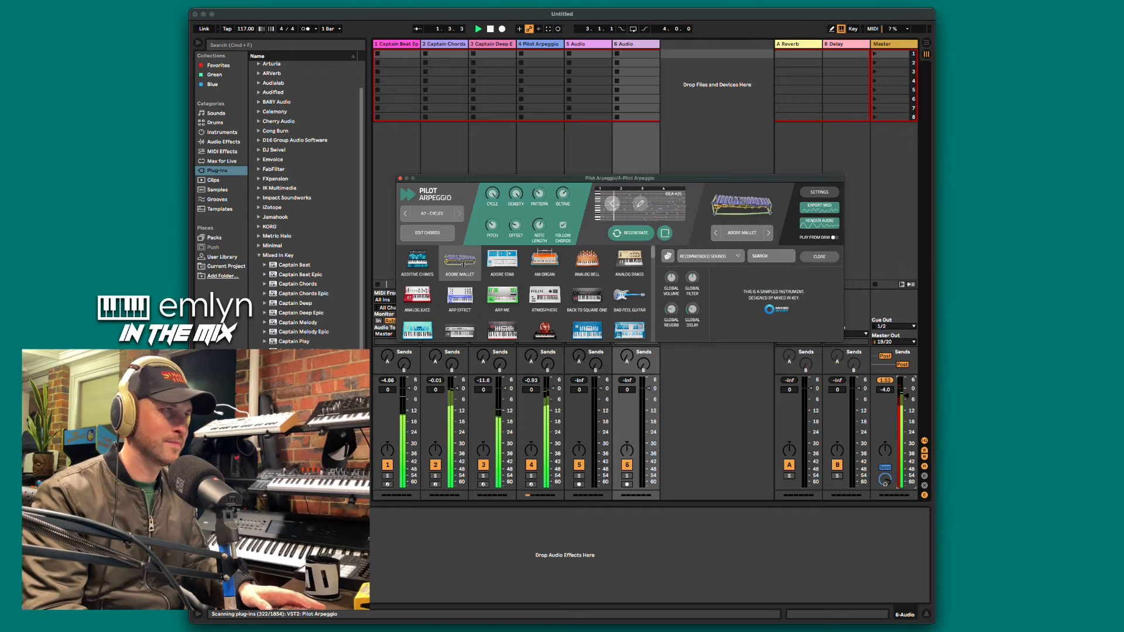
click(505, 267)
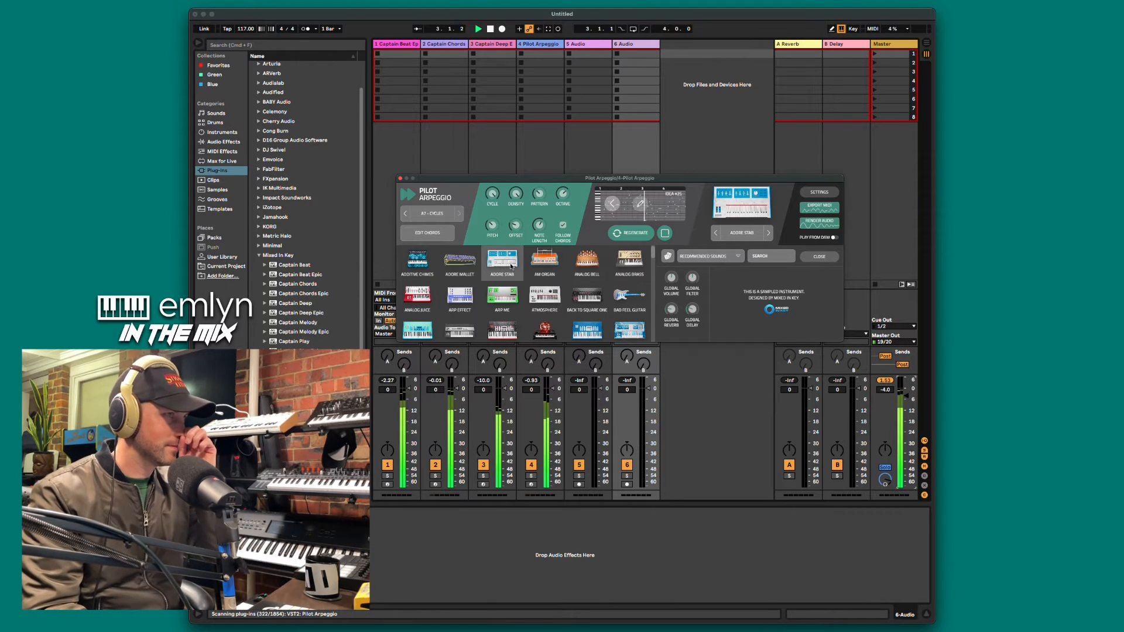
click(547, 266)
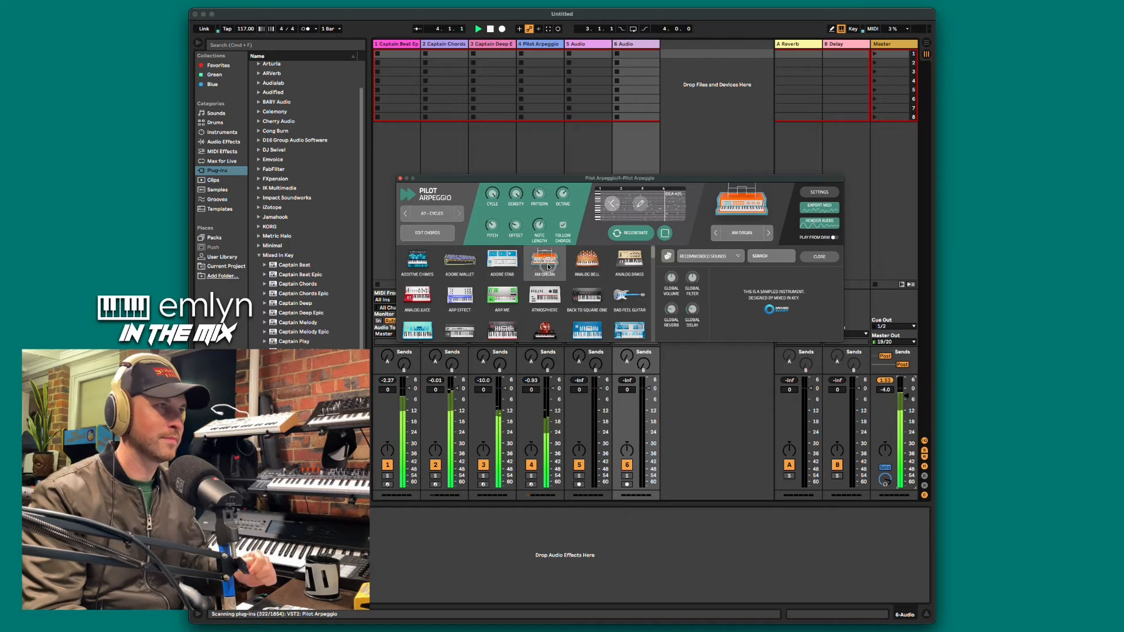
click(589, 265)
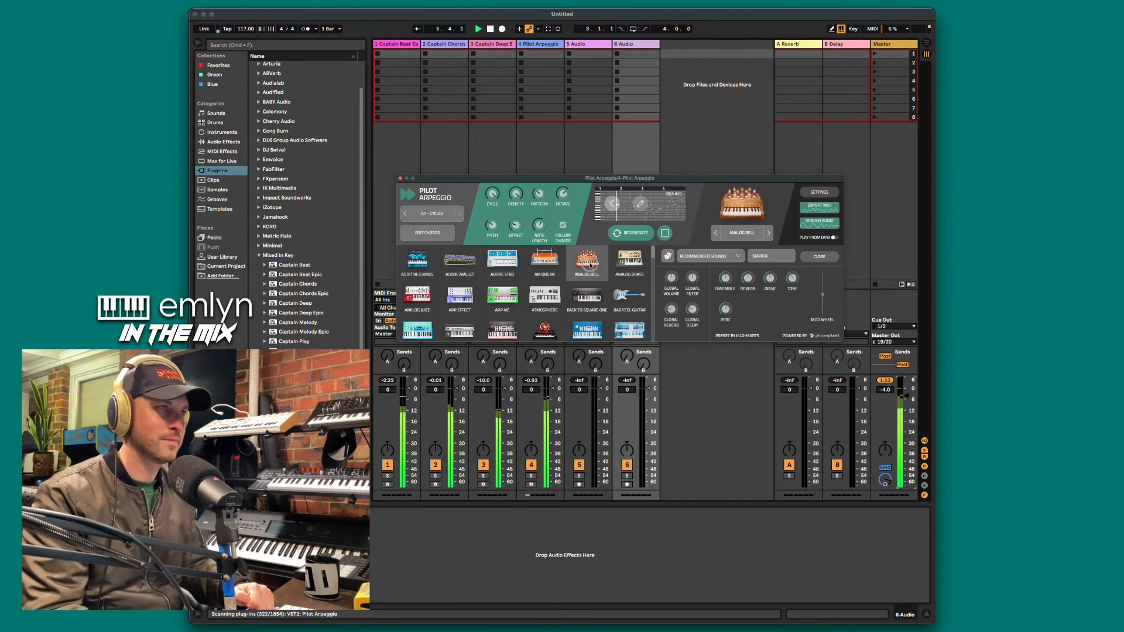
click(632, 267)
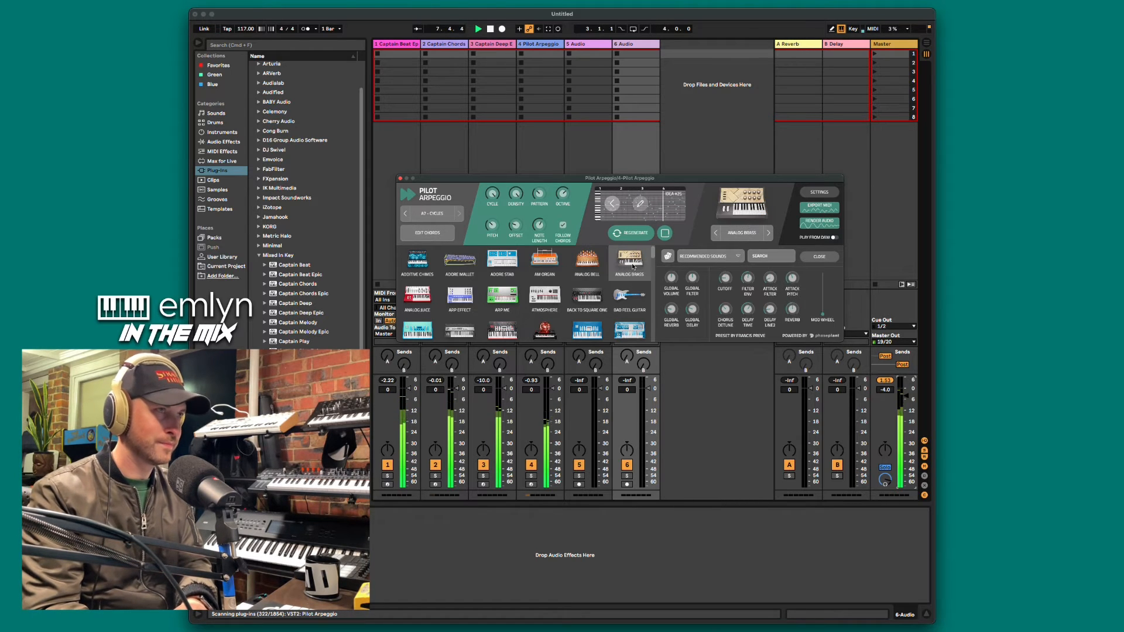
Audition the second row of arpeggio sounds, including Arp Effect, Atmosphere and Back to Square One, during playback
click(430, 299)
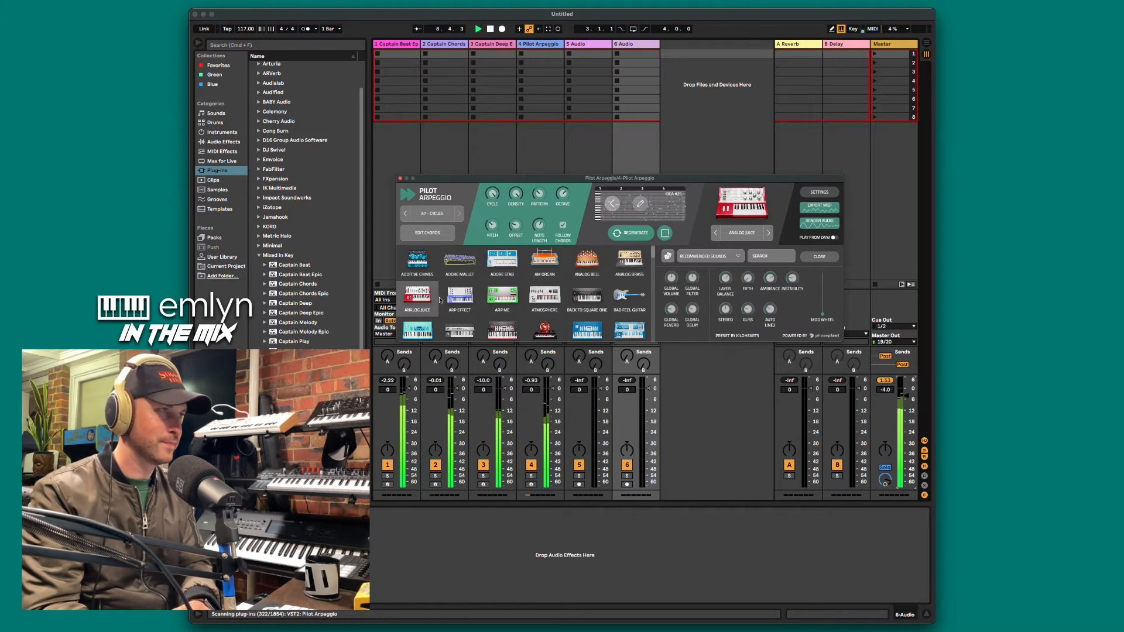
click(460, 299)
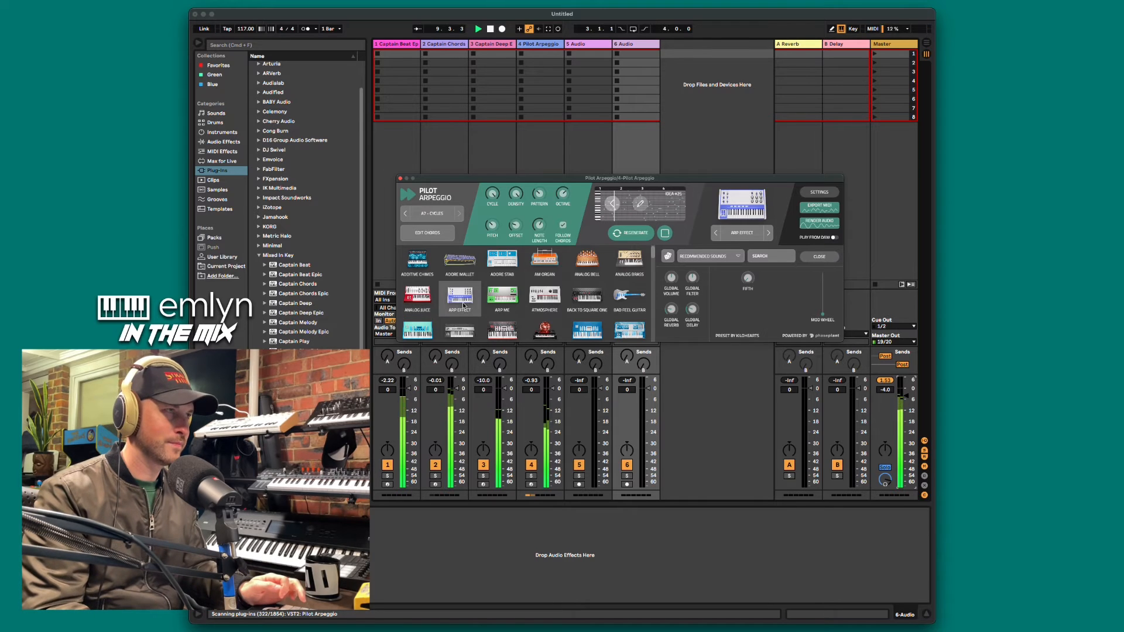
click(502, 302)
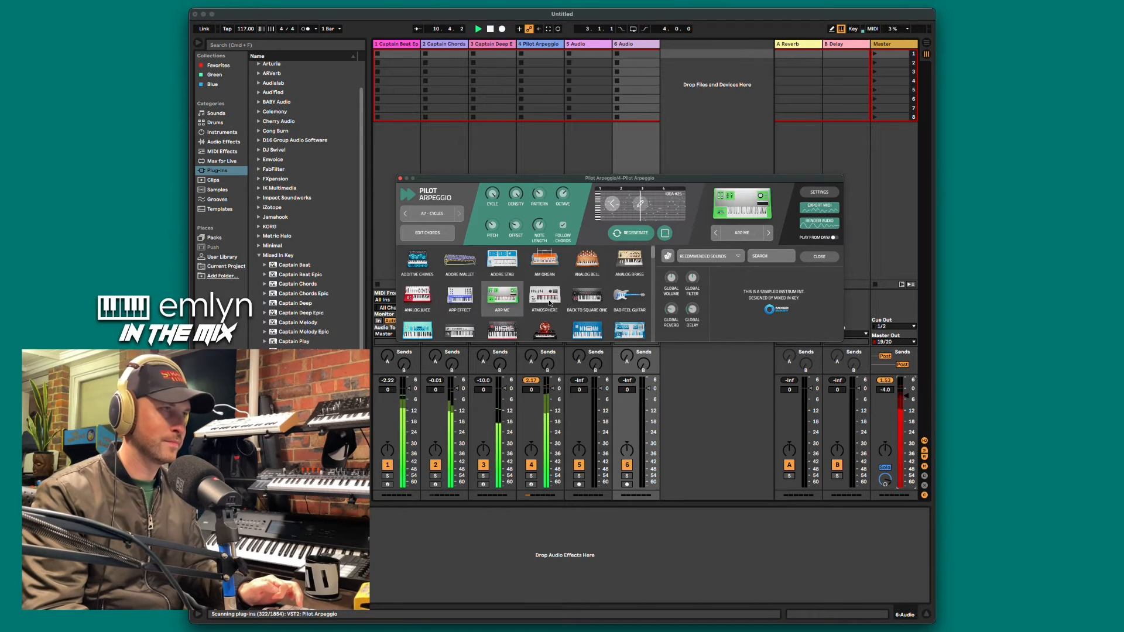
click(546, 300)
click(588, 301)
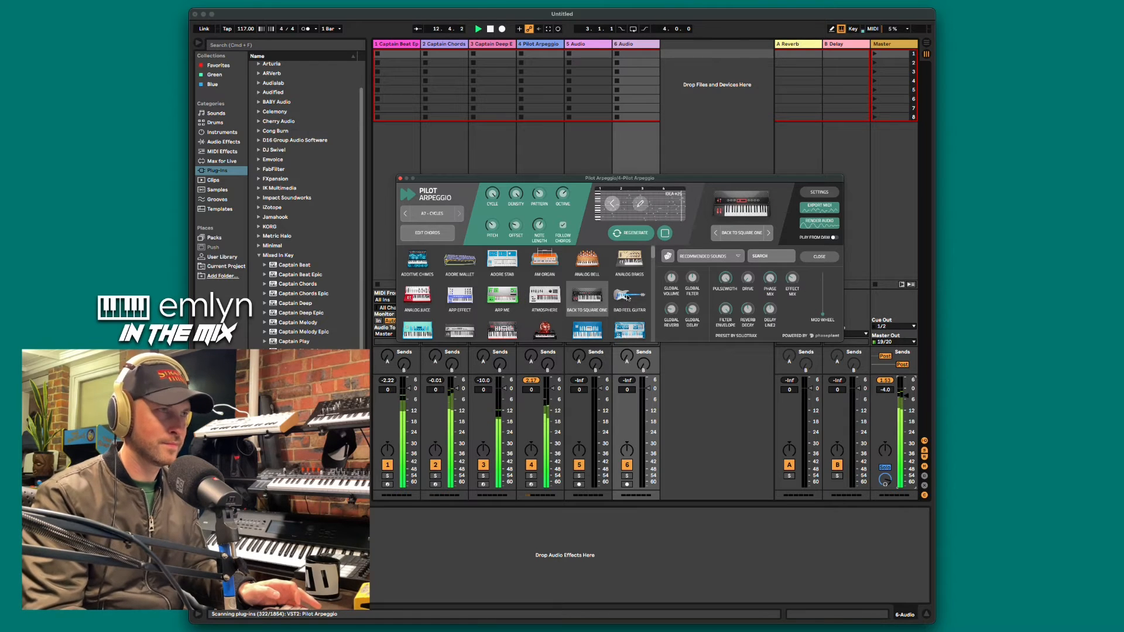
click(625, 300)
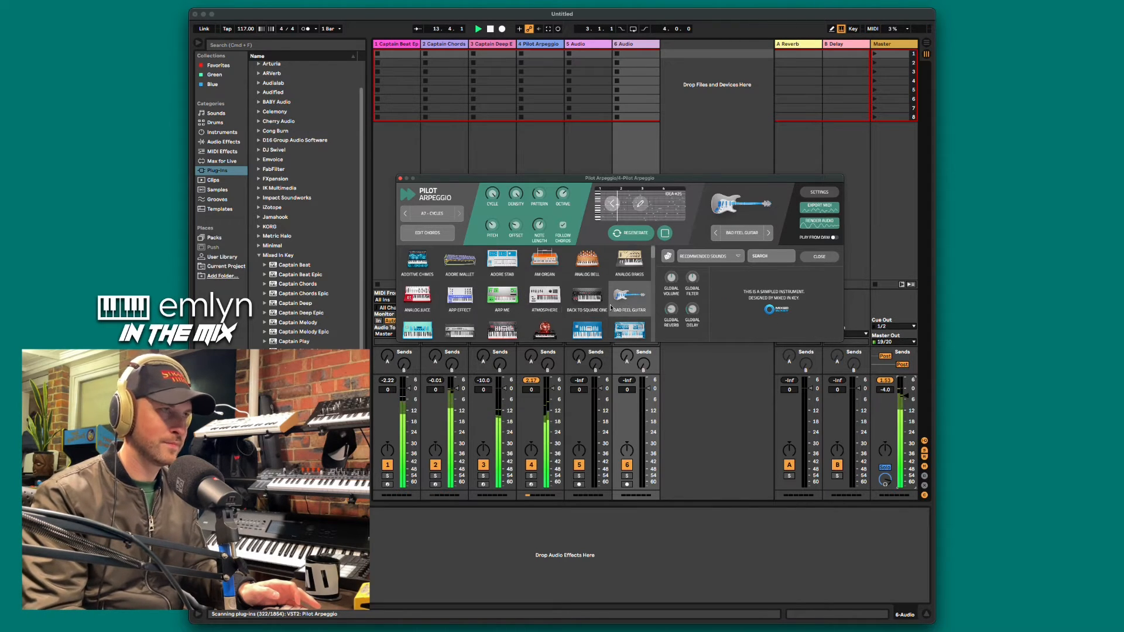
Audition the arpeggio sounds from Be More Mellow through Blue Raspberry, including Big Room Lead and Blue Bell
scroll(527, 304, down, 2)
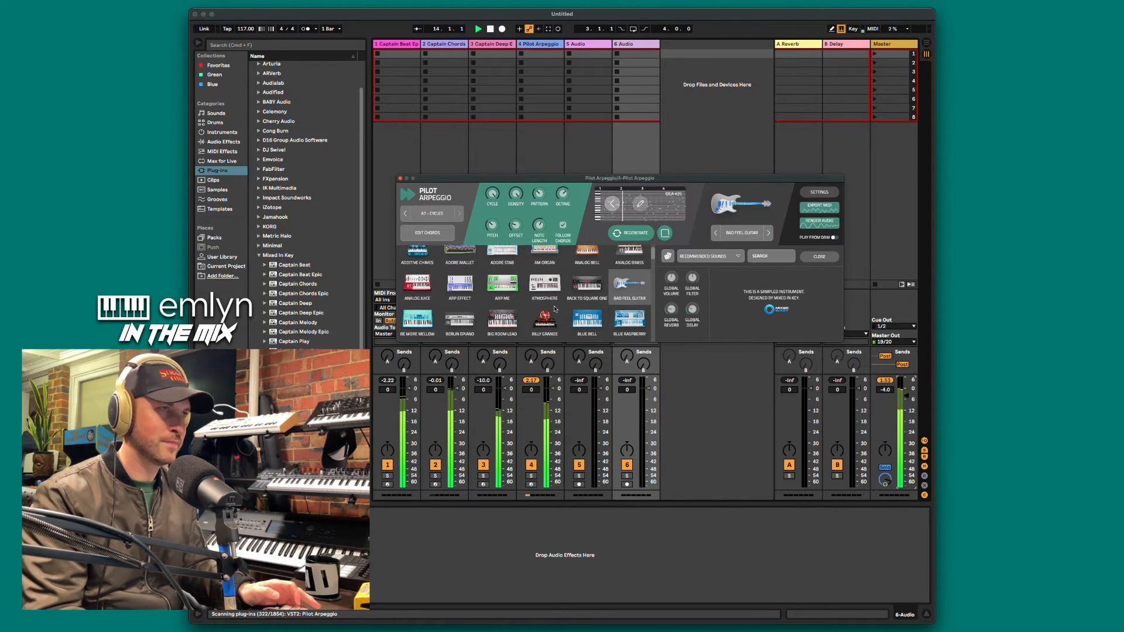
click(423, 310)
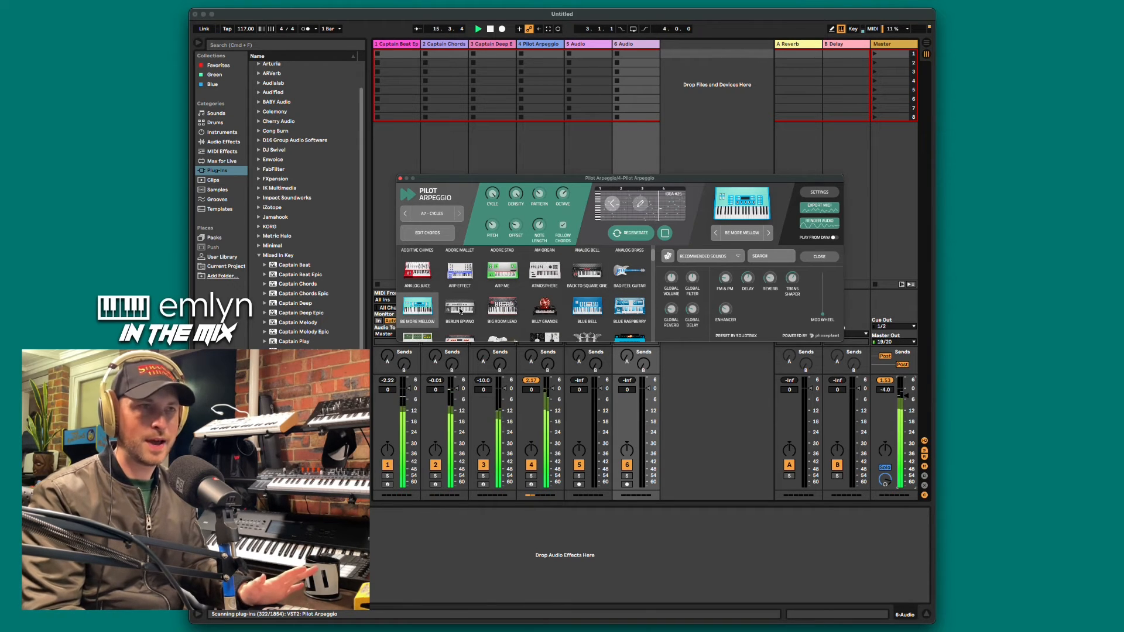
click(460, 311)
click(514, 310)
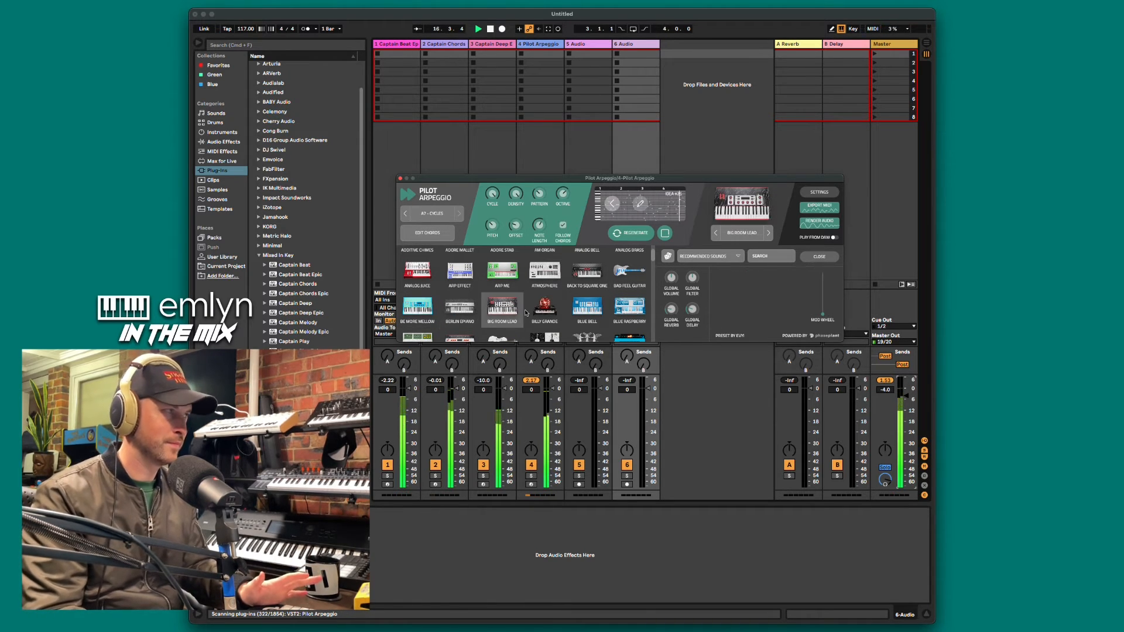
click(546, 310)
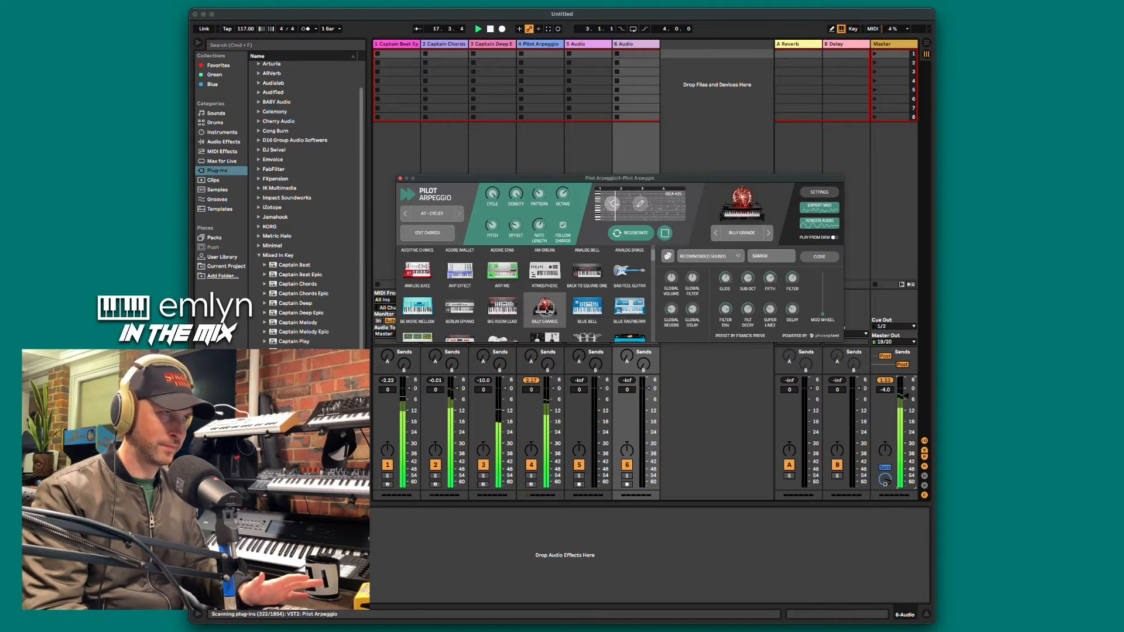
click(587, 305)
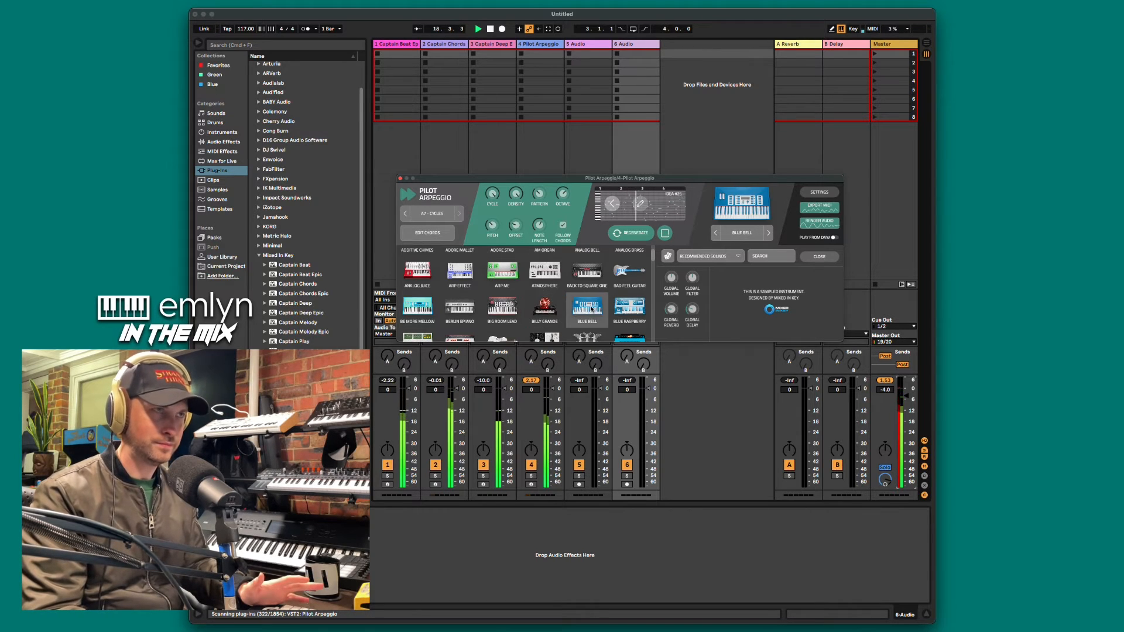
click(629, 305)
Try Brass Blast, Brute Piano, Cello, Chamber Strings, Choir and the sound beside Choir on the playing arpeggio
scroll(604, 310, down, 2)
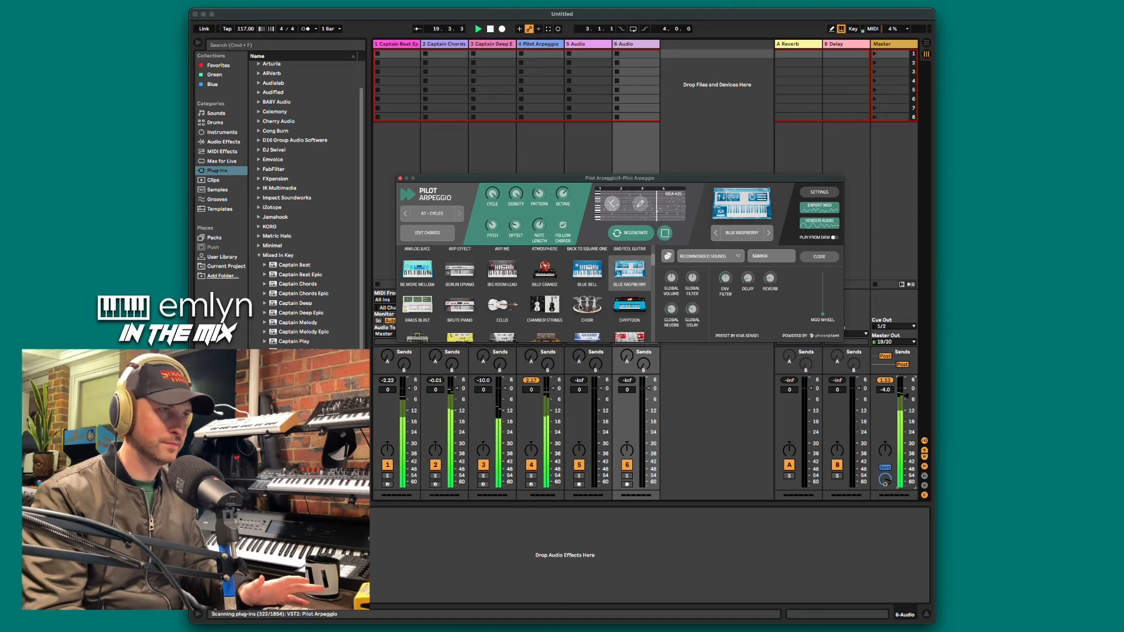
click(421, 308)
click(472, 309)
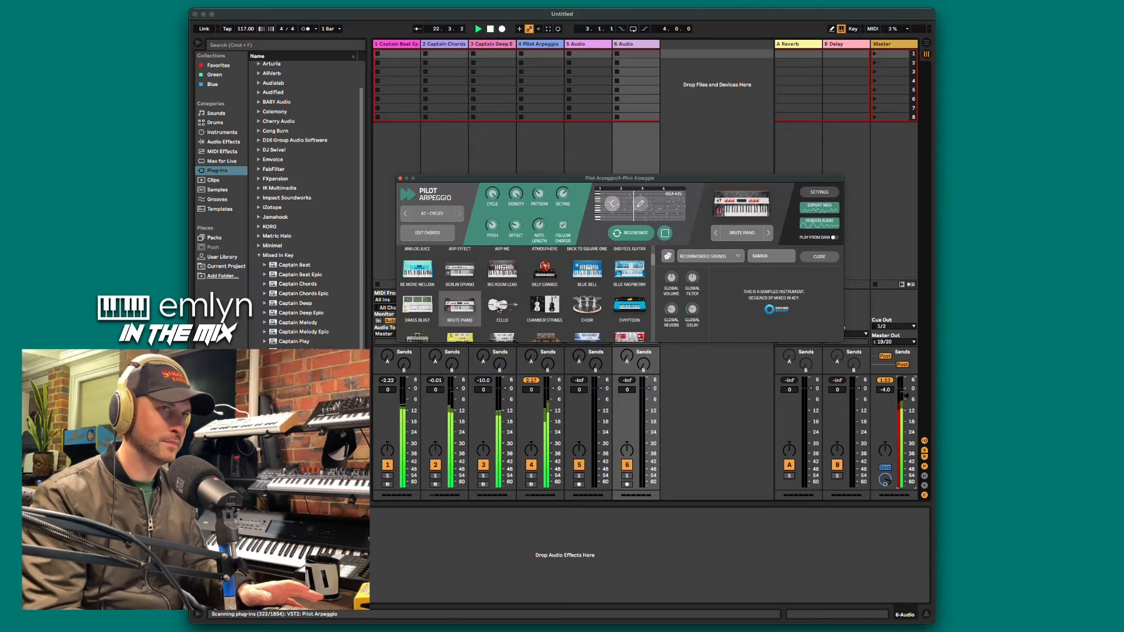
click(500, 309)
click(552, 307)
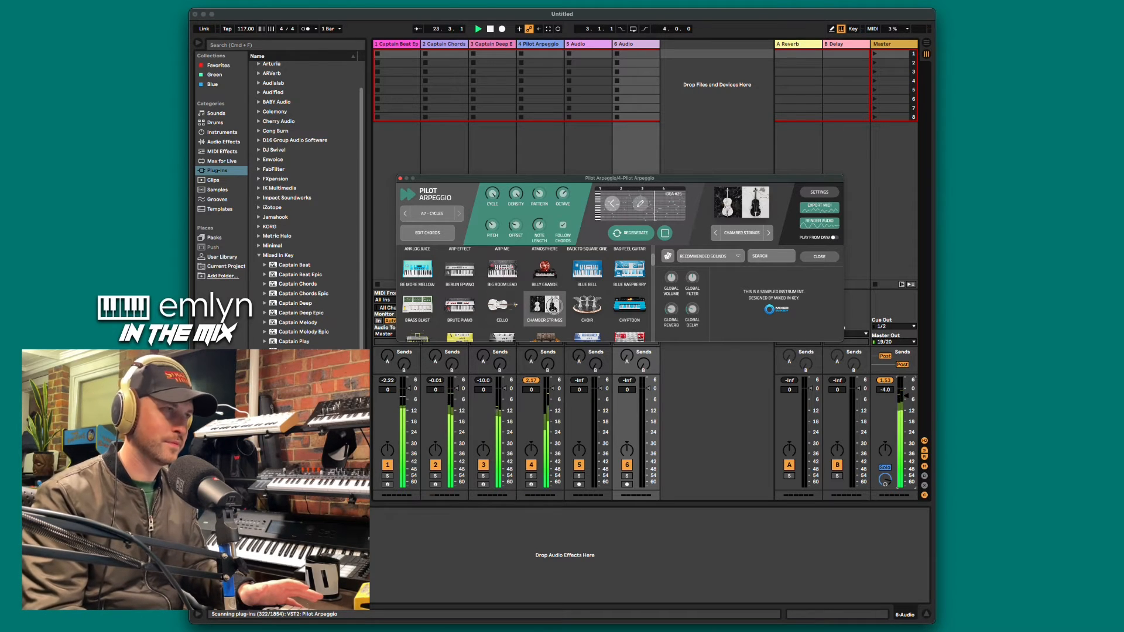
click(591, 307)
click(629, 305)
Audition the arpeggio sounds from Dance Organ back to Classic Drawbars, including Cotton Candies, Coin Pluck and Classic Supersaw
scroll(629, 303, down, 2)
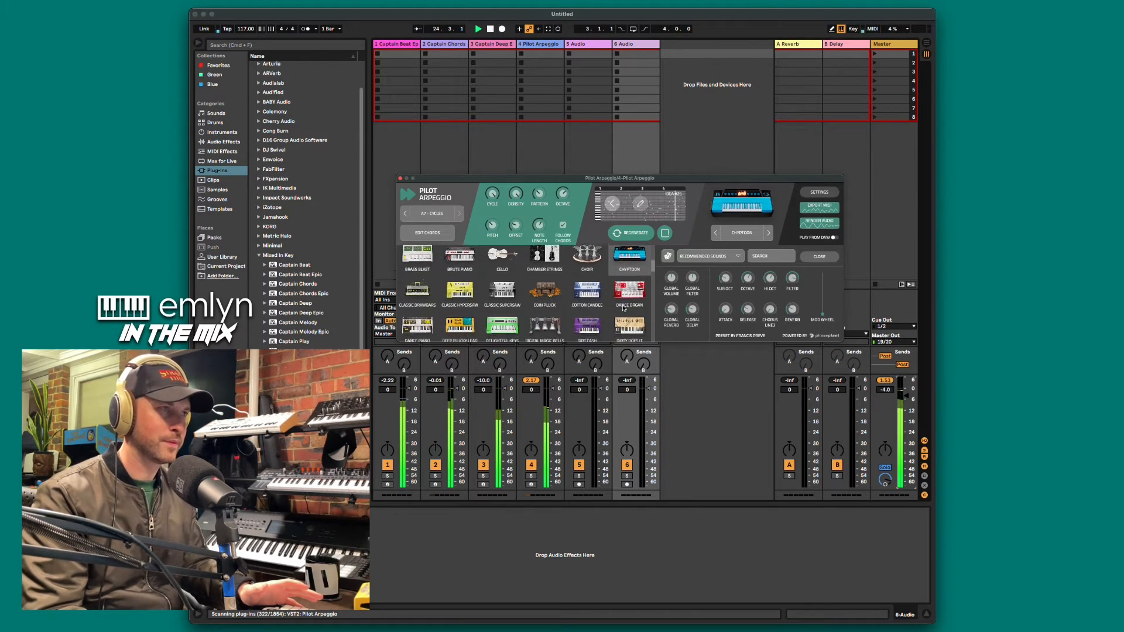
click(630, 299)
click(590, 289)
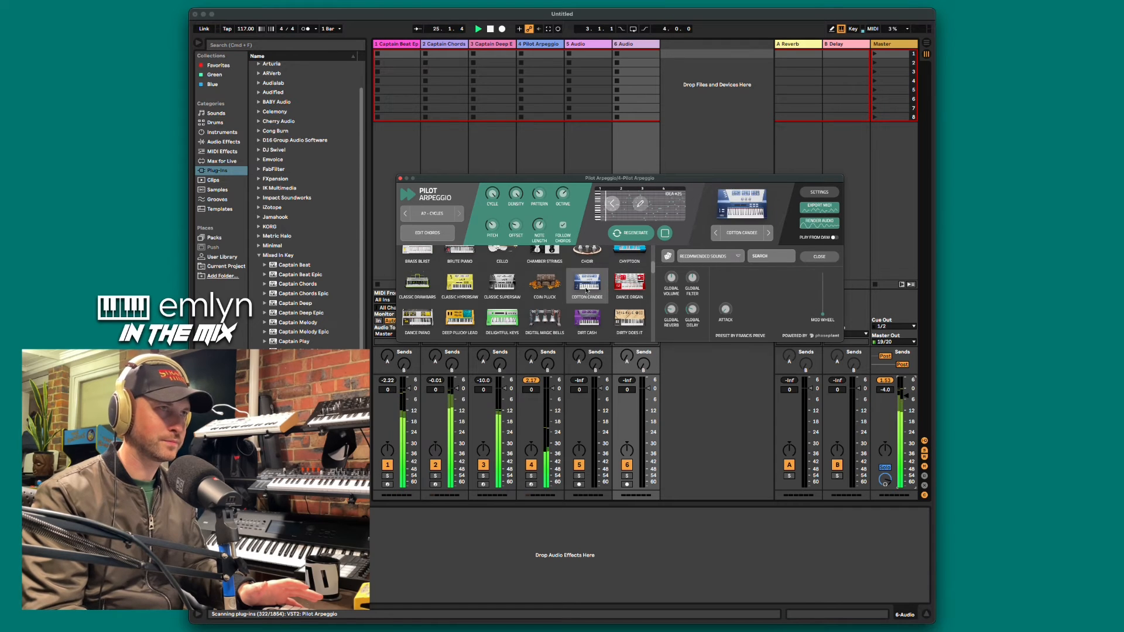
click(542, 287)
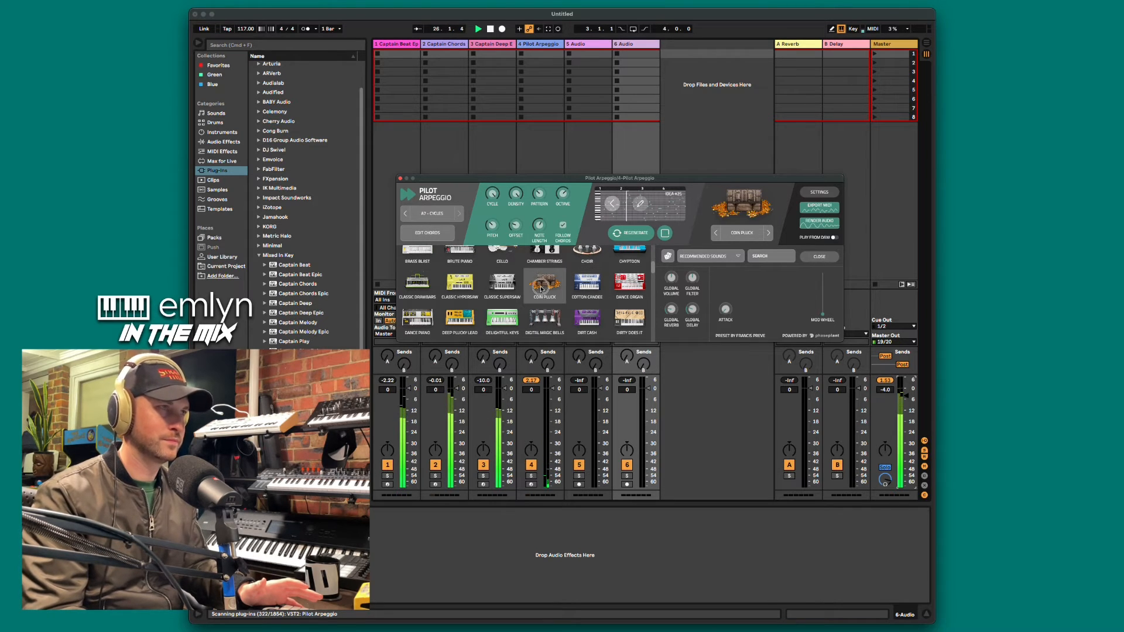
click(498, 287)
click(461, 286)
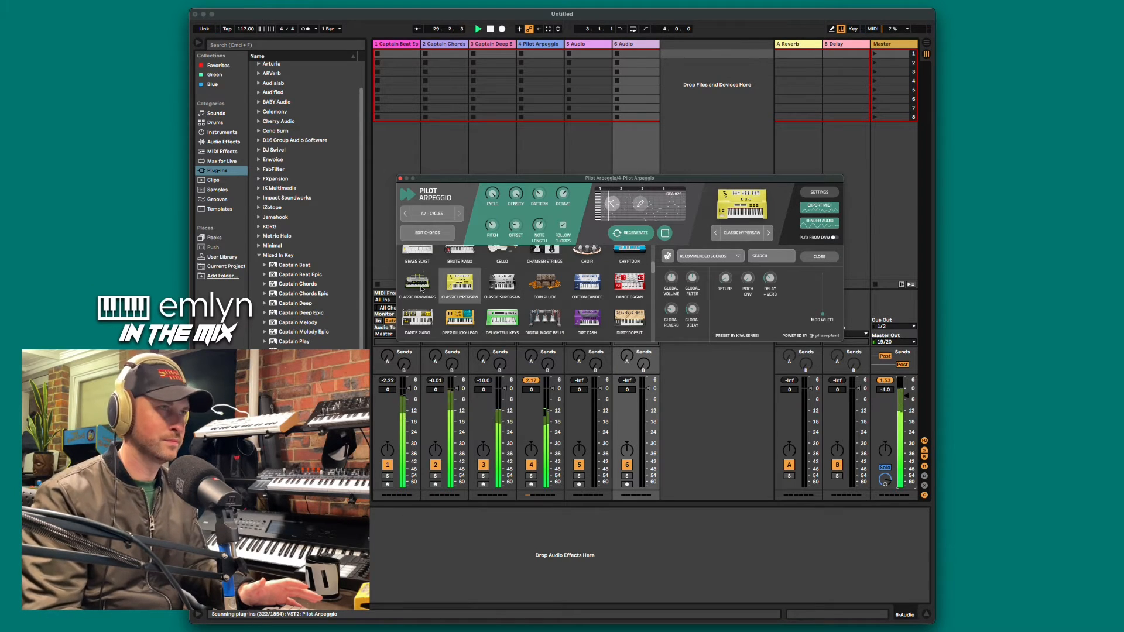
click(422, 287)
Compare the sound beside Choir with Blue Raspberry, leaving Blue Raspberry as the arpeggio's instrument
scroll(526, 290, up, 1)
click(634, 289)
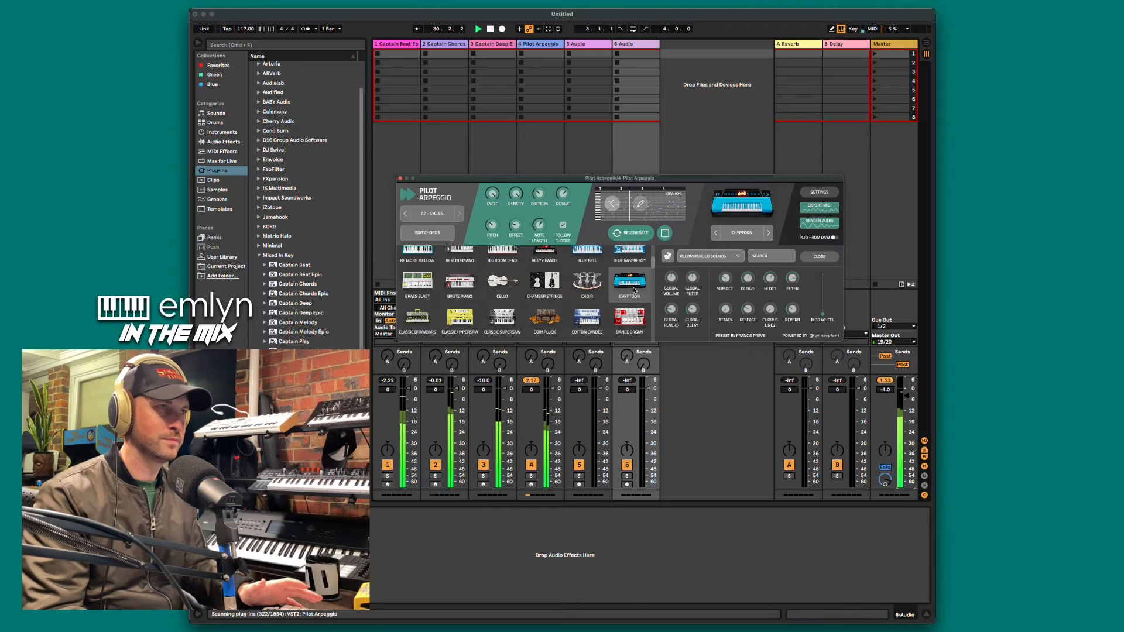
scroll(634, 289, up, 1)
click(632, 285)
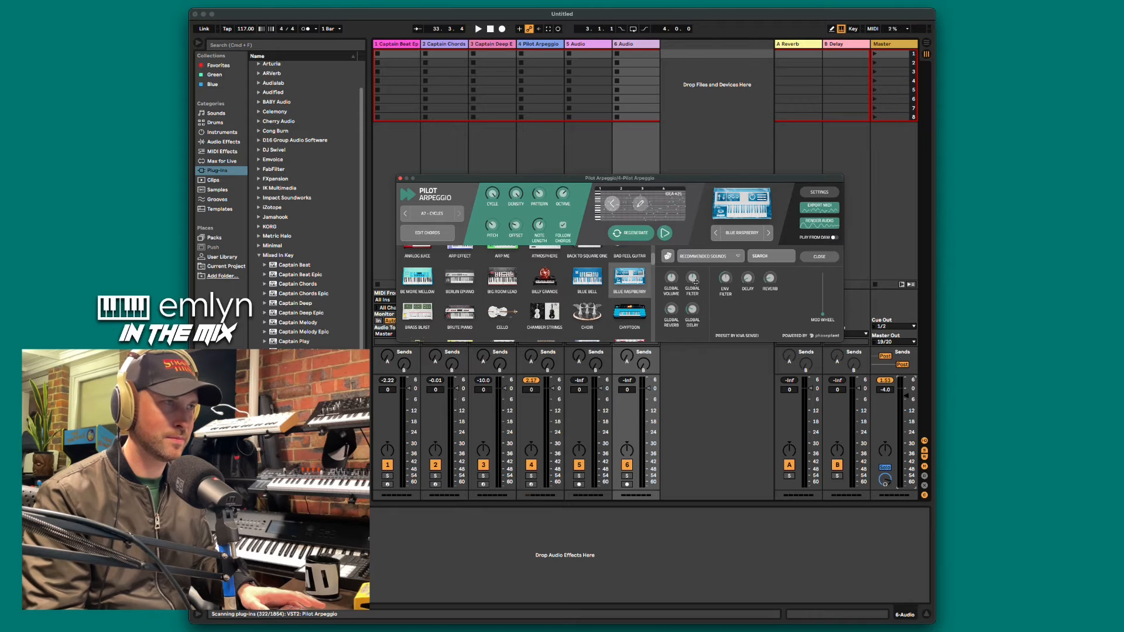
Adjust the Global Reverb, using the Hall type, and the Global Delay of Blue Raspberry while the track plays
key(space)
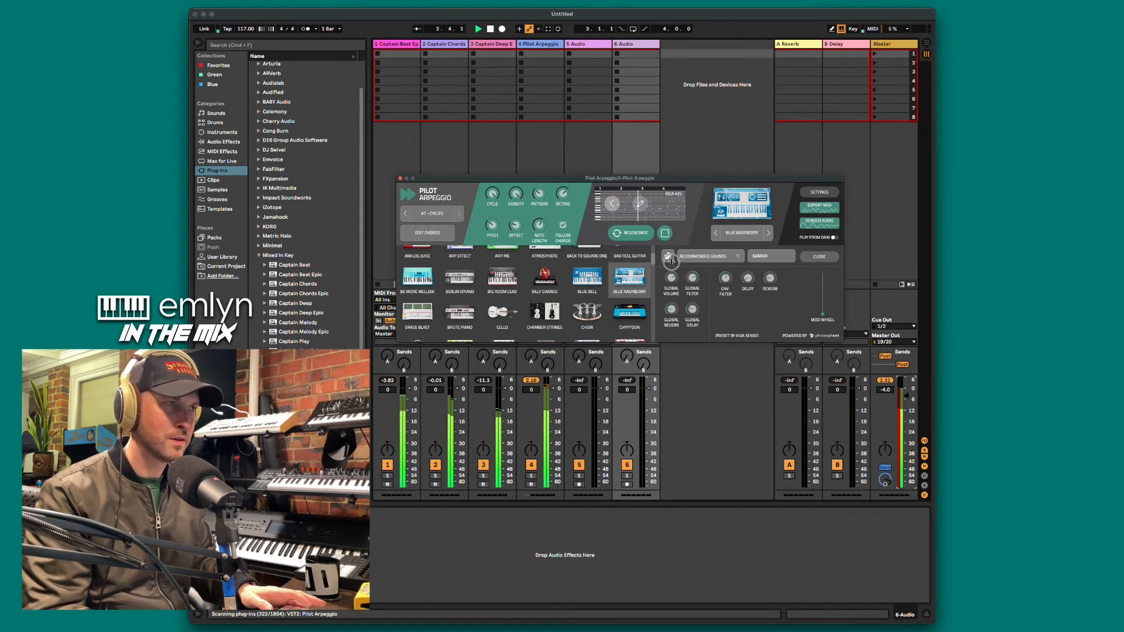
click(672, 310)
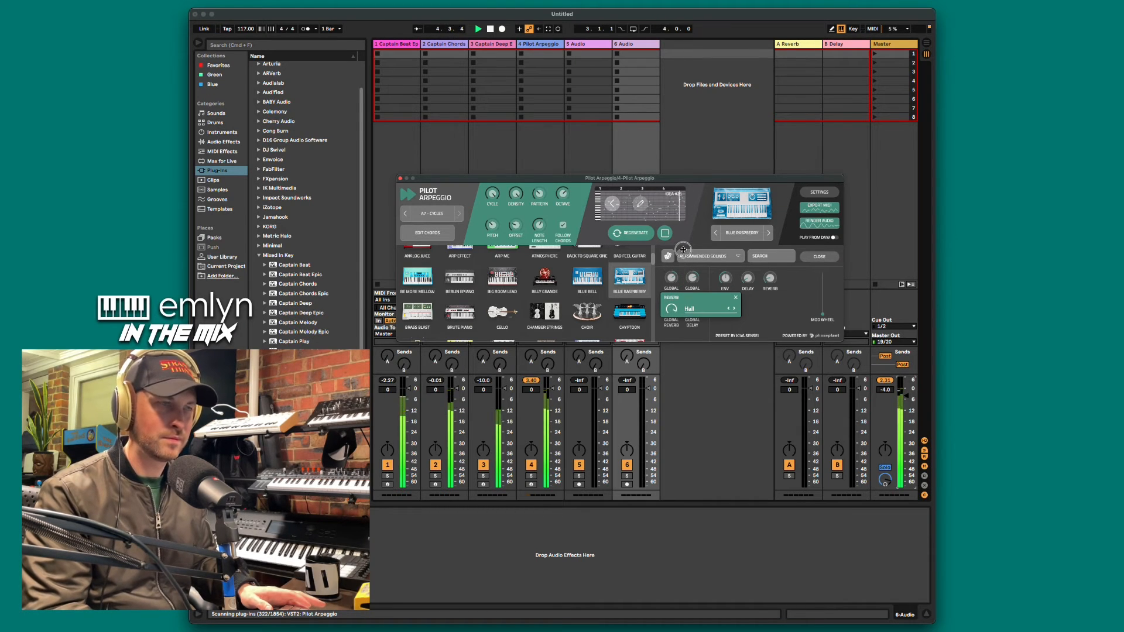
drag(683, 250, 679, 304)
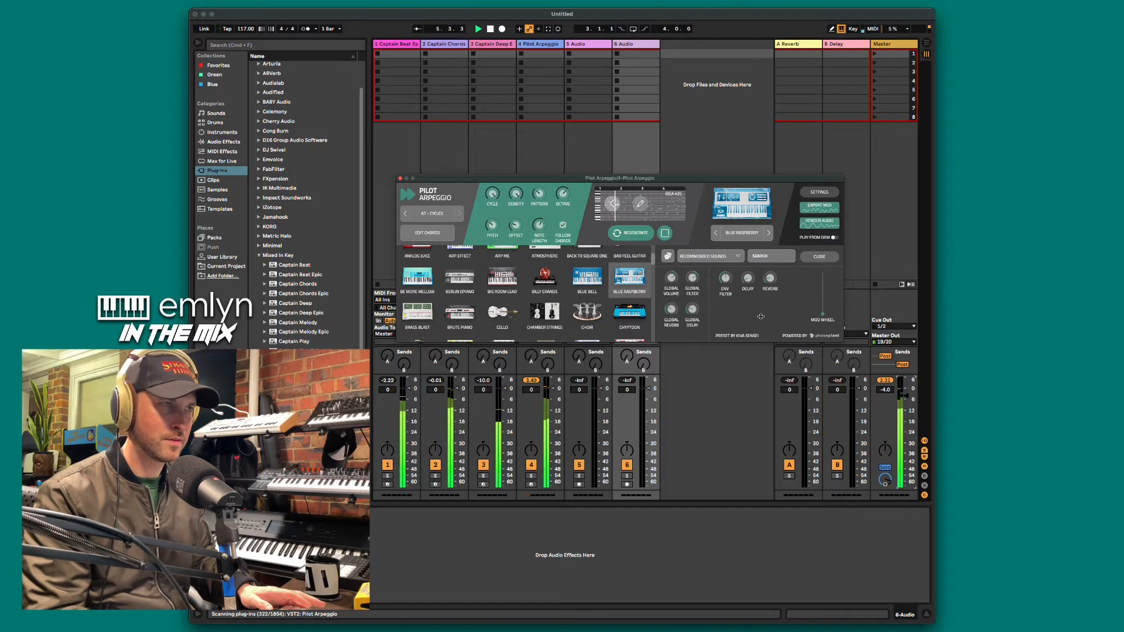
click(692, 311)
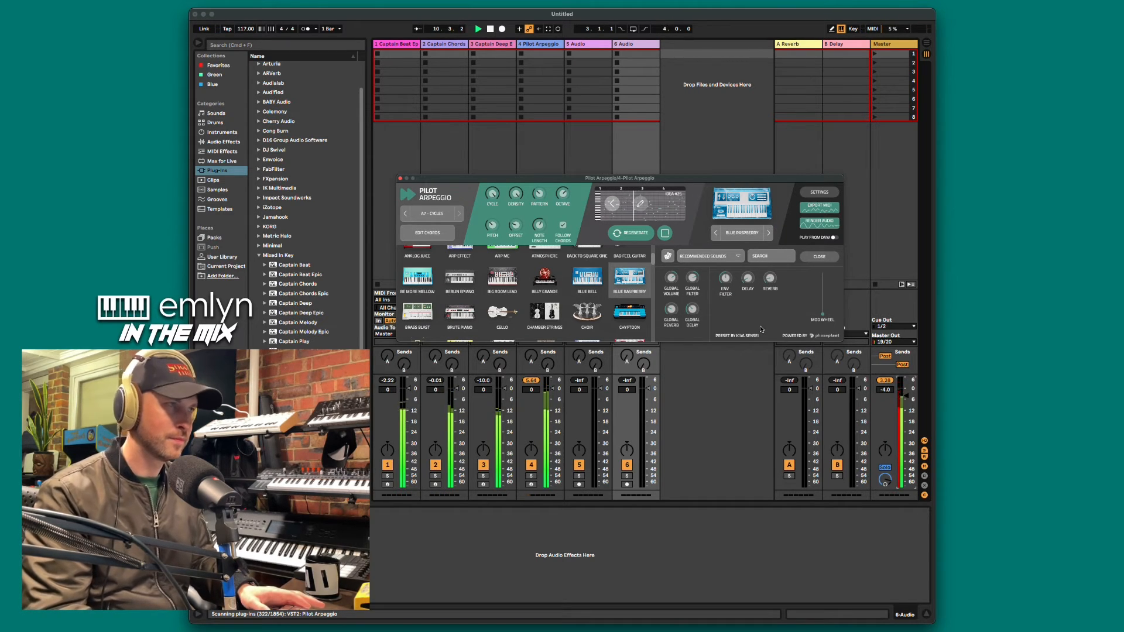
key(space)
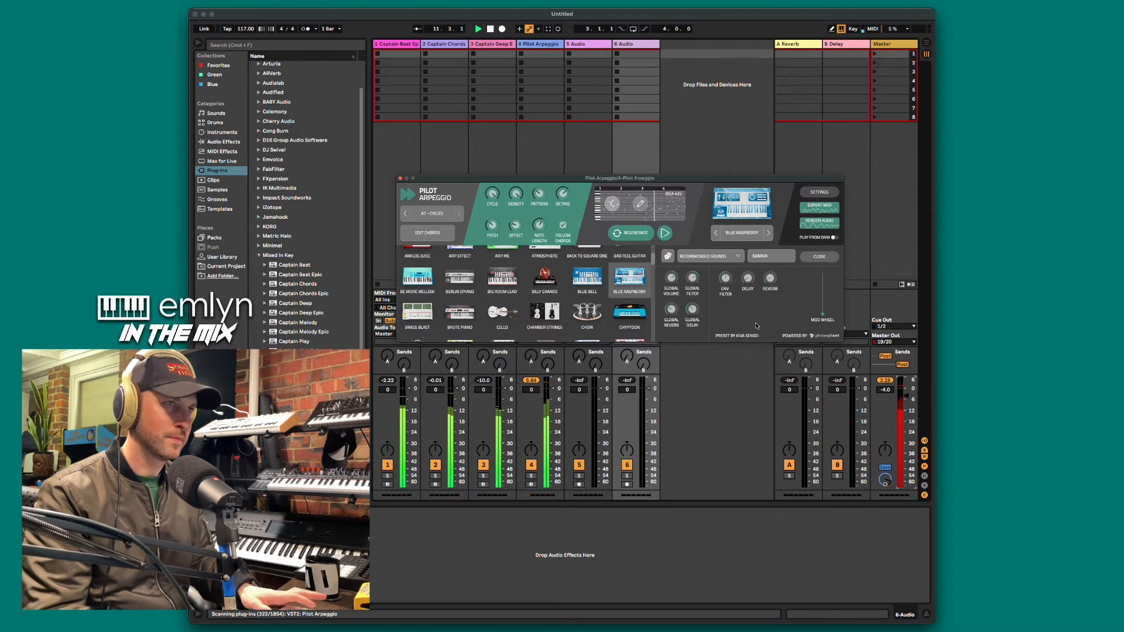
Enable Play from DAW so Pilot Arpeggio plays MIDI like a VST instrument
click(834, 237)
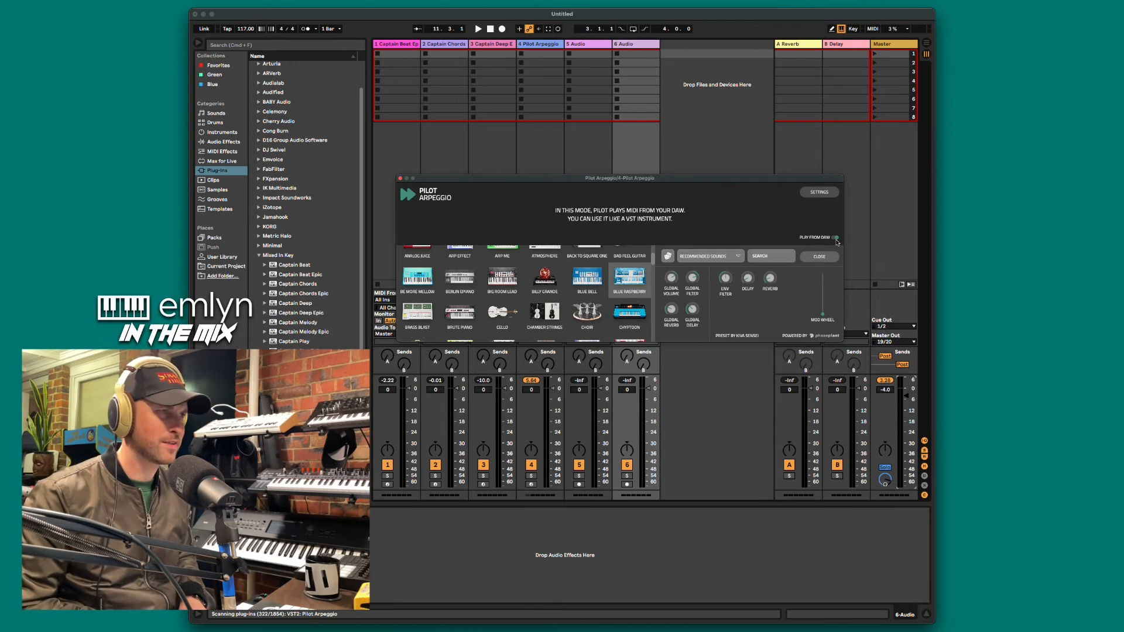
Arm the Pilot Arpeggio track for MIDI playing, switch Play from DAW off, and close the plug-in window
click(532, 485)
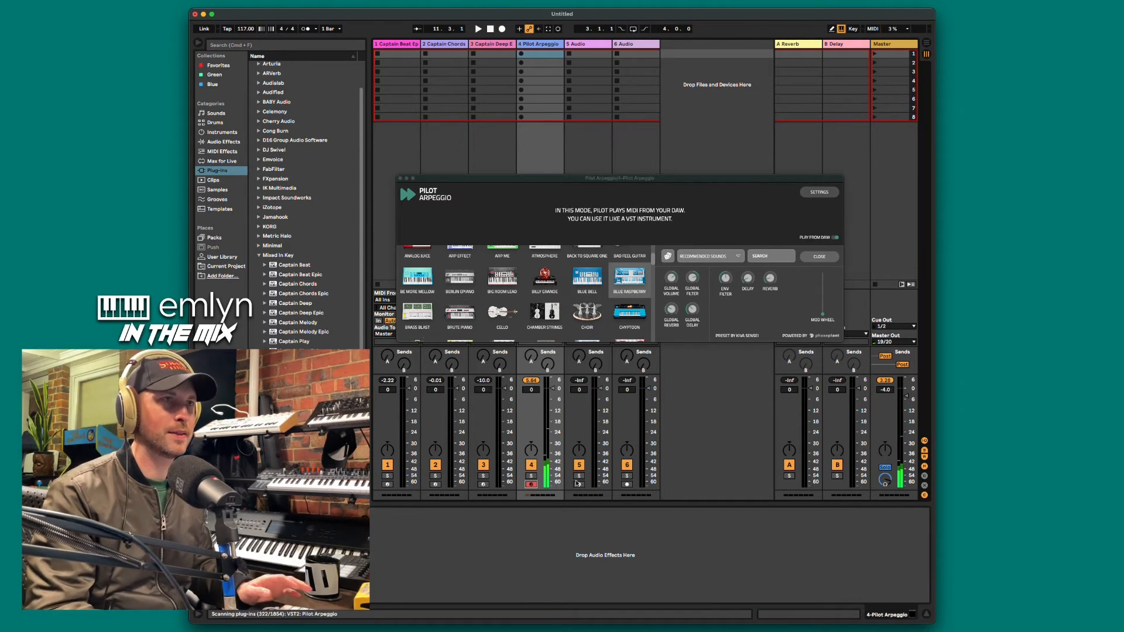
click(836, 237)
key(space)
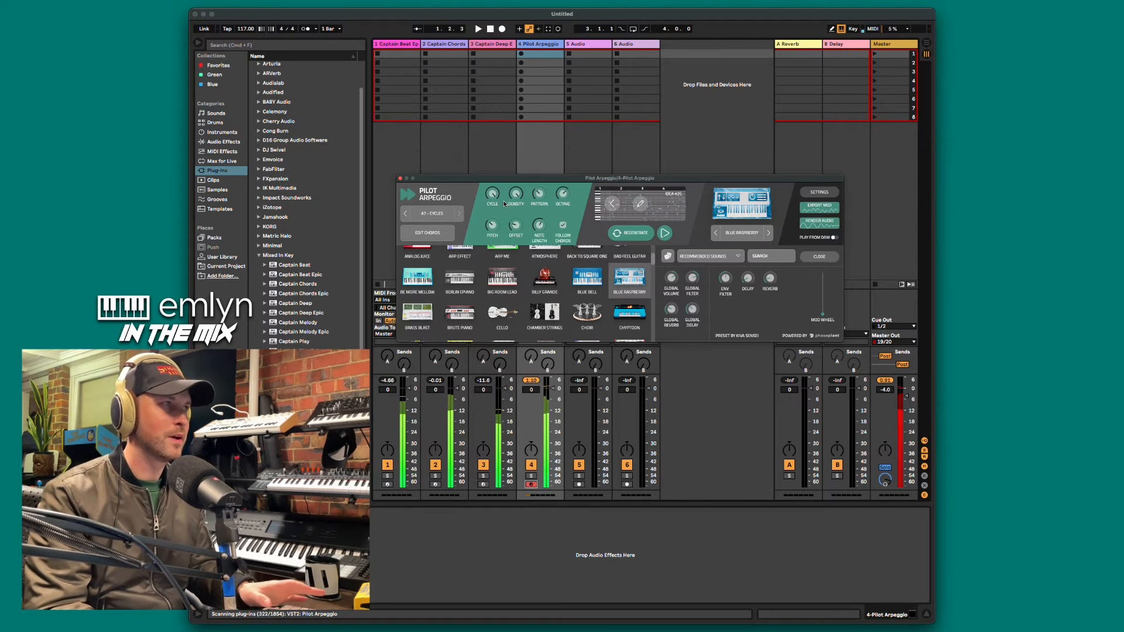
click(400, 178)
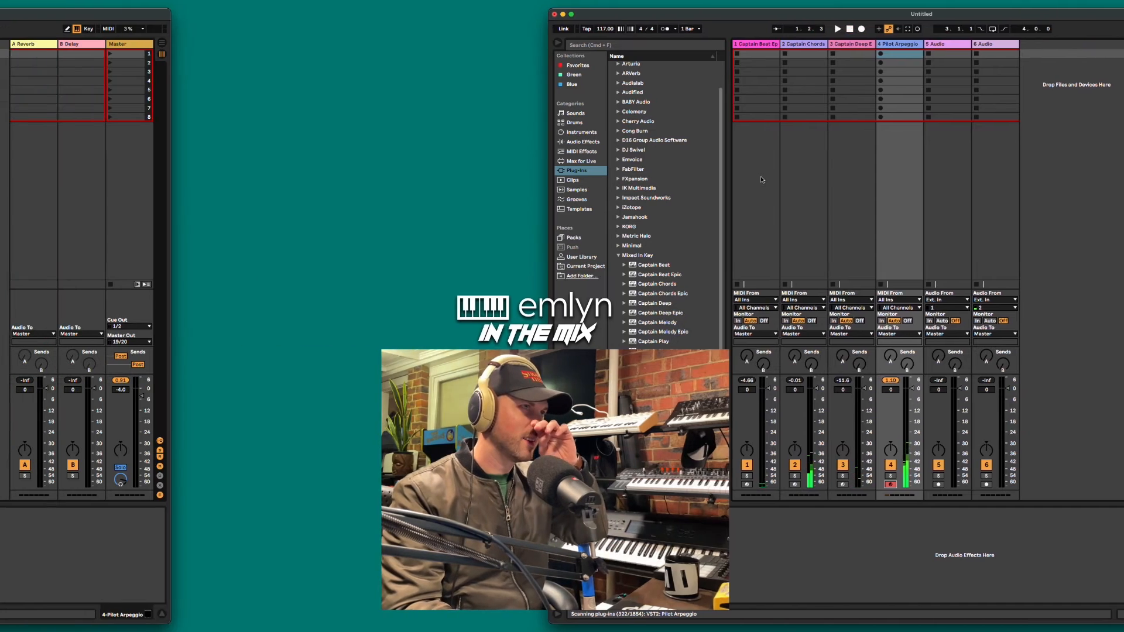
Add a MIDI track beside Pilot Arpeggio, load Pilot Melody on it, and mute the arpeggio track
key(super+shift+t)
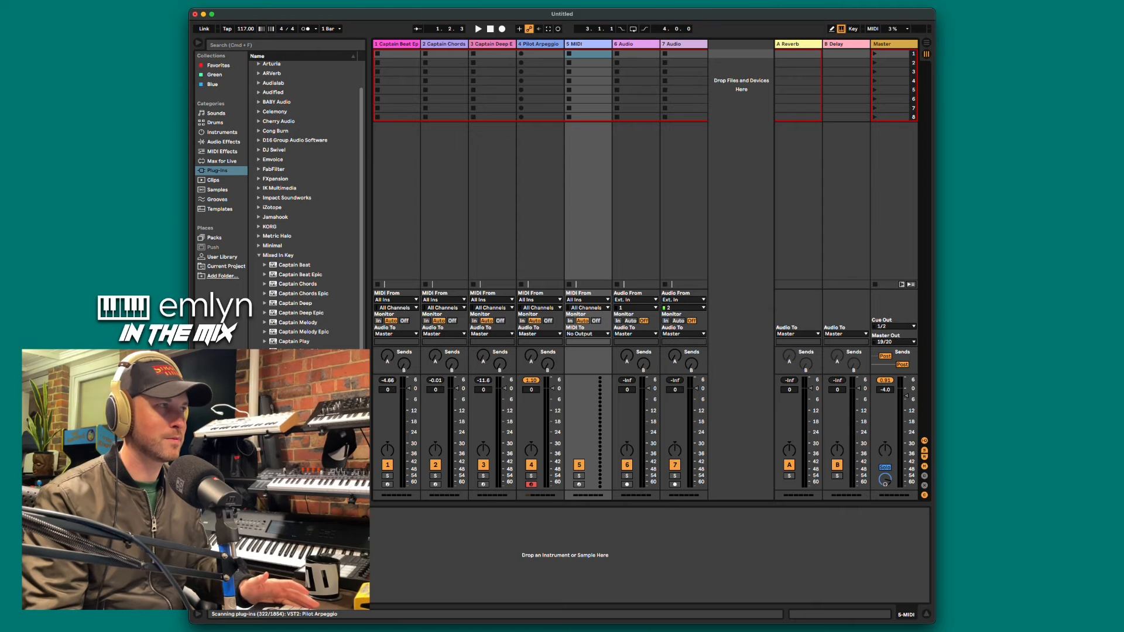
click(531, 465)
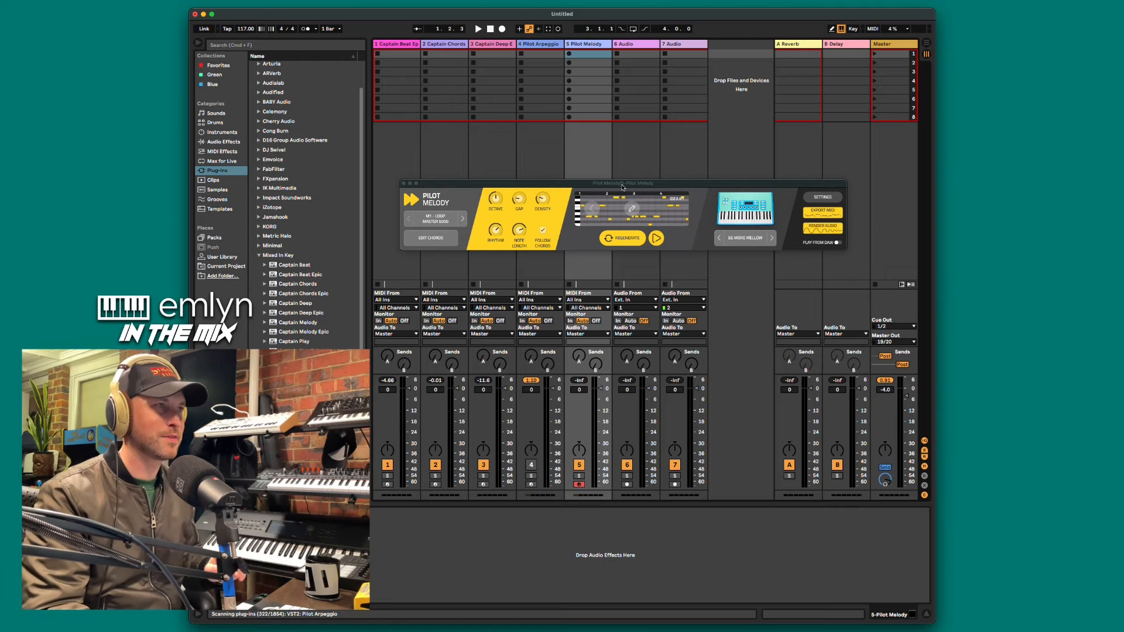
drag(628, 186, 632, 211)
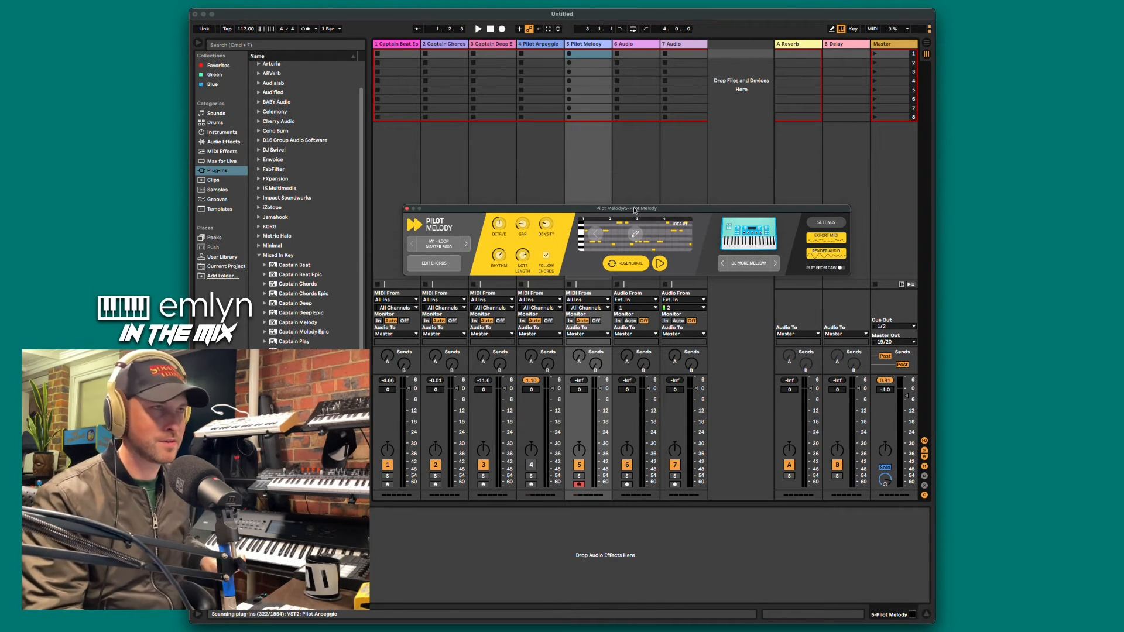
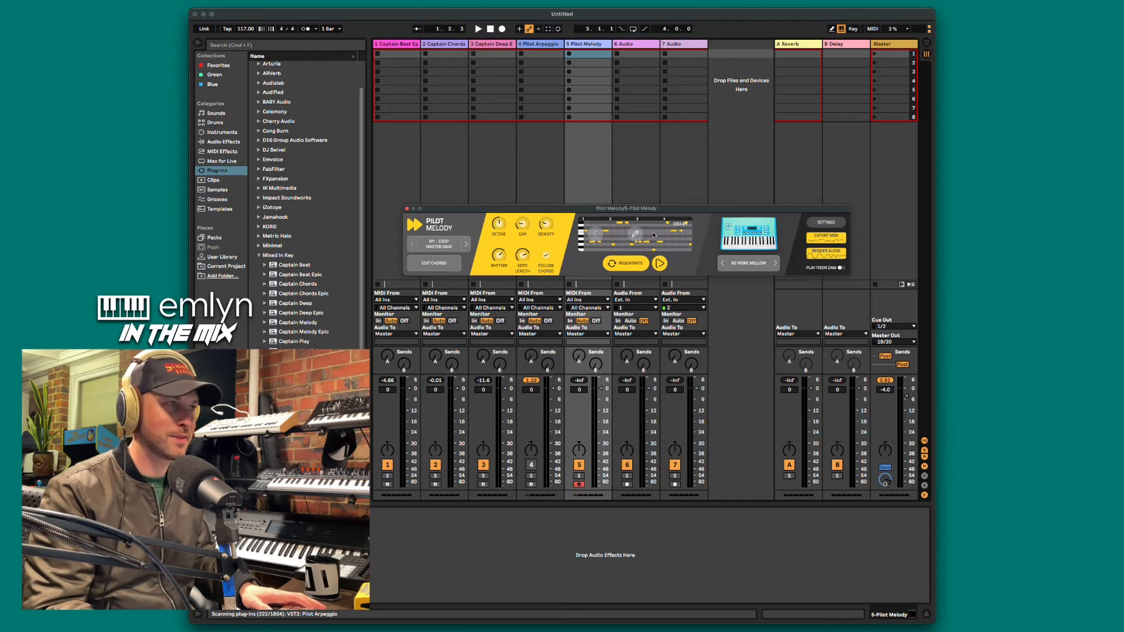
Play the M1 Loop Master 5000 melody and export its MIDI to the Pilot Melody track's first clip slot
click(661, 263)
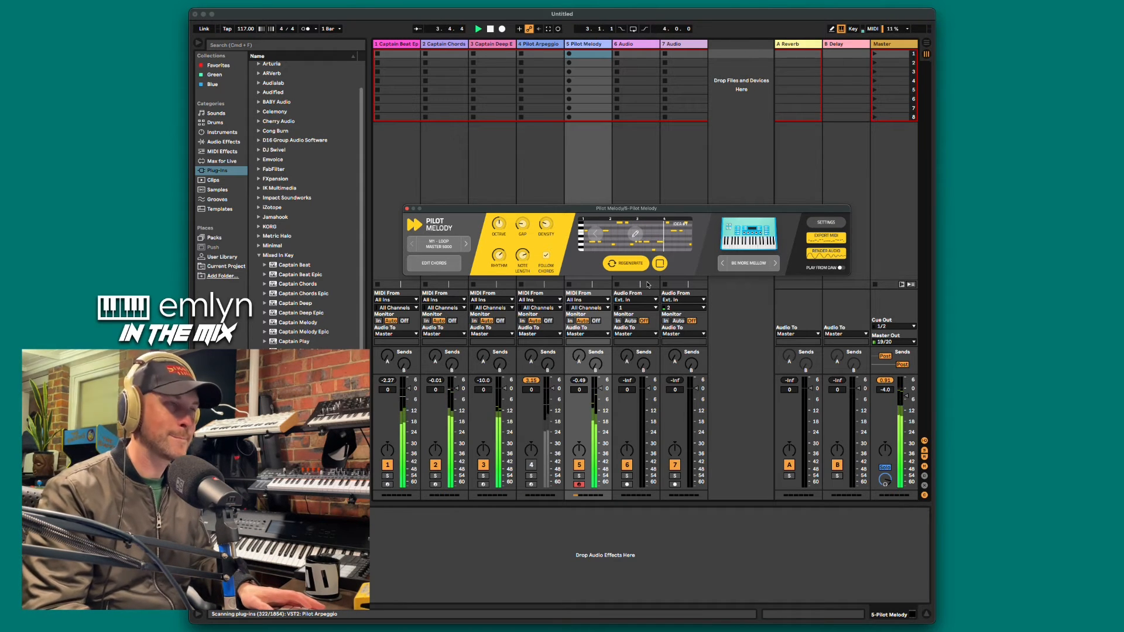
click(444, 247)
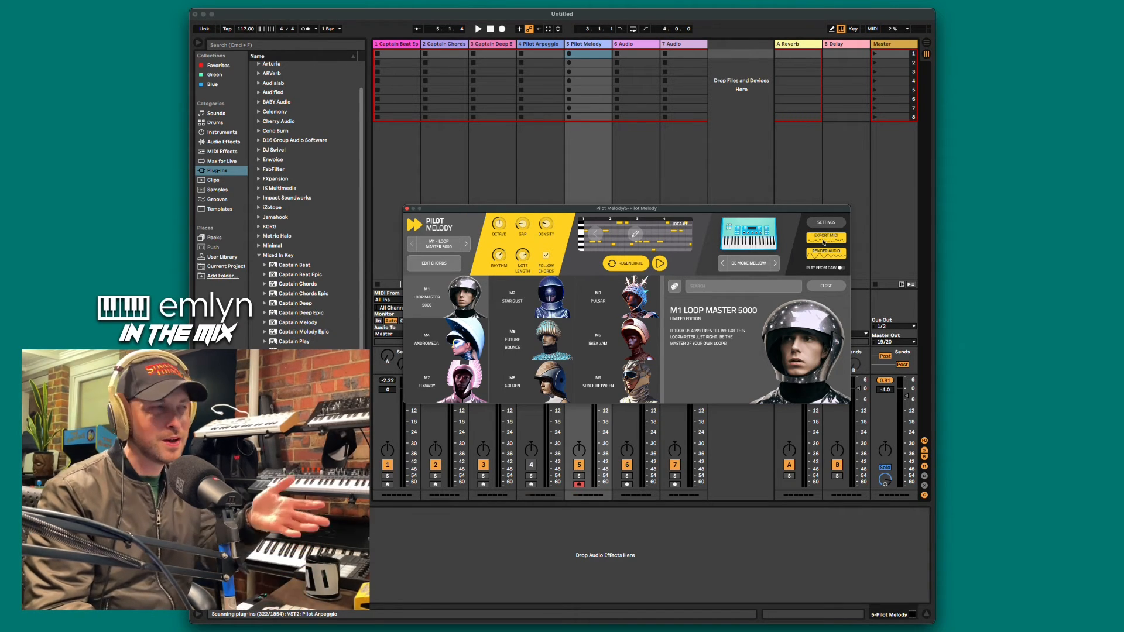
drag(826, 236, 591, 54)
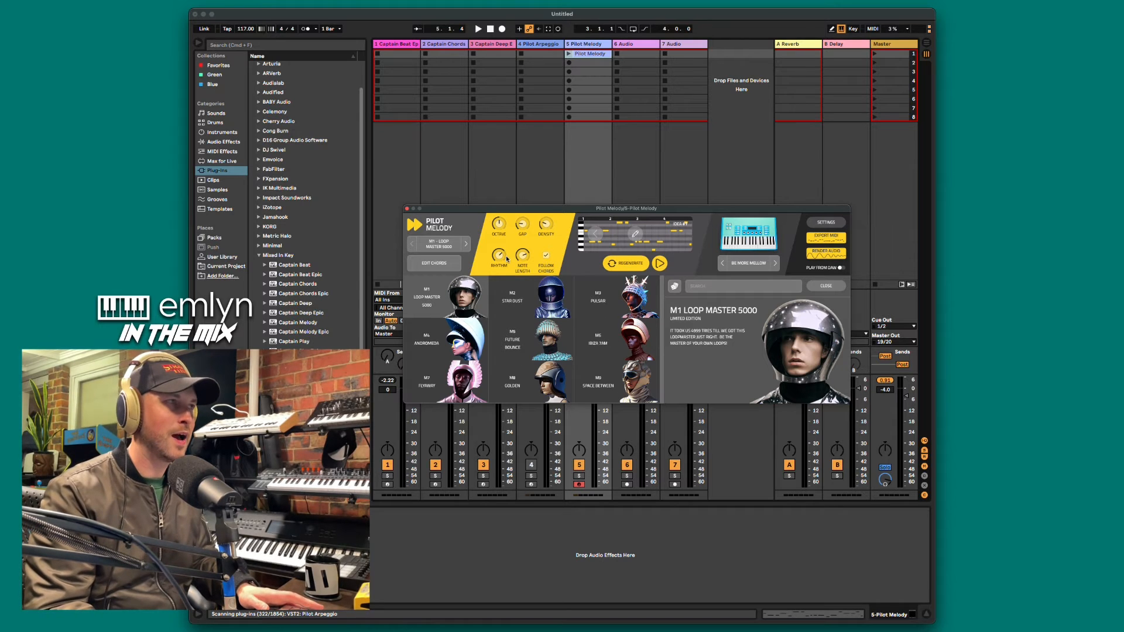
Audition the Pilot Melody presets from M2 Star Dust through M9 Space Between in order while the track plays
drag(468, 208, 476, 193)
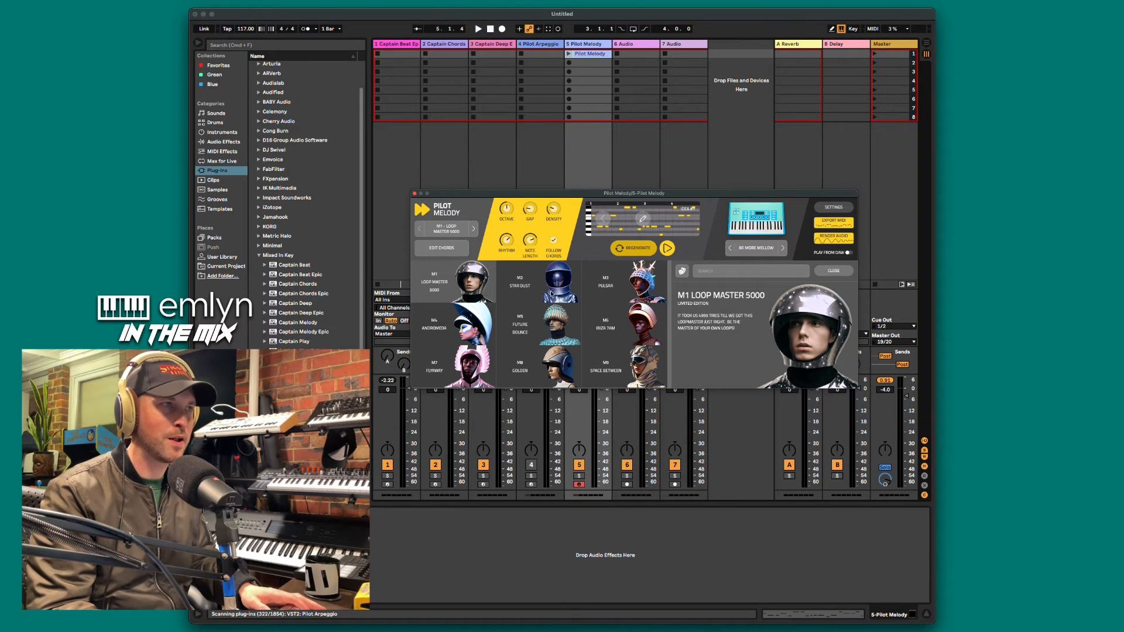
click(538, 296)
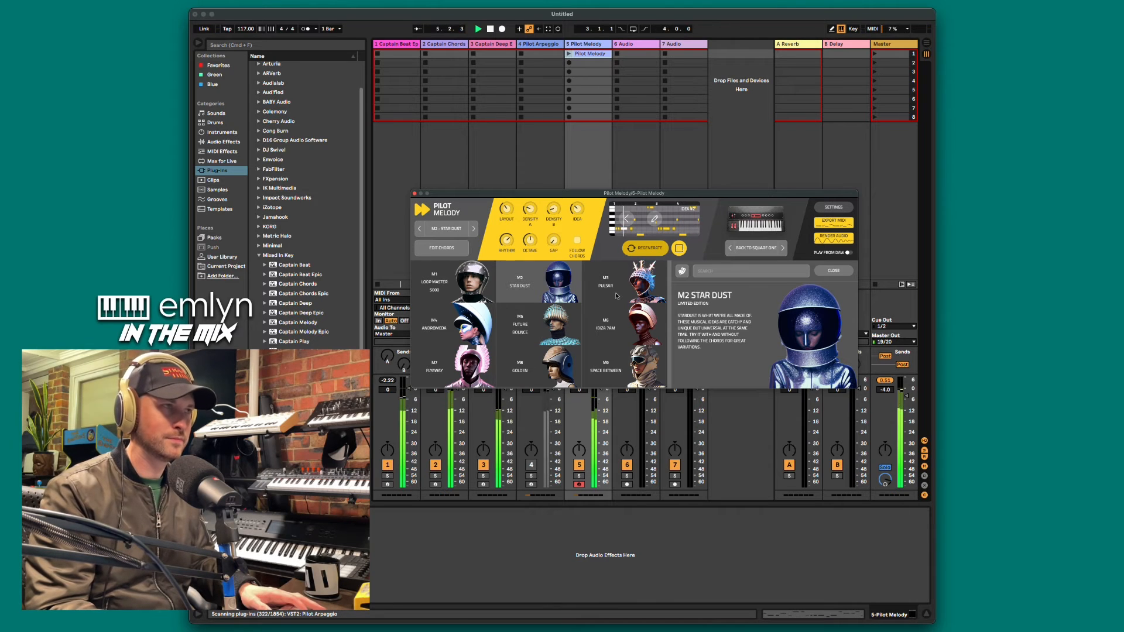
click(616, 296)
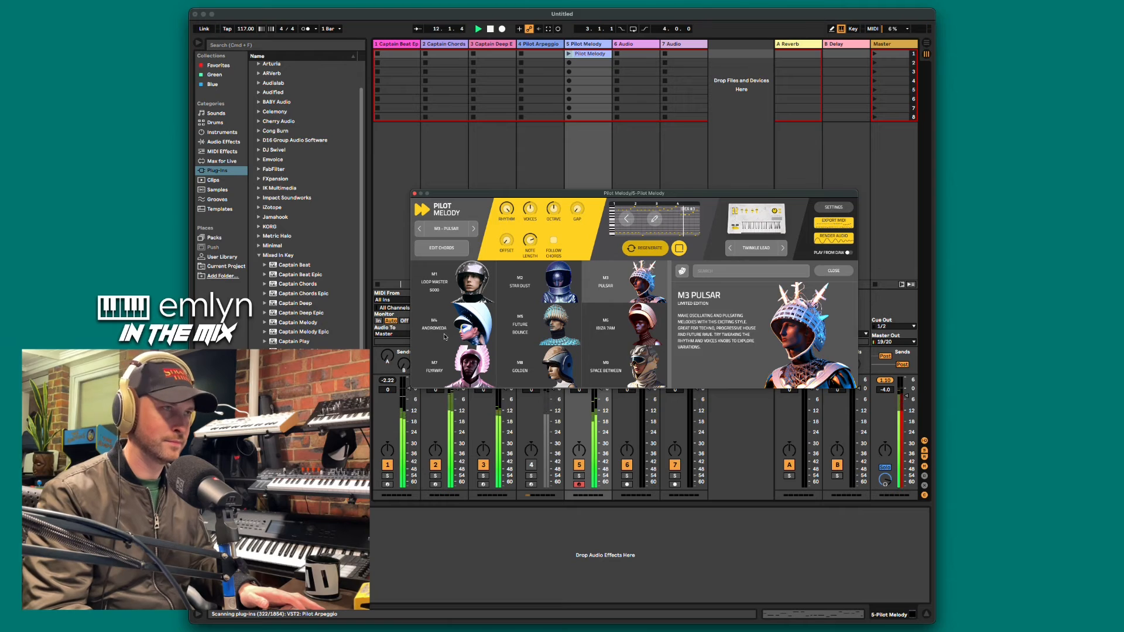
click(444, 336)
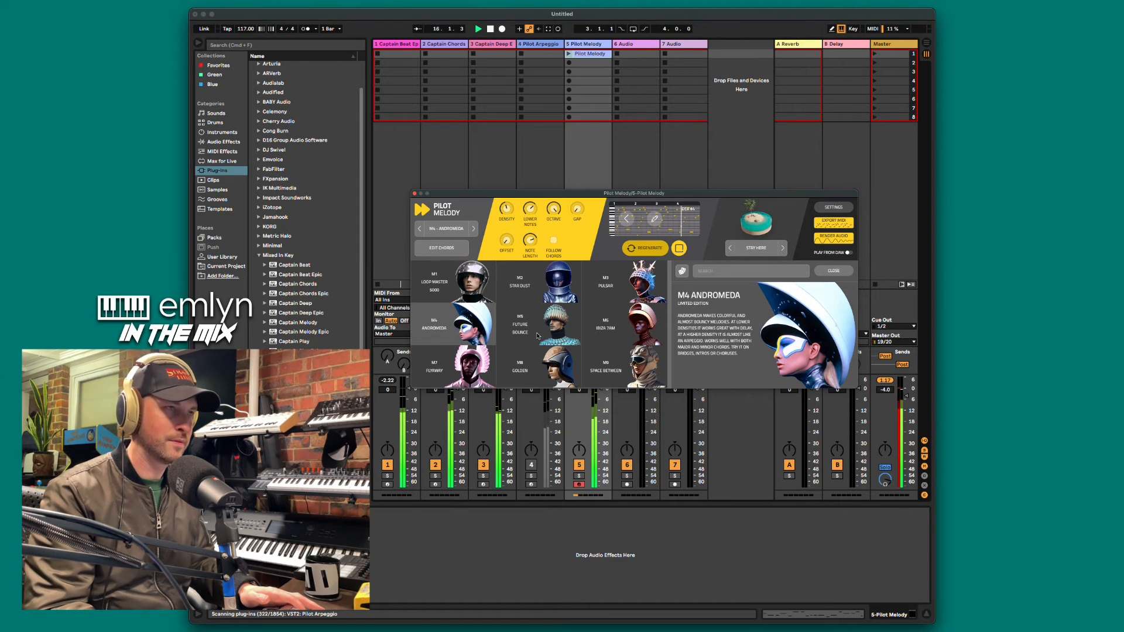
click(540, 335)
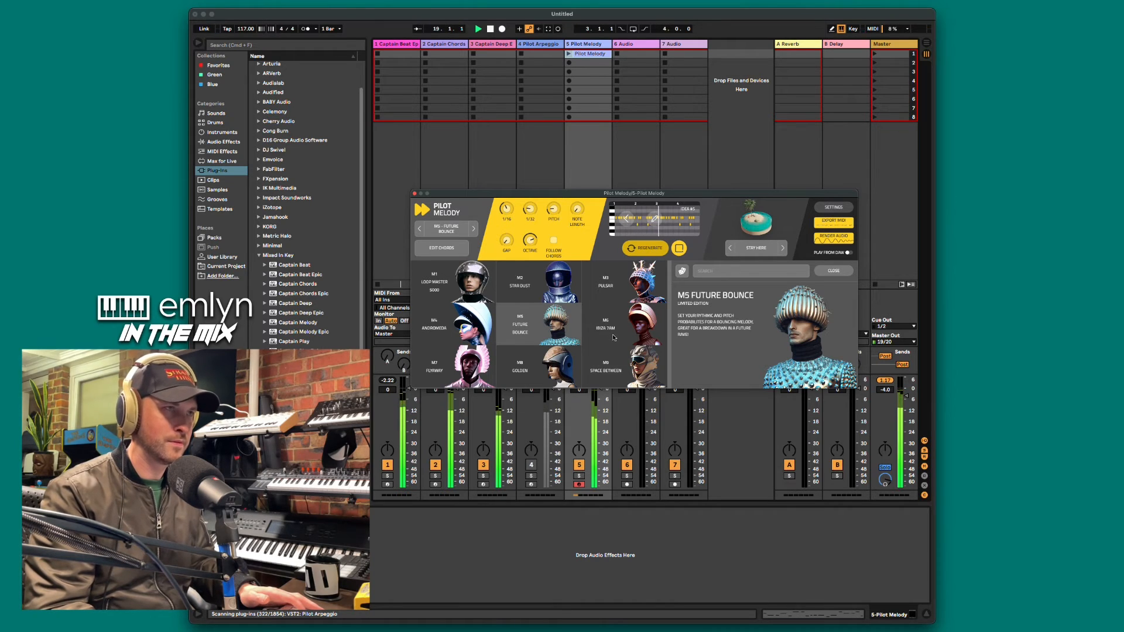
click(614, 337)
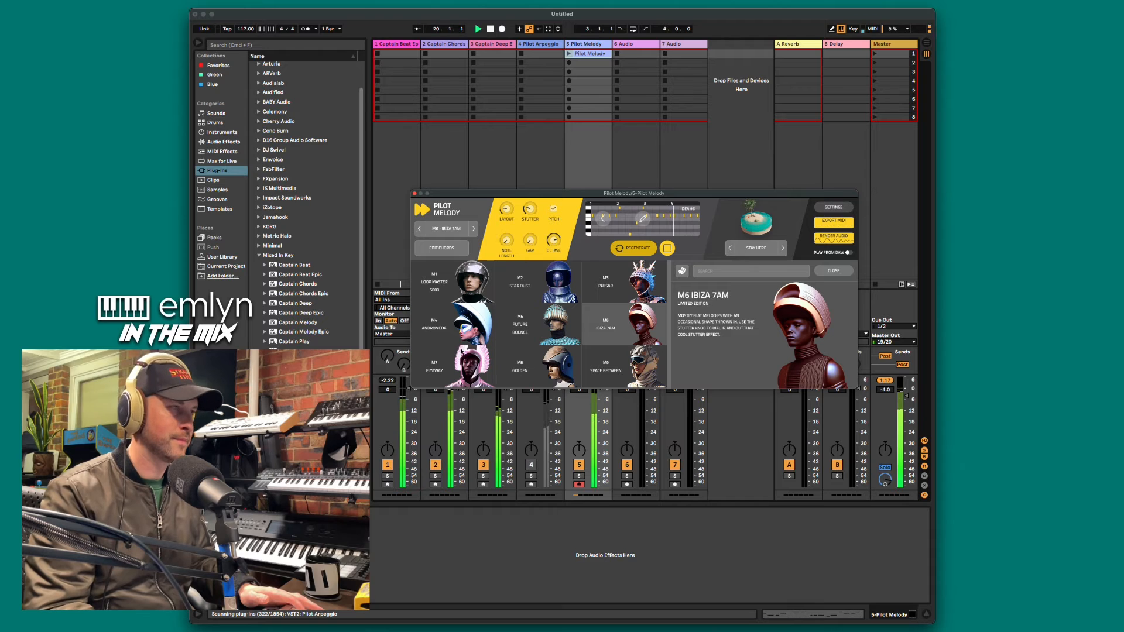
click(442, 358)
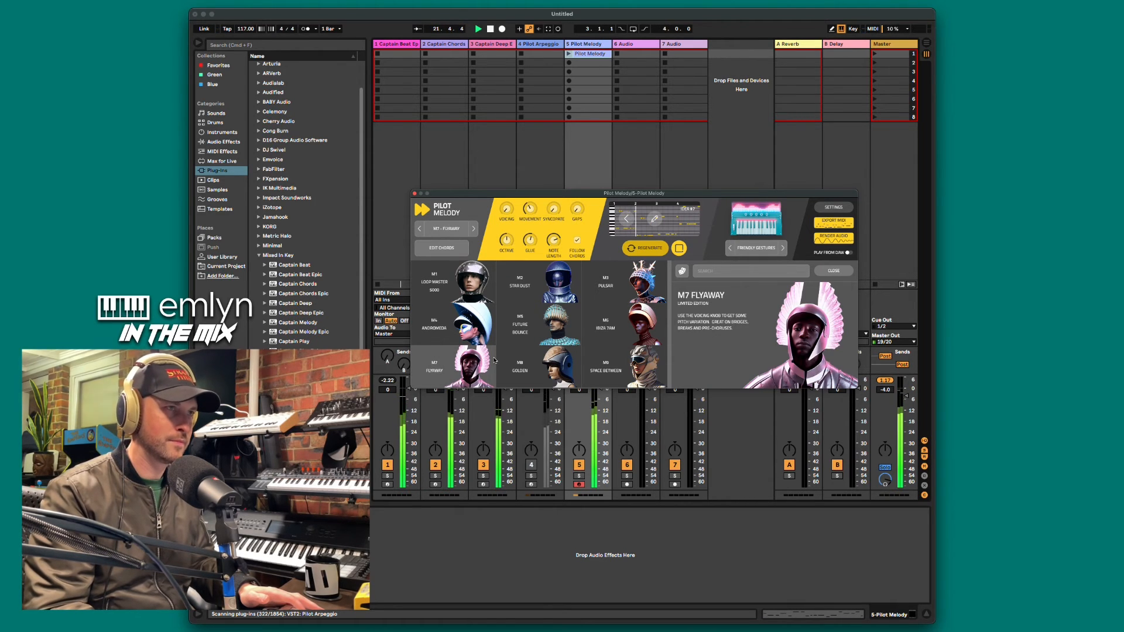
click(532, 365)
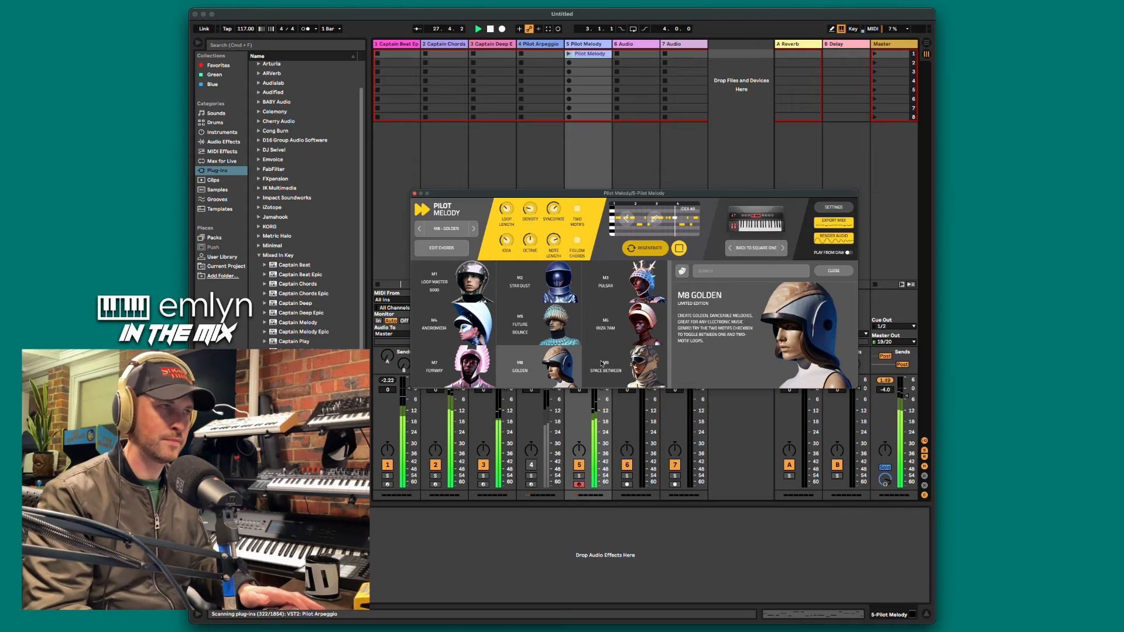
click(604, 363)
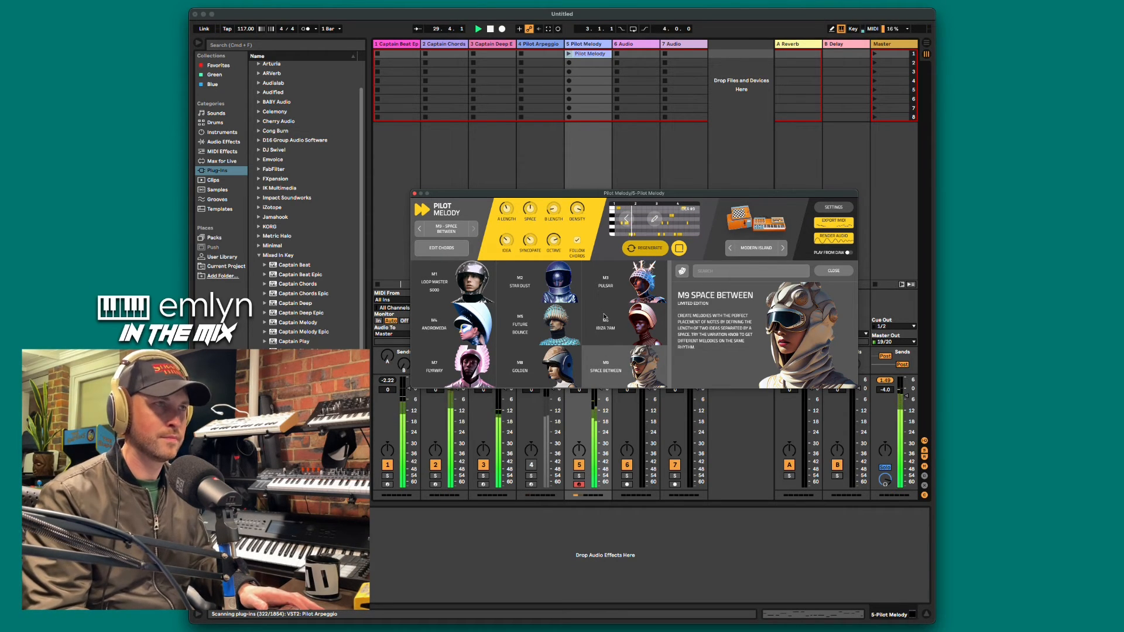
Choose the M3 Pulsar melody preset with the sound after Twinkle Lead, and adjust its Voices and Octave during playback
click(614, 287)
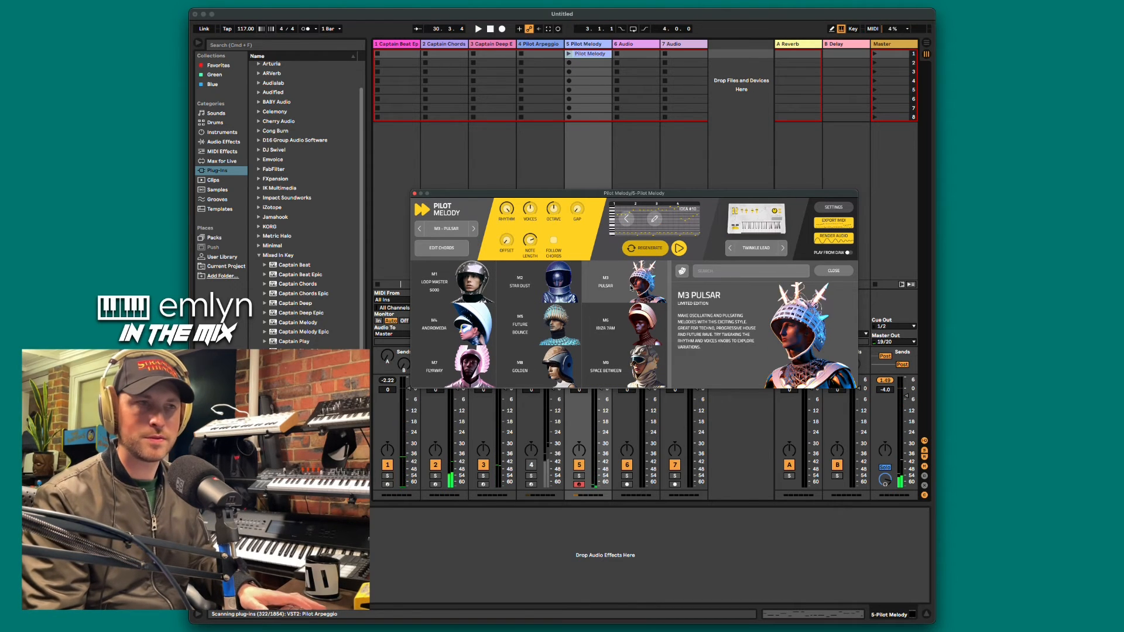
key(space)
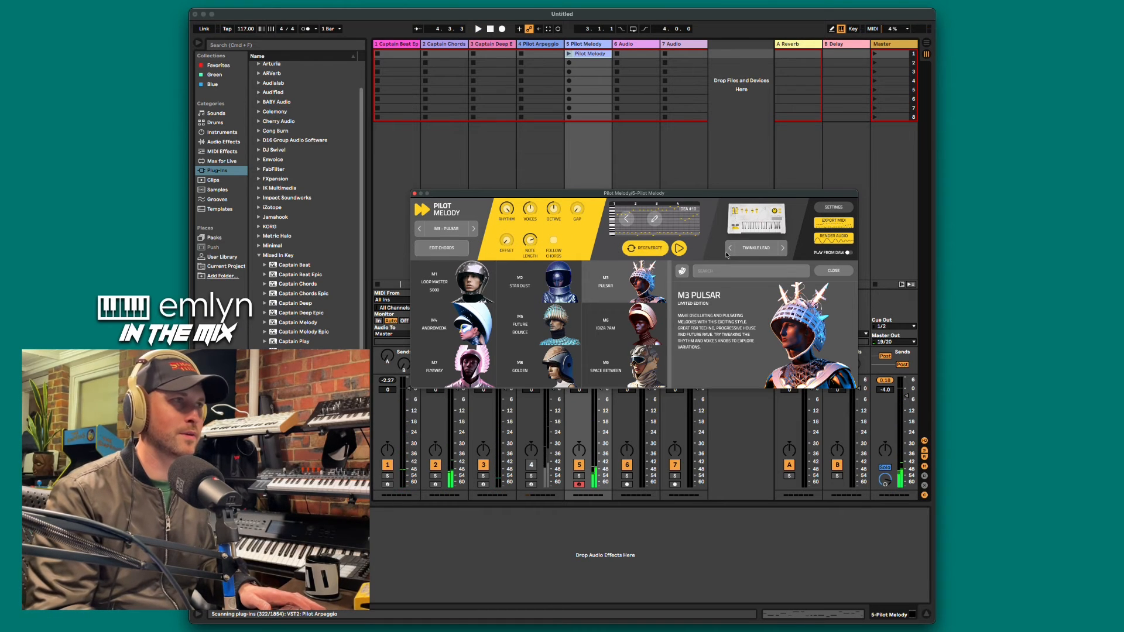
click(782, 248)
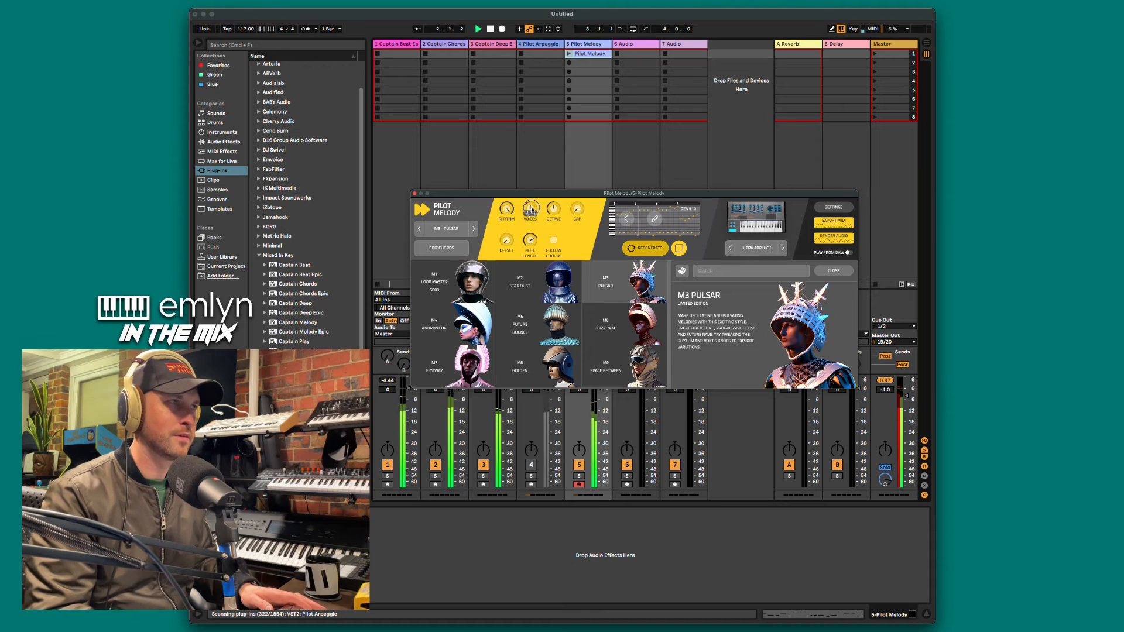
drag(532, 208, 552, 190)
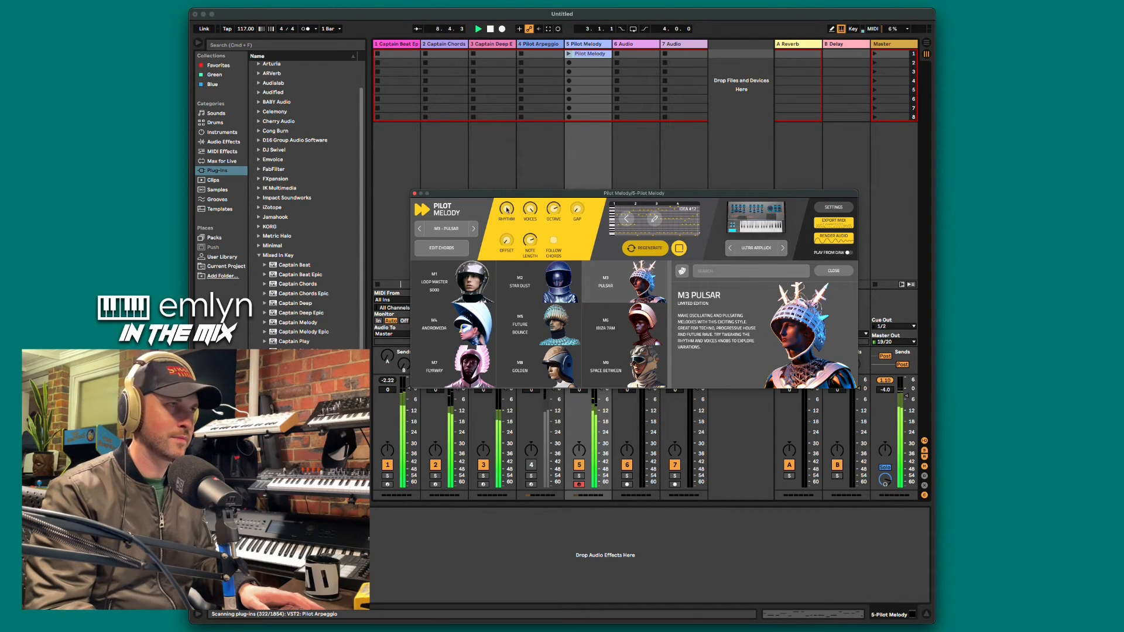
key(space)
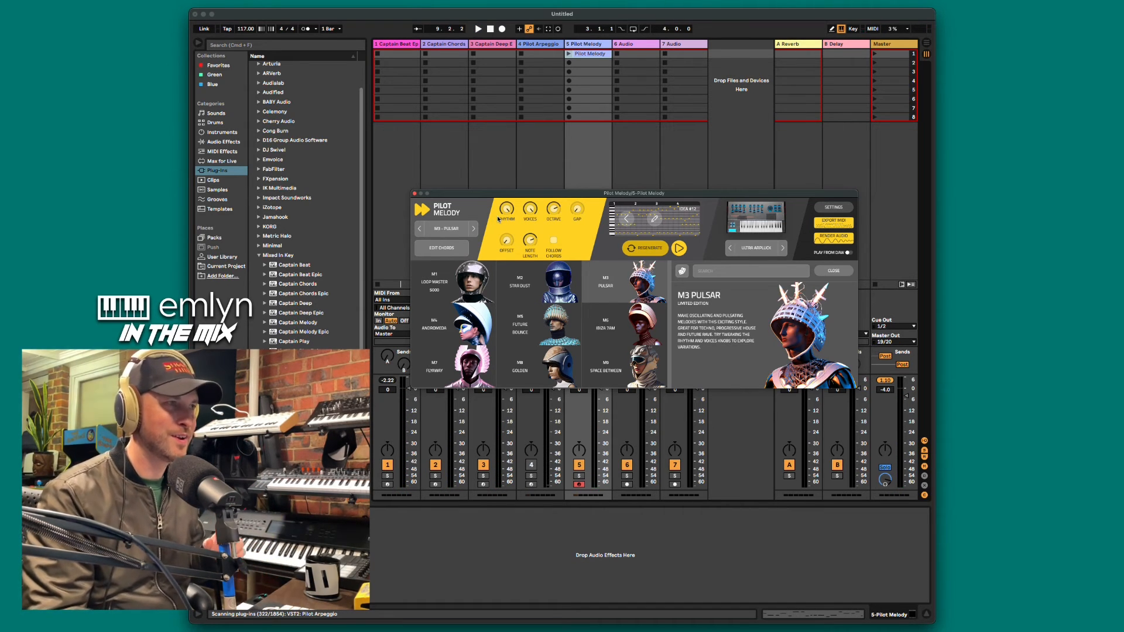
Close Pilot Melody and compare the arpeggio and melody parts by alternating their mutes, leaving the melody active
click(415, 194)
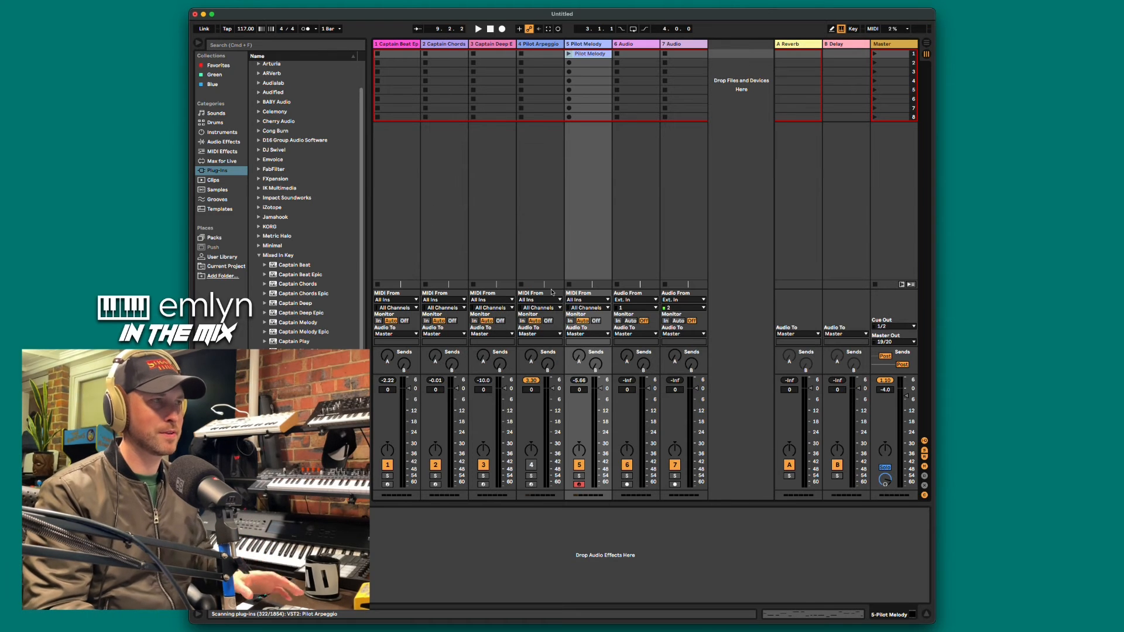
click(579, 464)
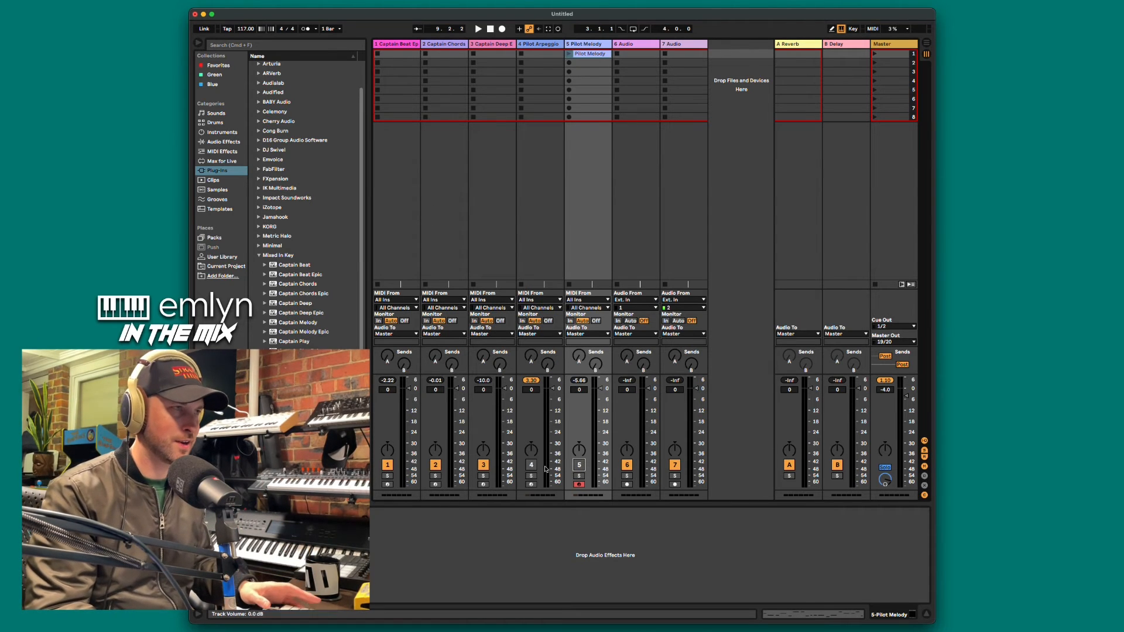
click(531, 464)
key(space)
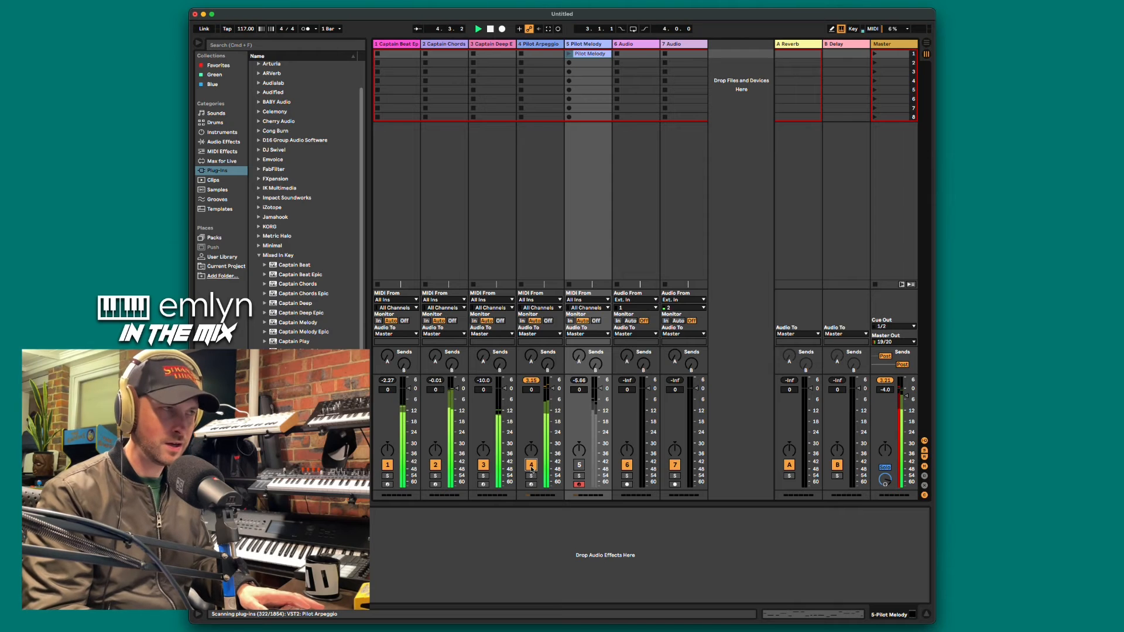
click(531, 465)
click(576, 468)
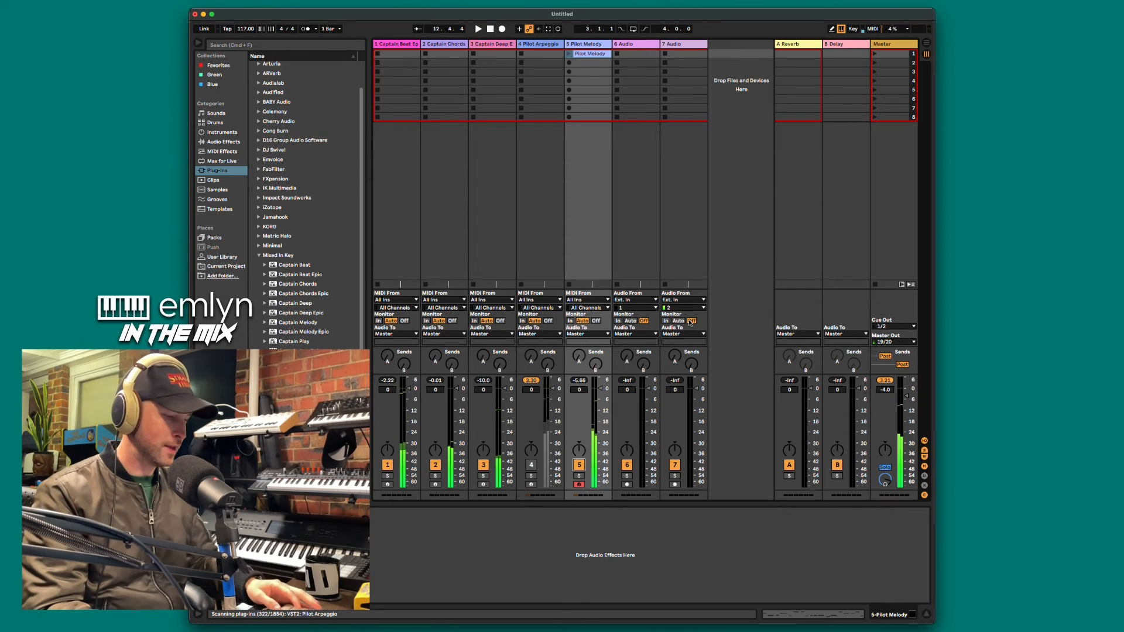
Save the Live Set as "Test 2" in the Captains in da house project folder
key(super+s)
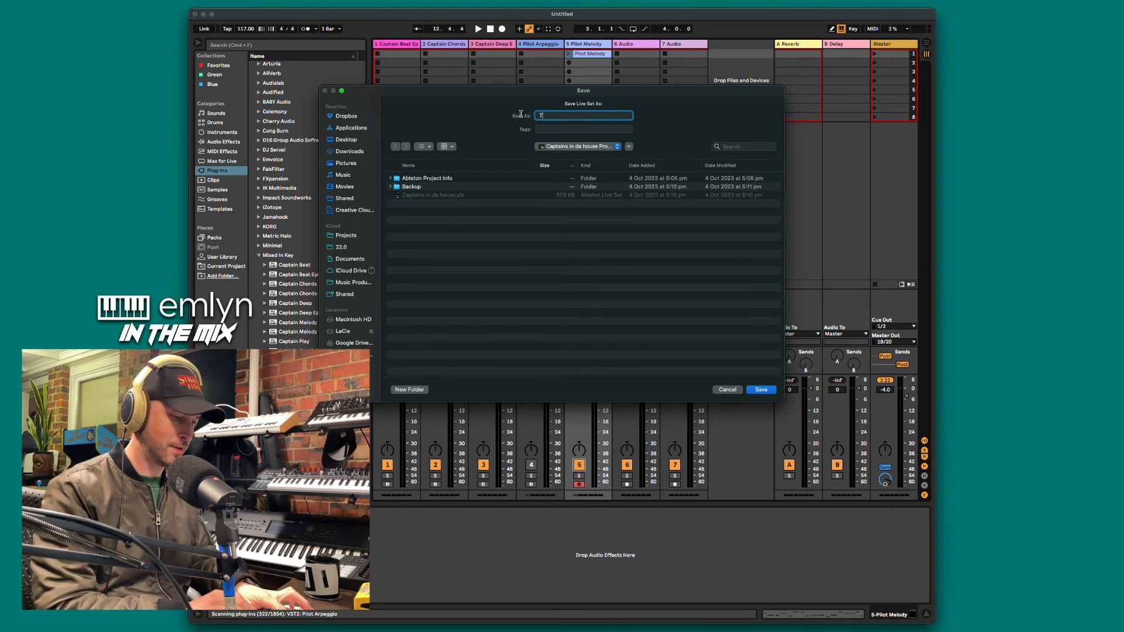
text(Test 2)
key(Return)
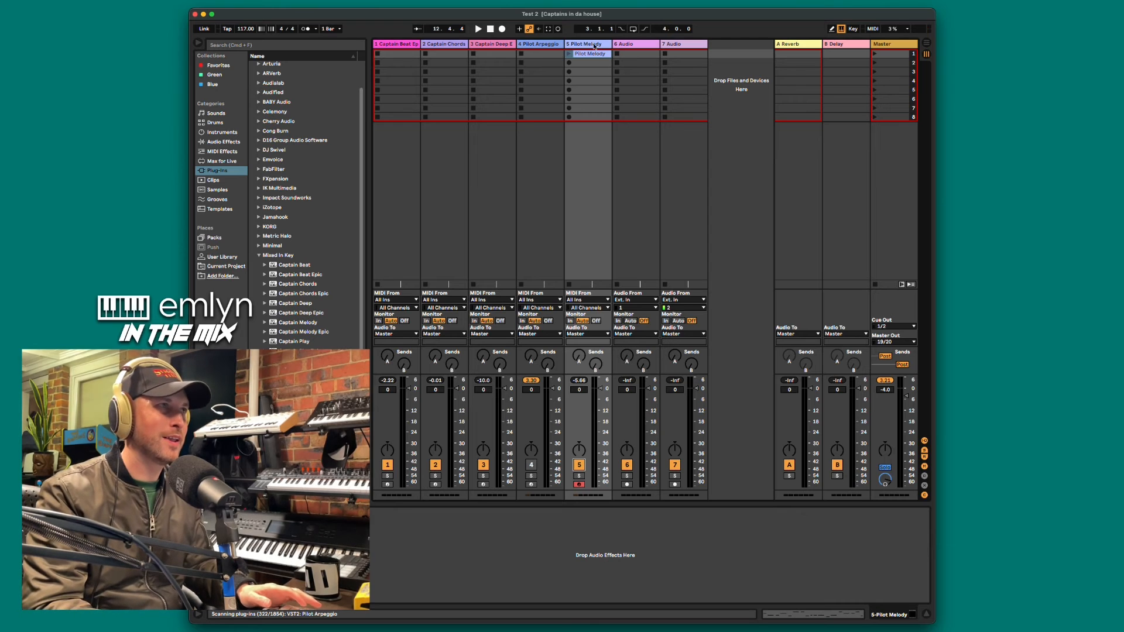
Add a MIDI track after Pilot Melody, load Pilot Bass on it, and mute the Captain Deep Epic track
key(super+shift+t)
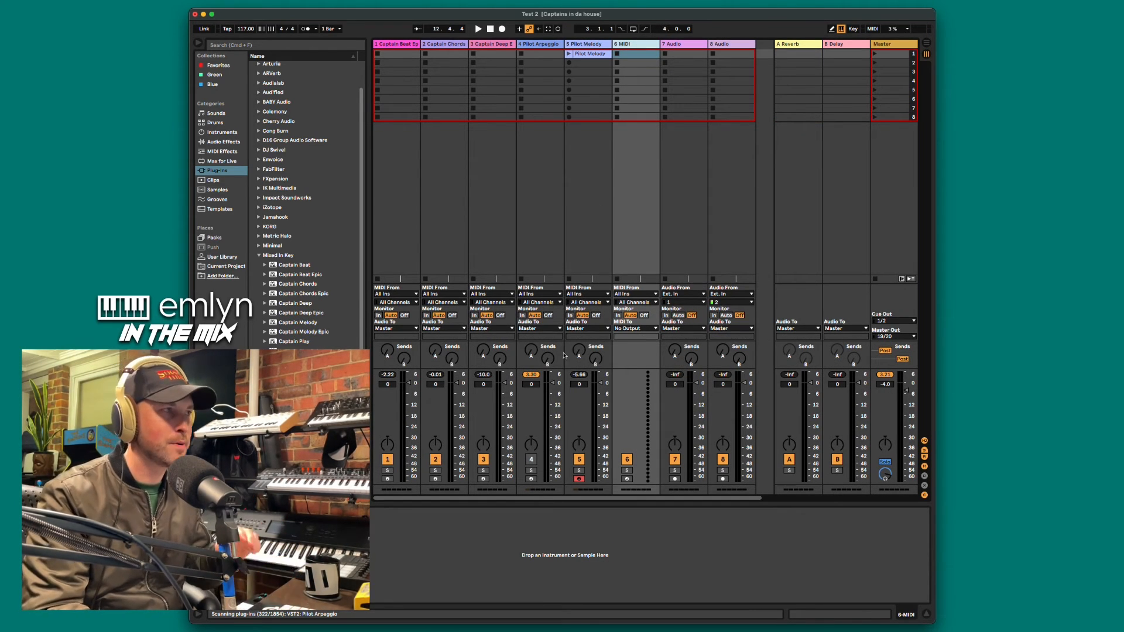
click(483, 459)
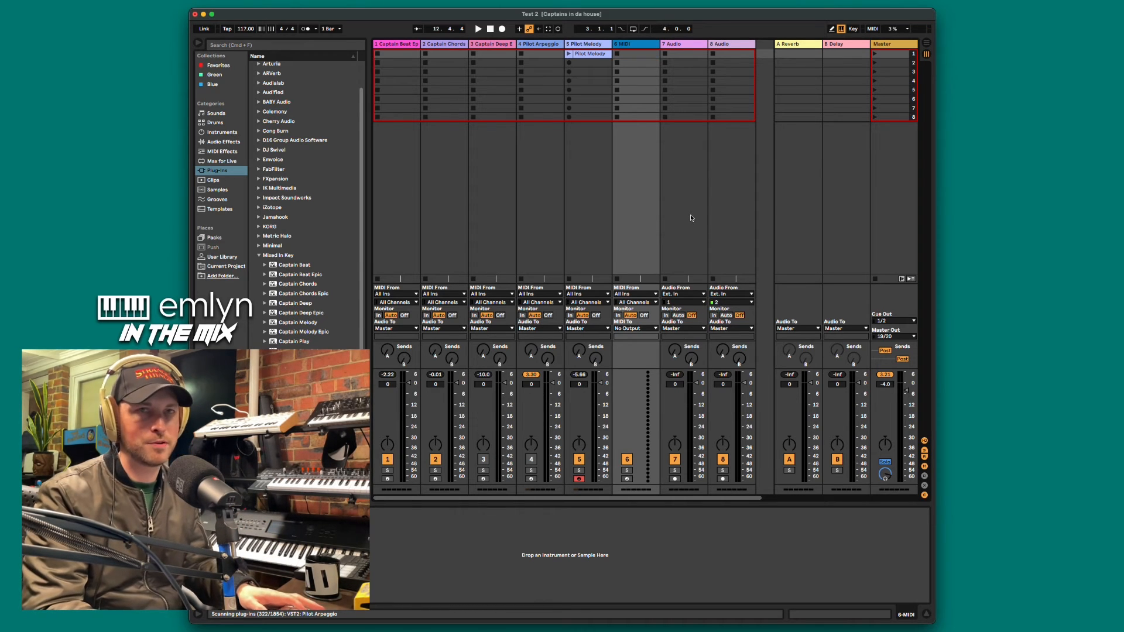
key(space)
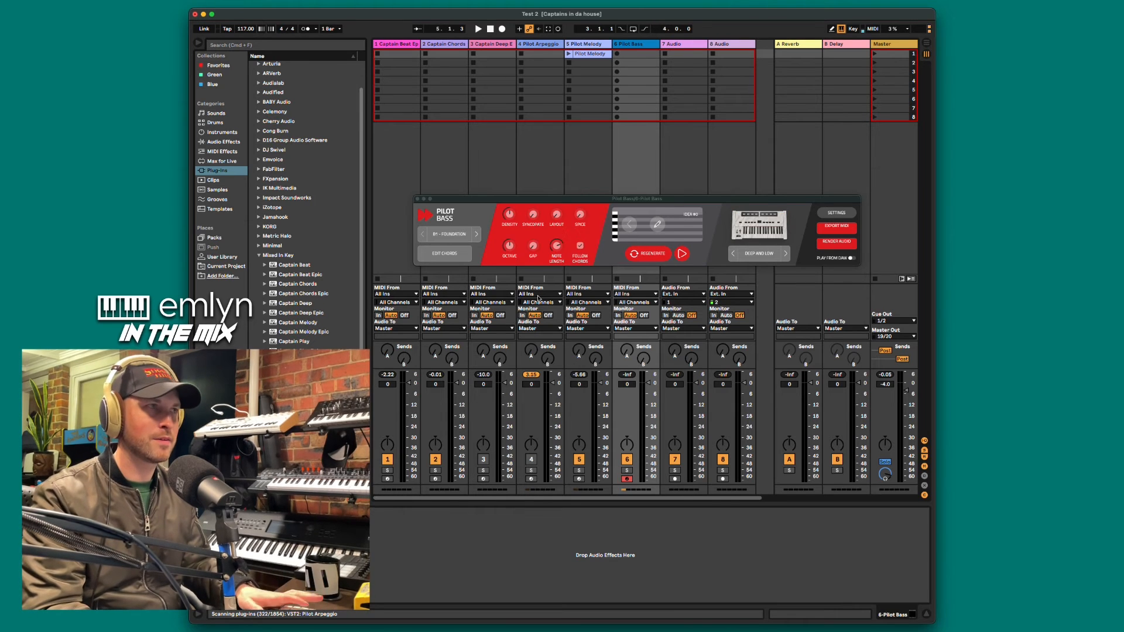
Open the Pilot Bass preset browser with B1 Foundation selected, and reposition the plug-in window over the mixer
drag(645, 203, 600, 201)
click(462, 245)
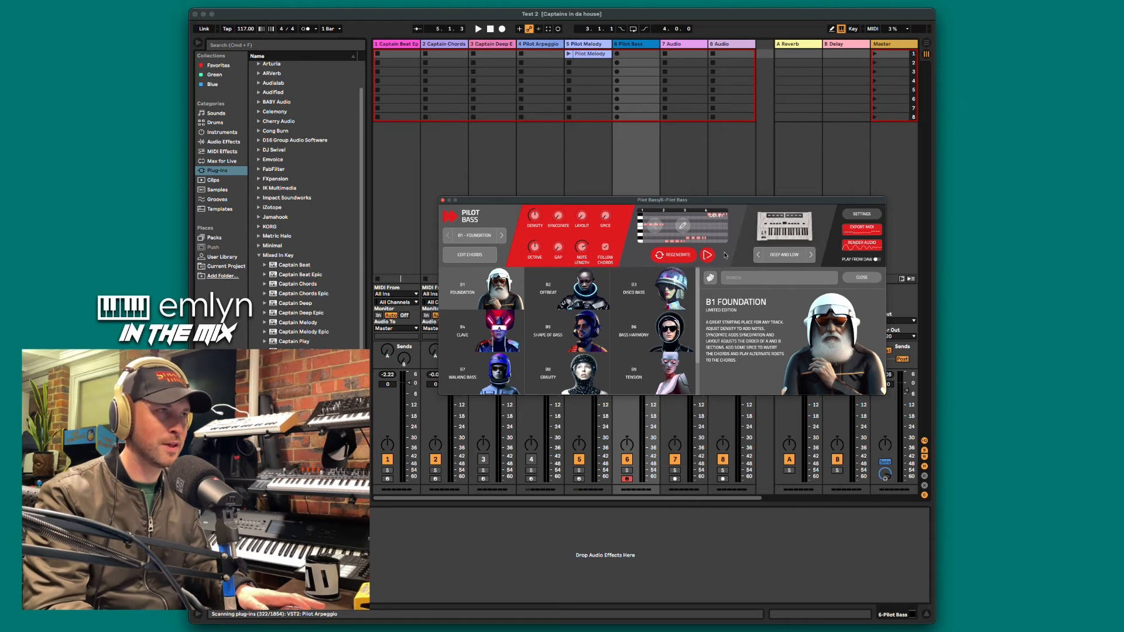
mouse_move(662, 202)
mouse_down()
mouse_move(652, 182)
mouse_move(645, 194)
mouse_up()
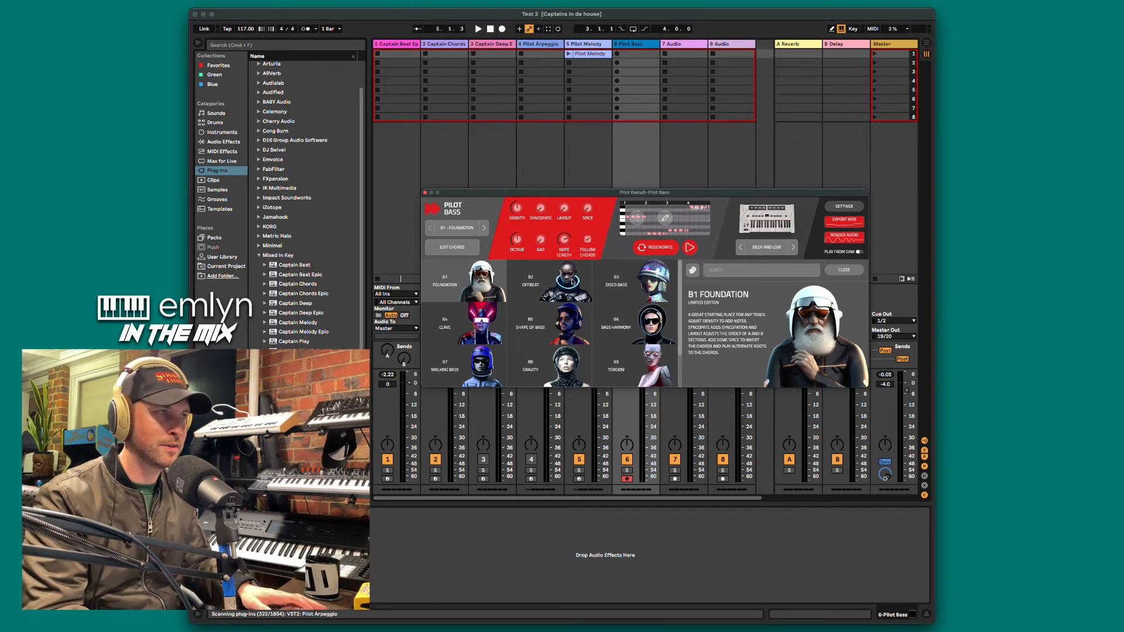
Compare the Pilot Bass B1 Foundation line with Captain Deep Epic during playback by alternating their mutes, leaving Pilot Bass active
key(space)
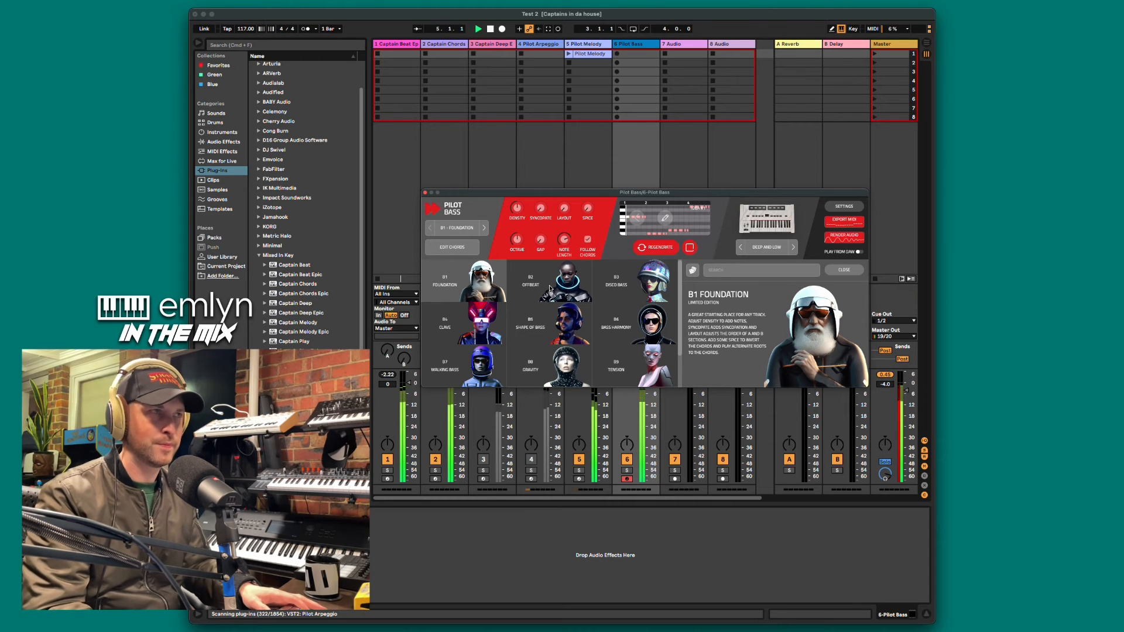
key(space)
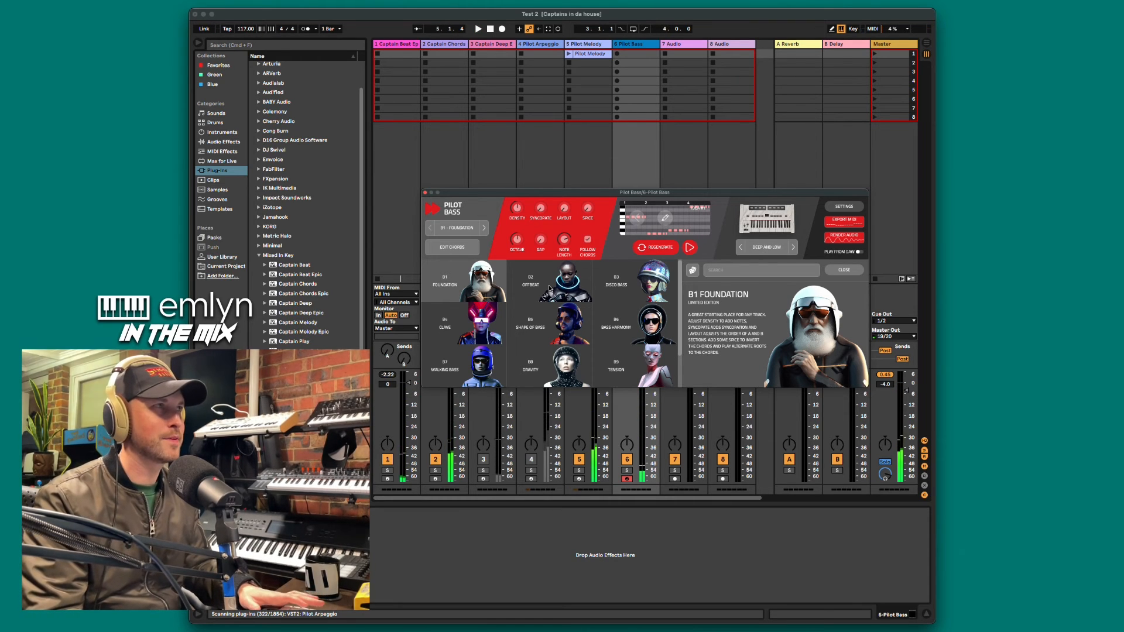
click(483, 460)
click(627, 460)
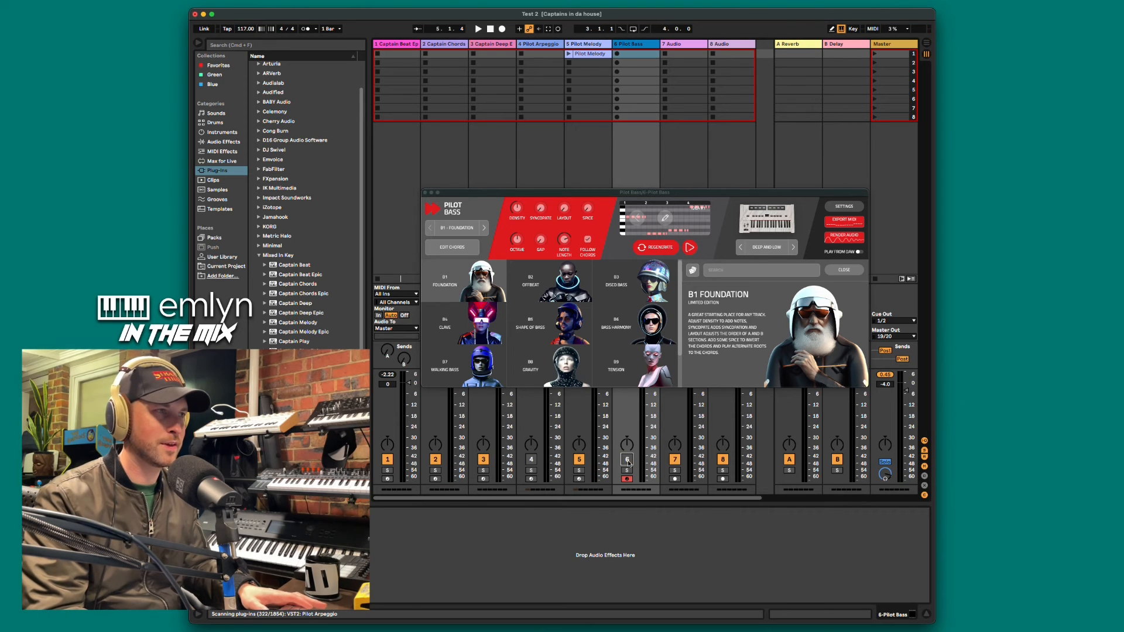
key(space)
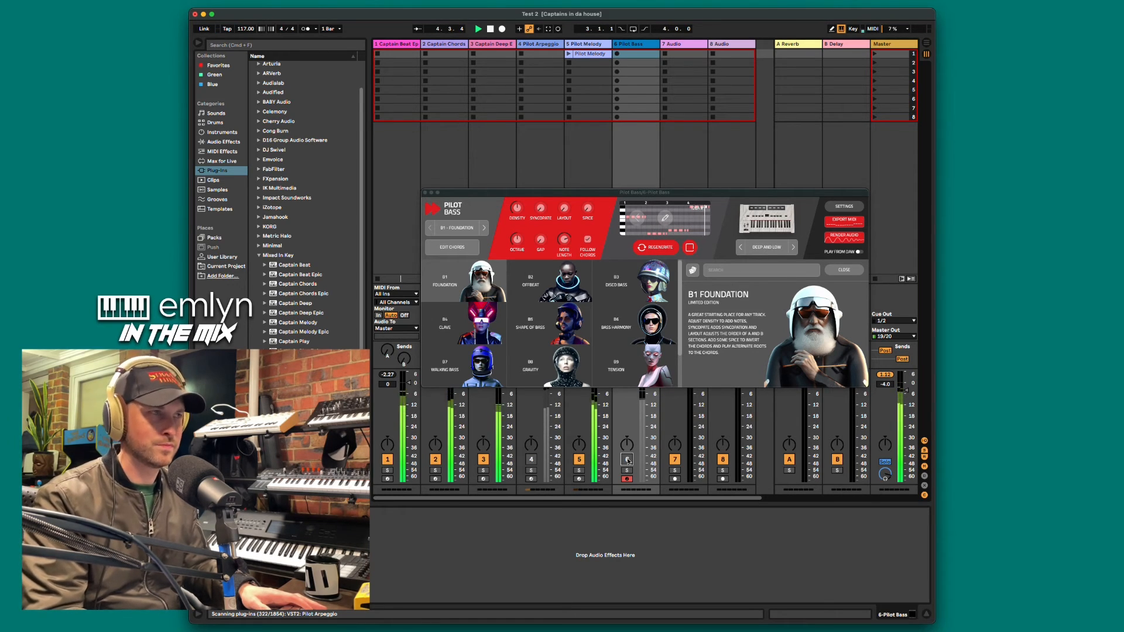
click(627, 460)
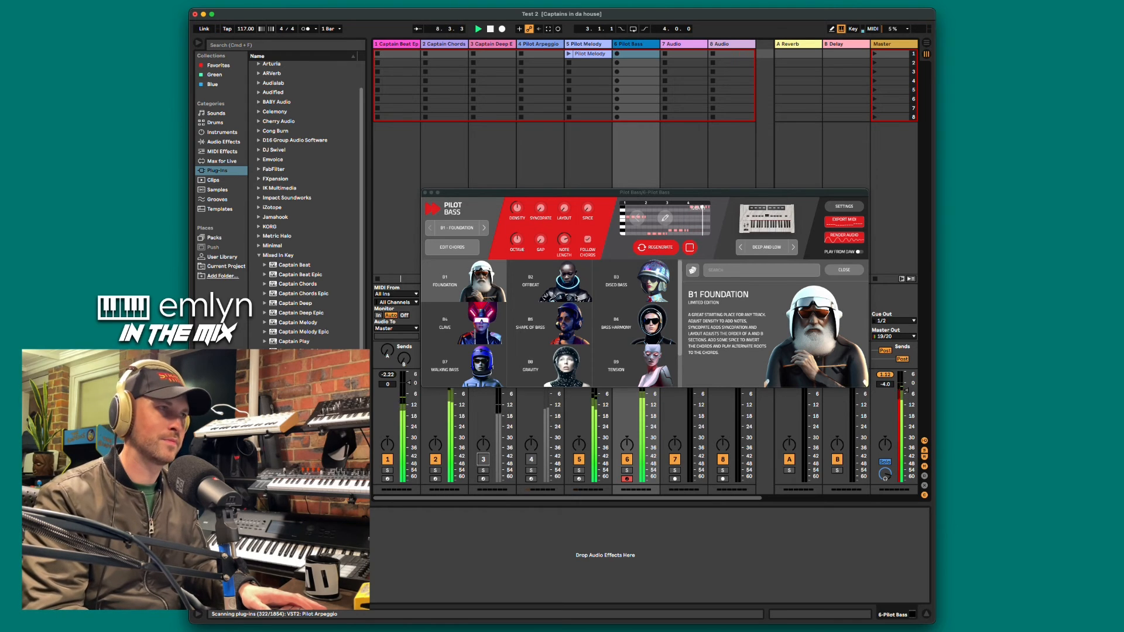
key(space)
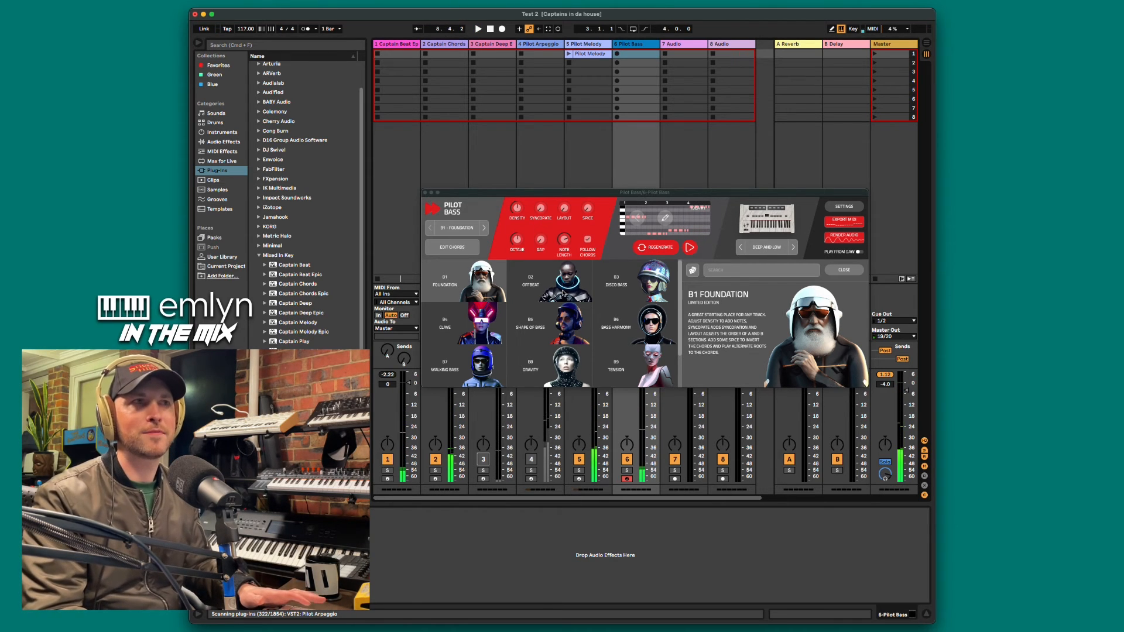
Audition the B2 Offbeat, B3 Disco Bass, B4 Clave, B5 Shape of Bass and B6 Bass Harmony presets in Pilot Bass
click(544, 291)
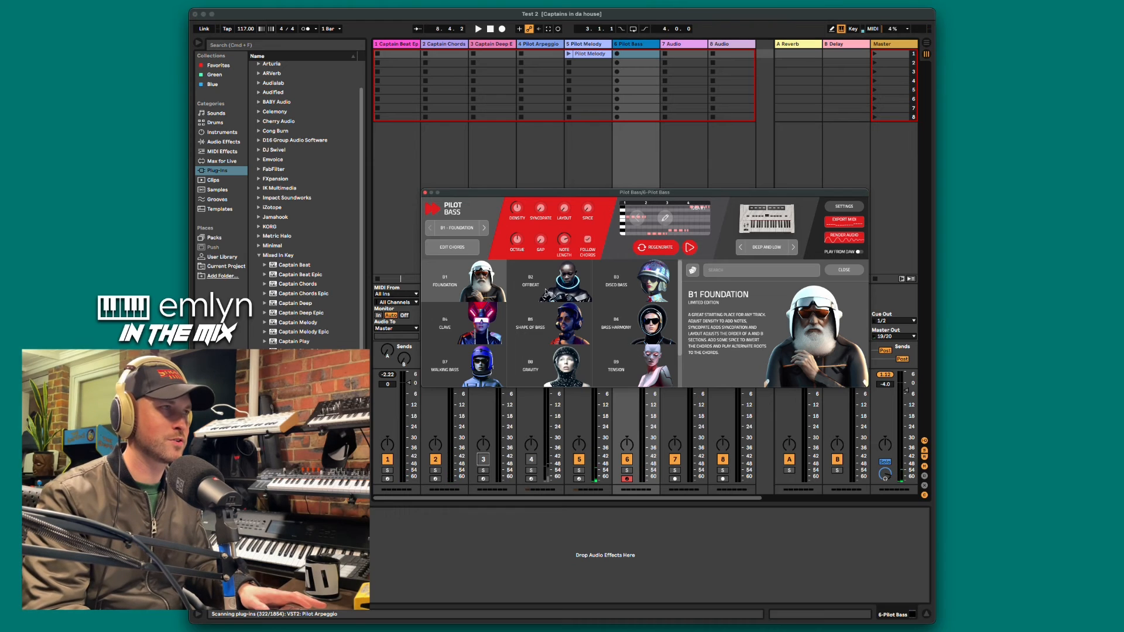
click(545, 290)
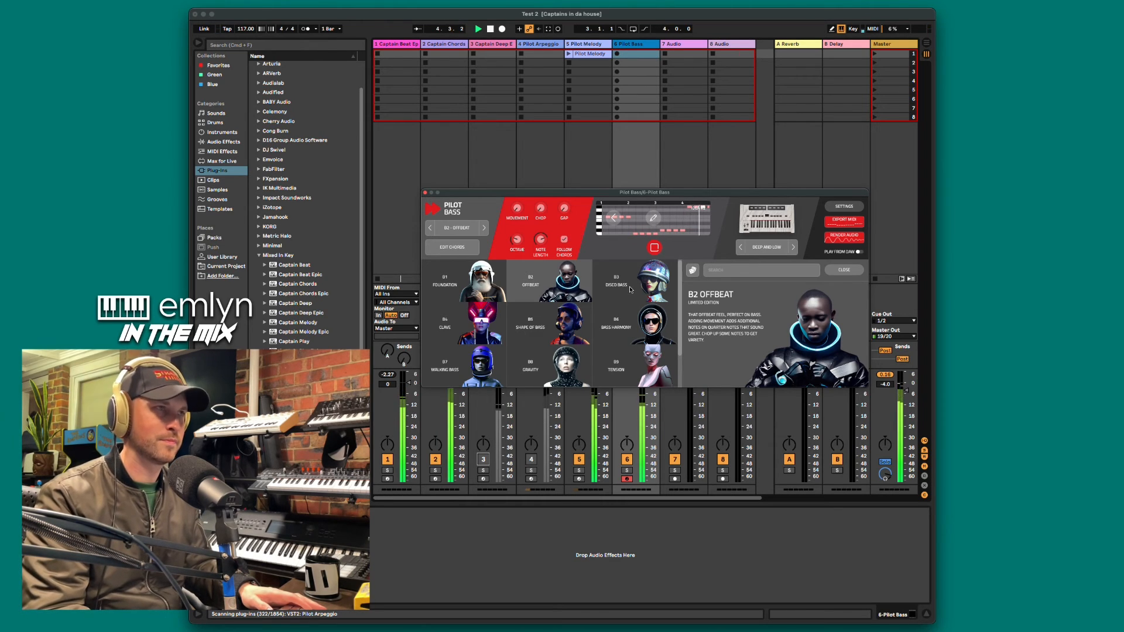
click(630, 290)
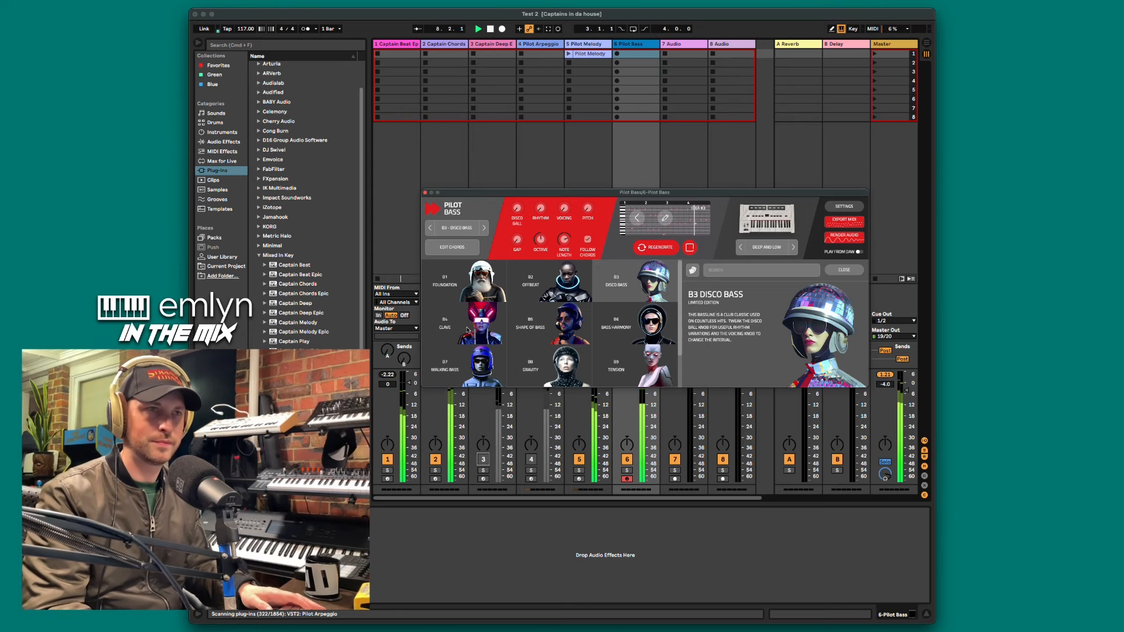
click(473, 331)
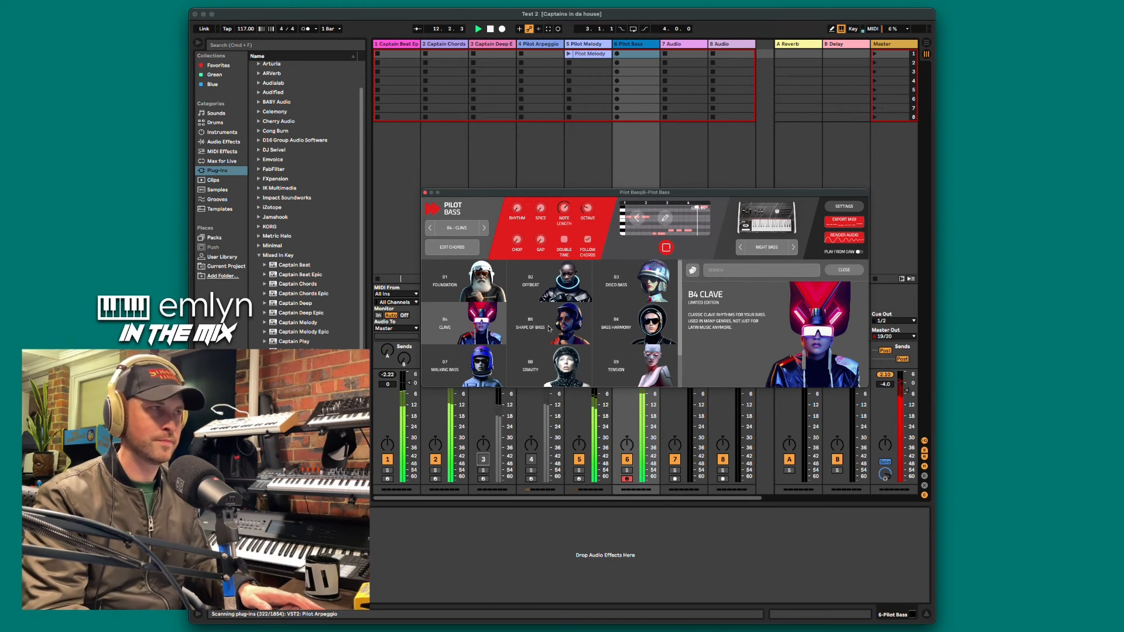
click(550, 329)
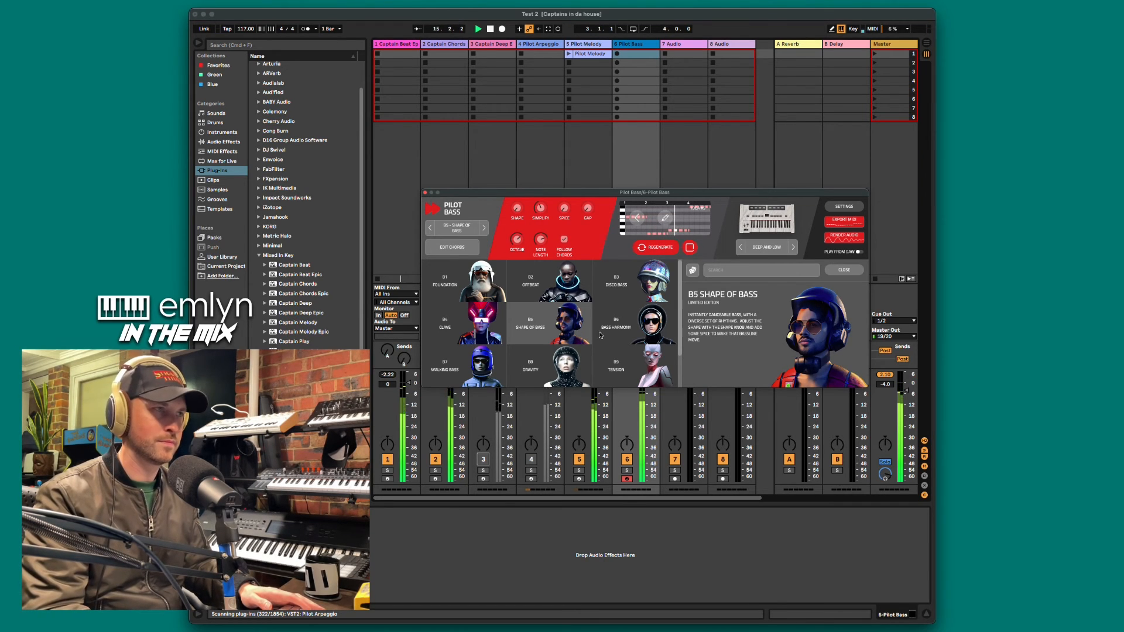
click(627, 333)
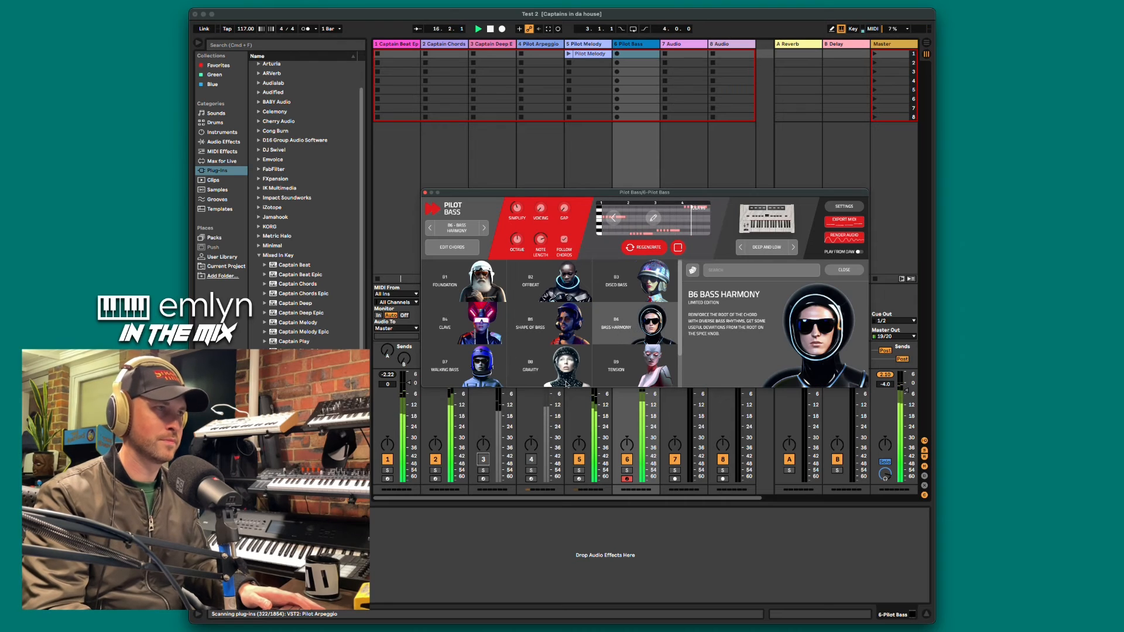
Mute the Pilot Melody track and audition the B7 Walking Bass, B8 Gravity and B9 Tension presets
click(579, 459)
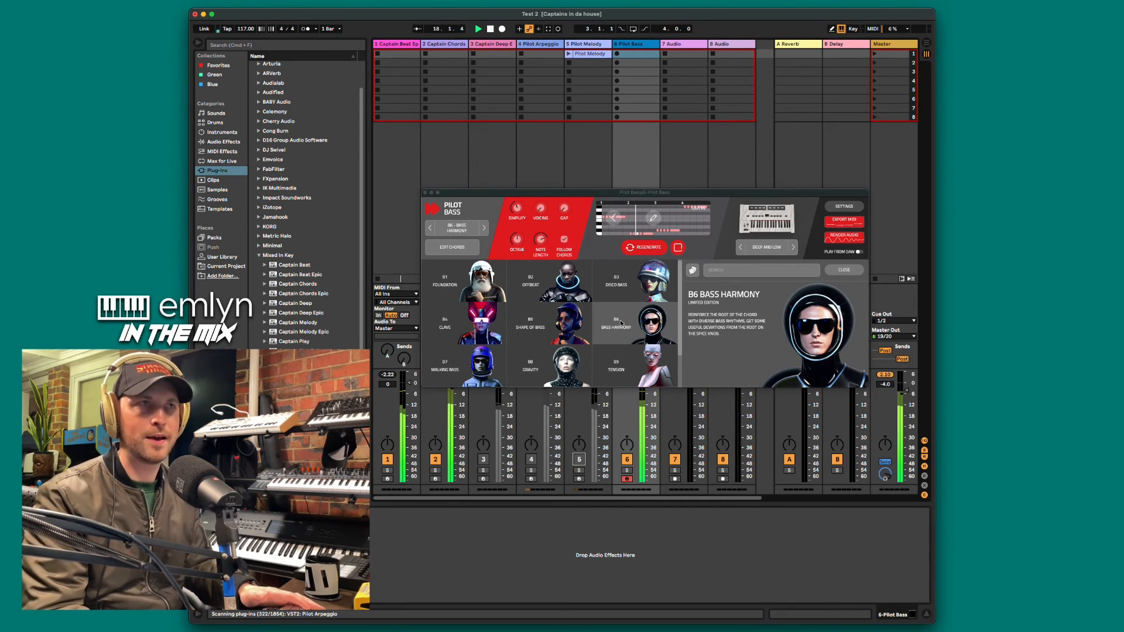
click(459, 373)
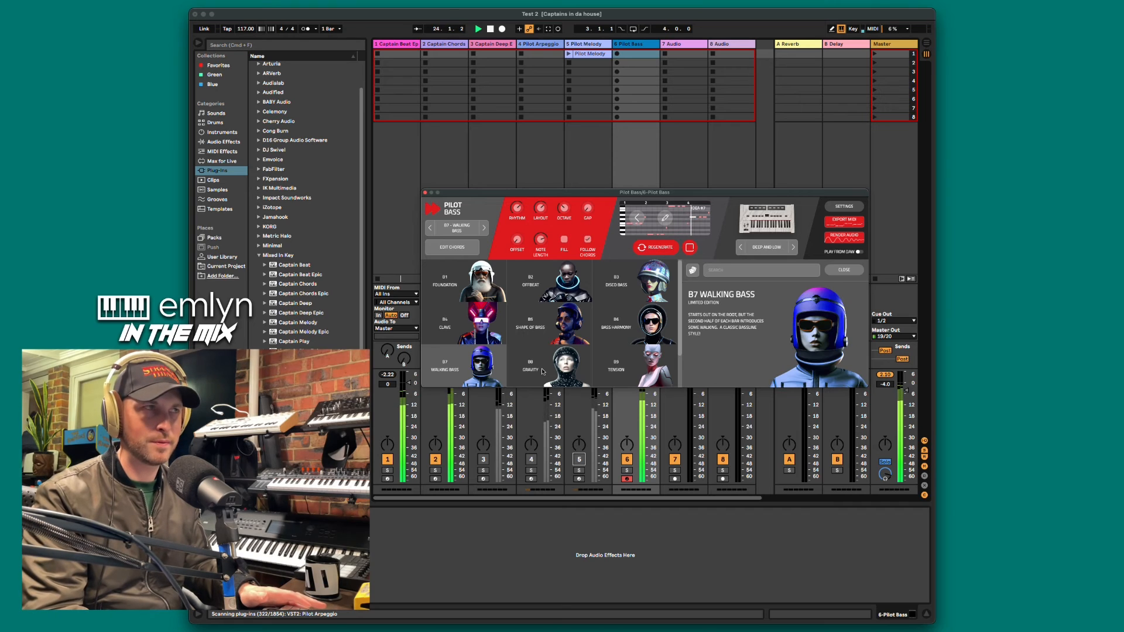
click(562, 369)
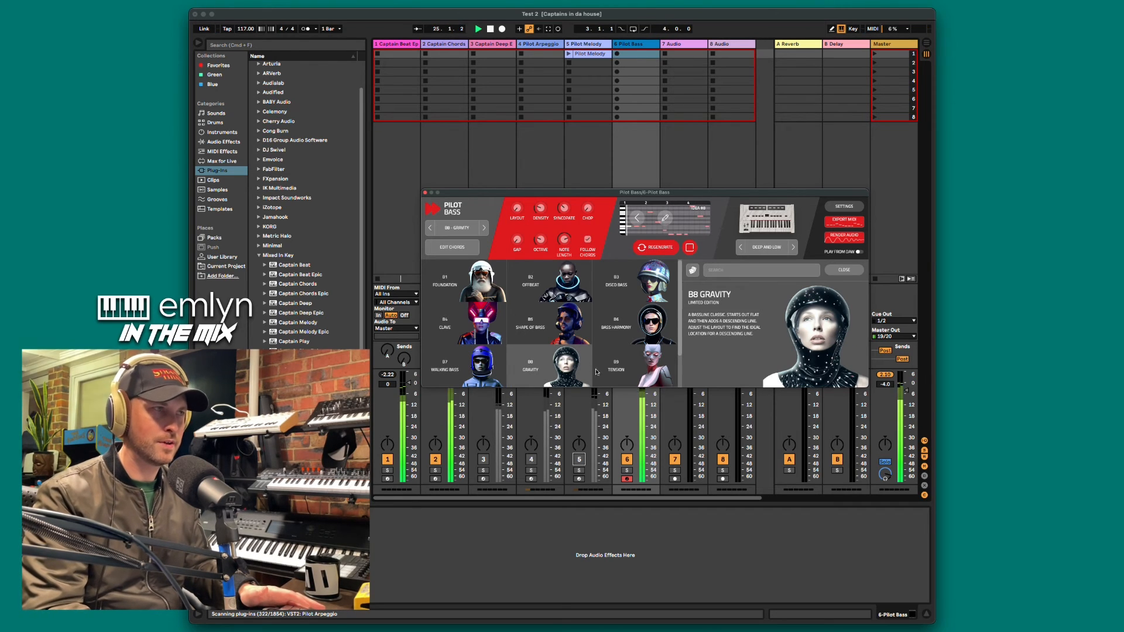
click(628, 373)
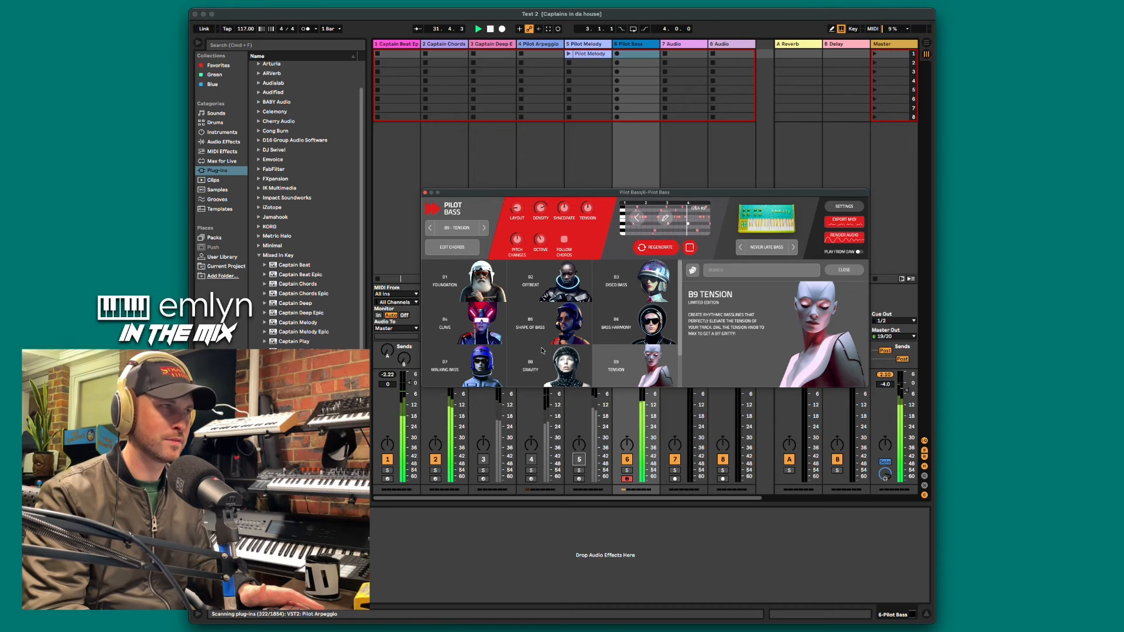
Load the B2 Offbeat preset and shape its bassline by raising Chop, adjusting Gap and lowering Octave during playback
click(533, 295)
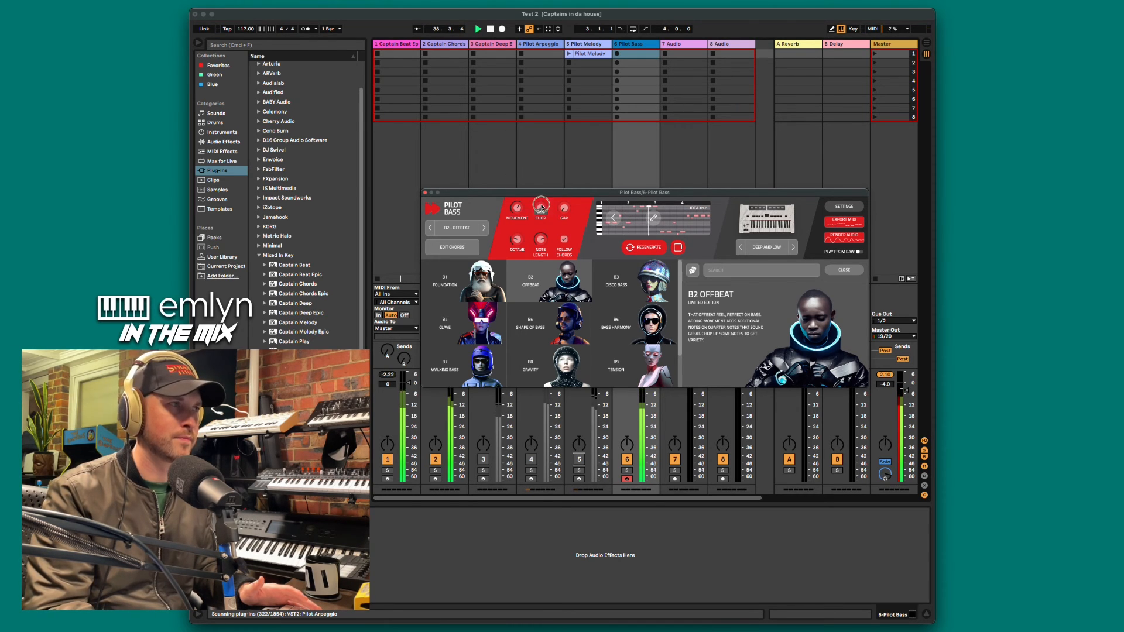
drag(540, 208, 562, 175)
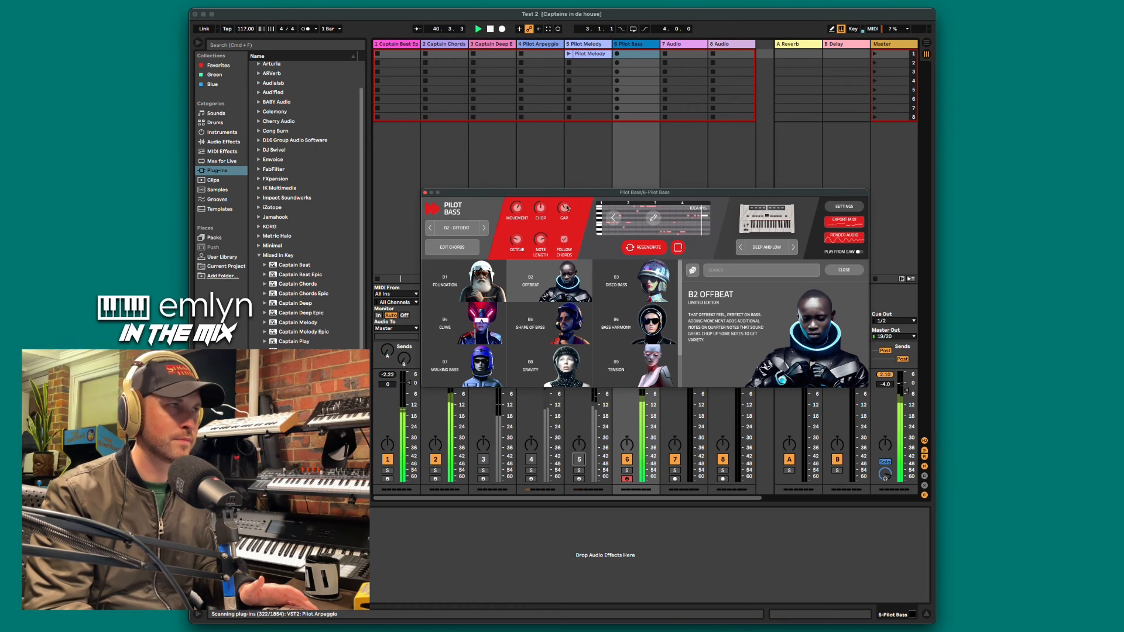
drag(566, 207, 515, 217)
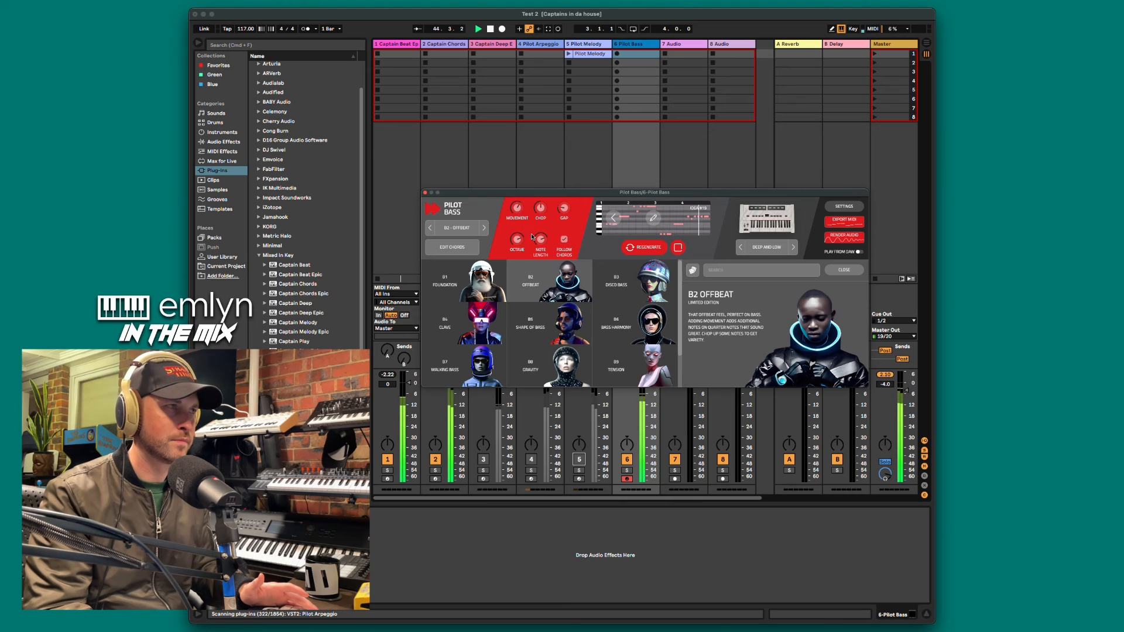
drag(517, 244, 529, 306)
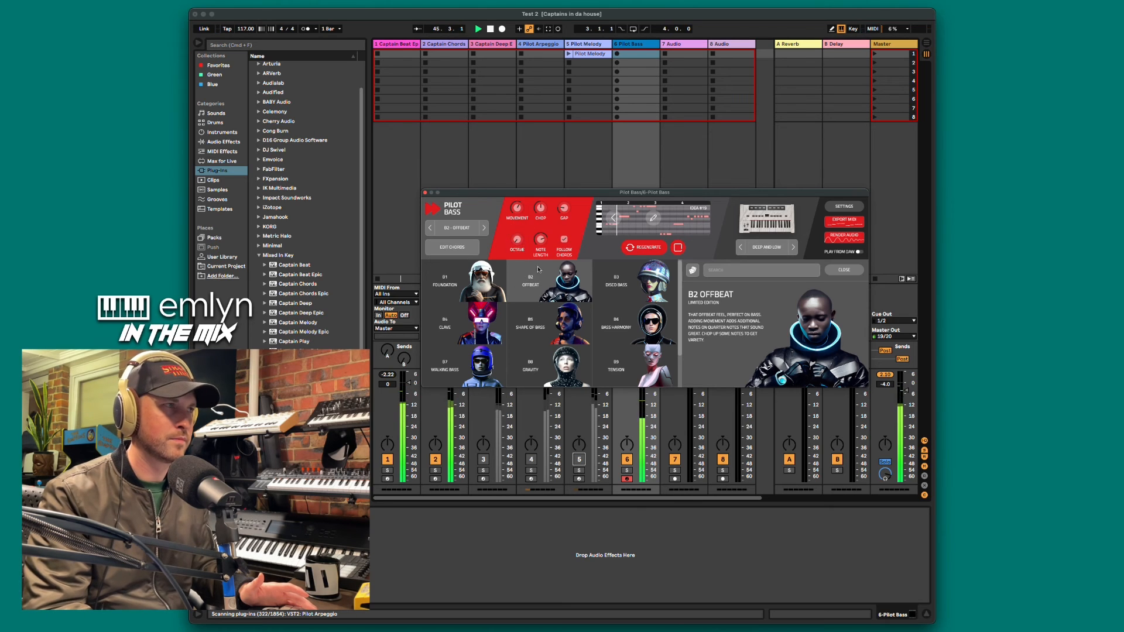
drag(518, 241, 517, 238)
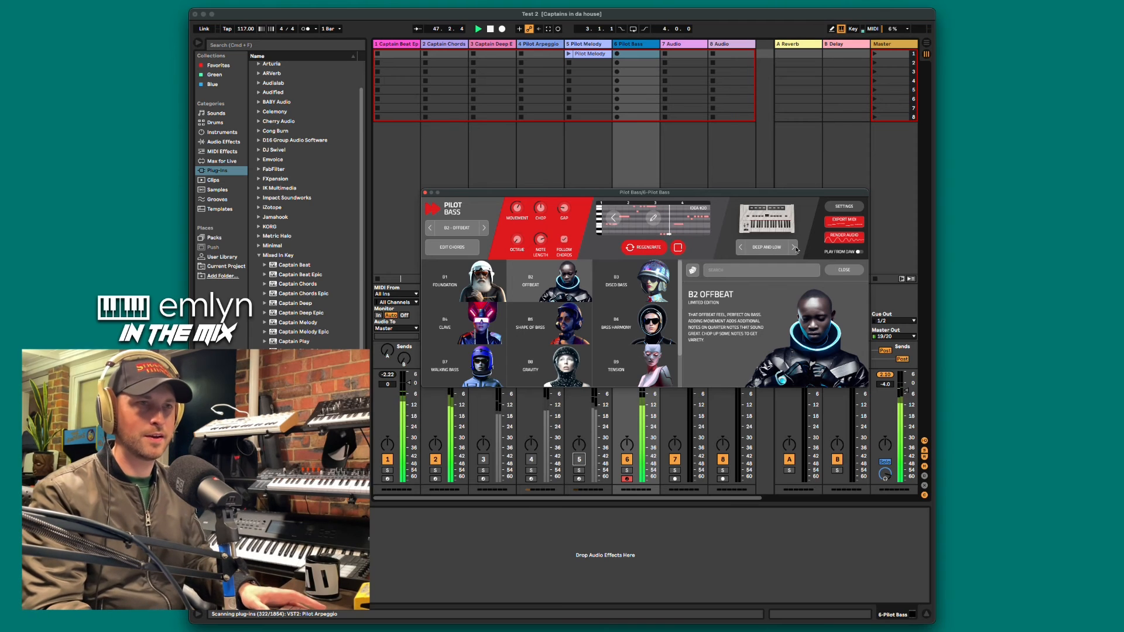
key(space)
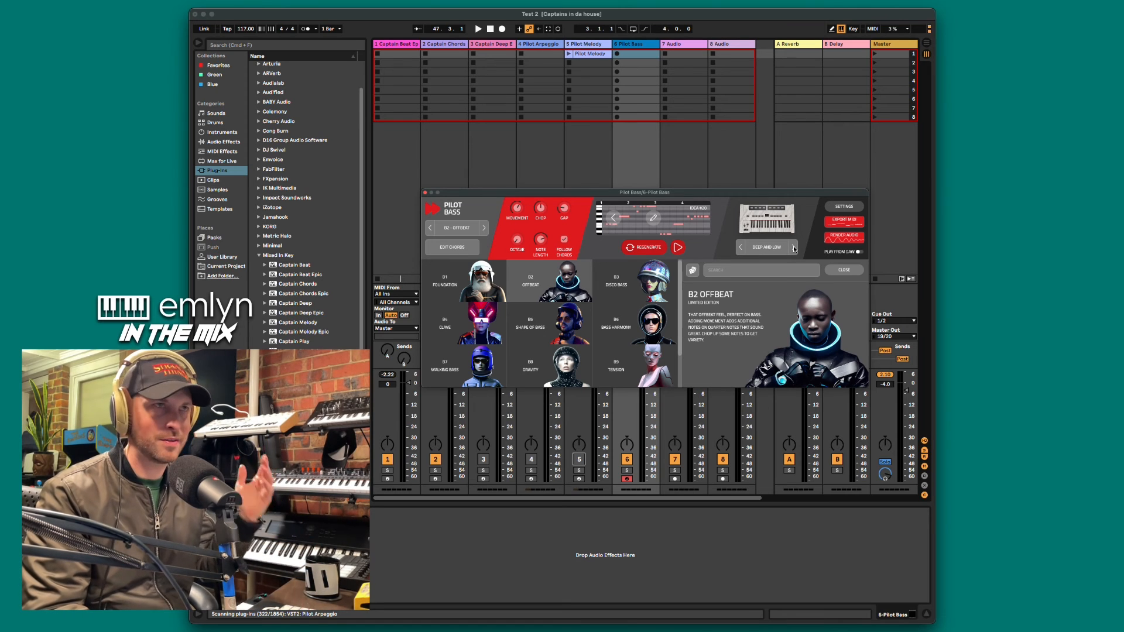
Audition the Deep Dark, Deep Future and Deep Thud bass sounds, choose Deep Future, and open the sound browser
key(space)
click(793, 248)
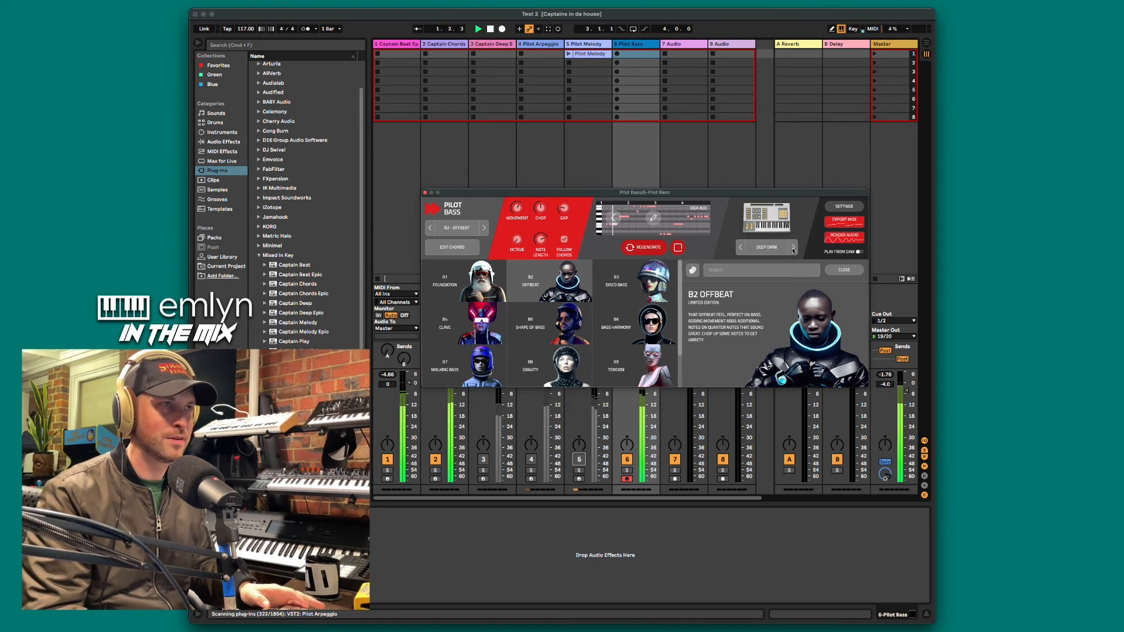
click(793, 248)
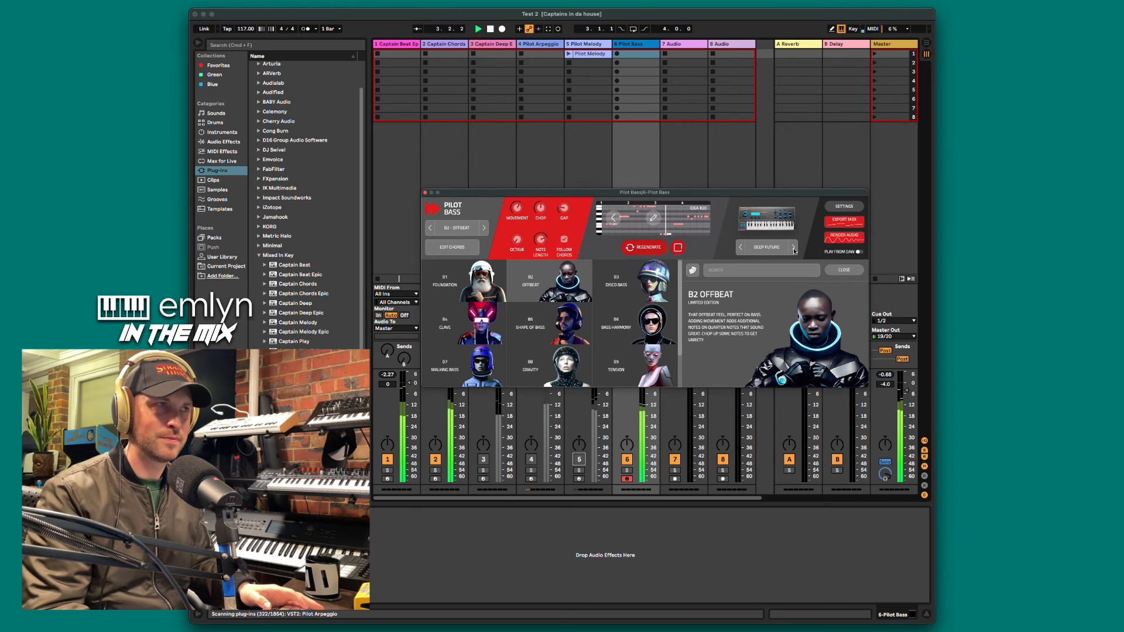
click(793, 248)
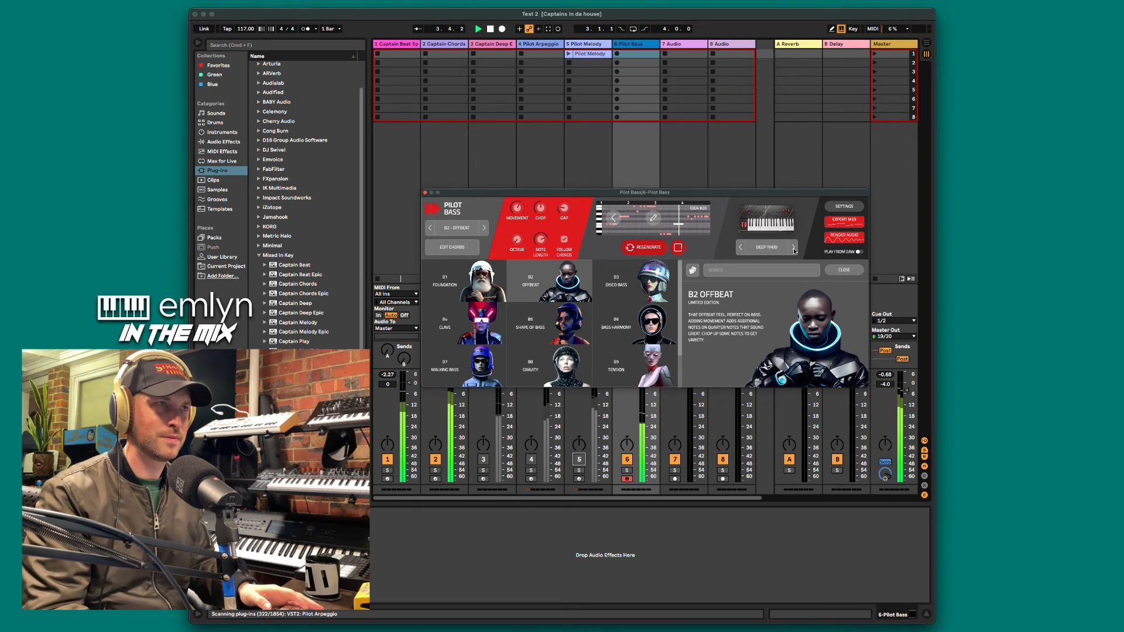
click(741, 247)
click(766, 228)
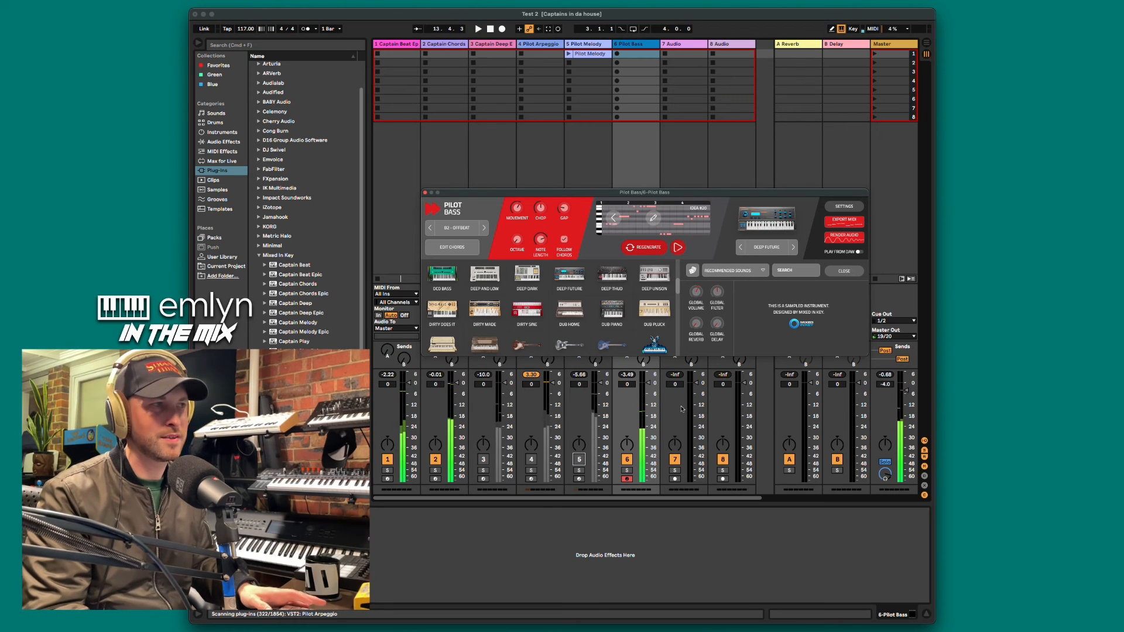
key(space)
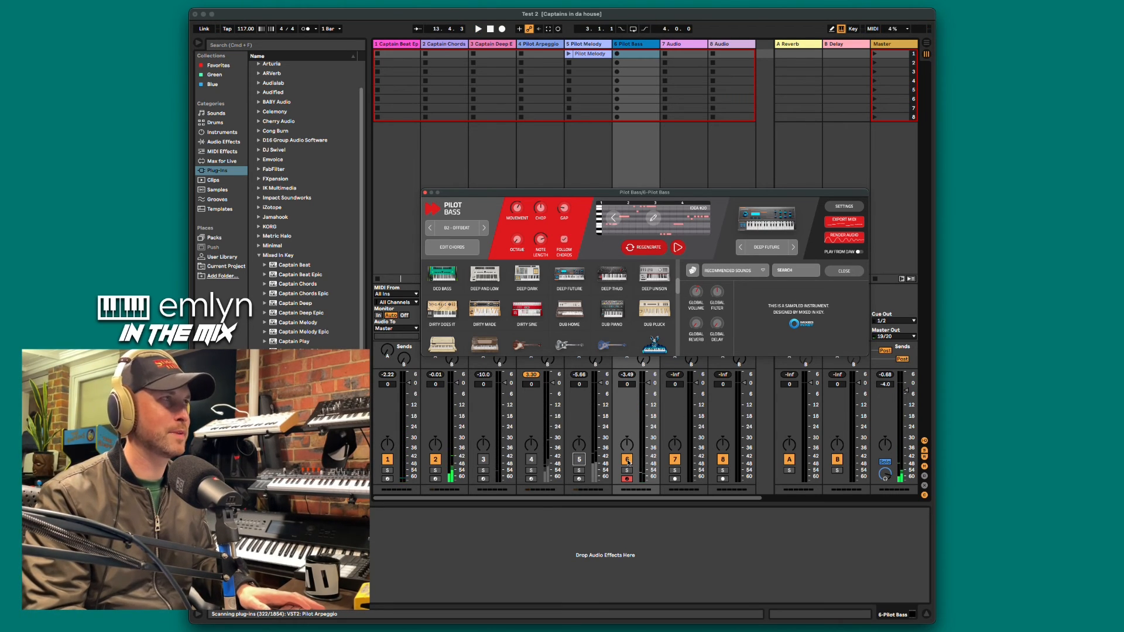
Compare the Deep Future bass with Captain Deep Epic by swapping their mutes during playback, returning to Pilot Bass
click(627, 461)
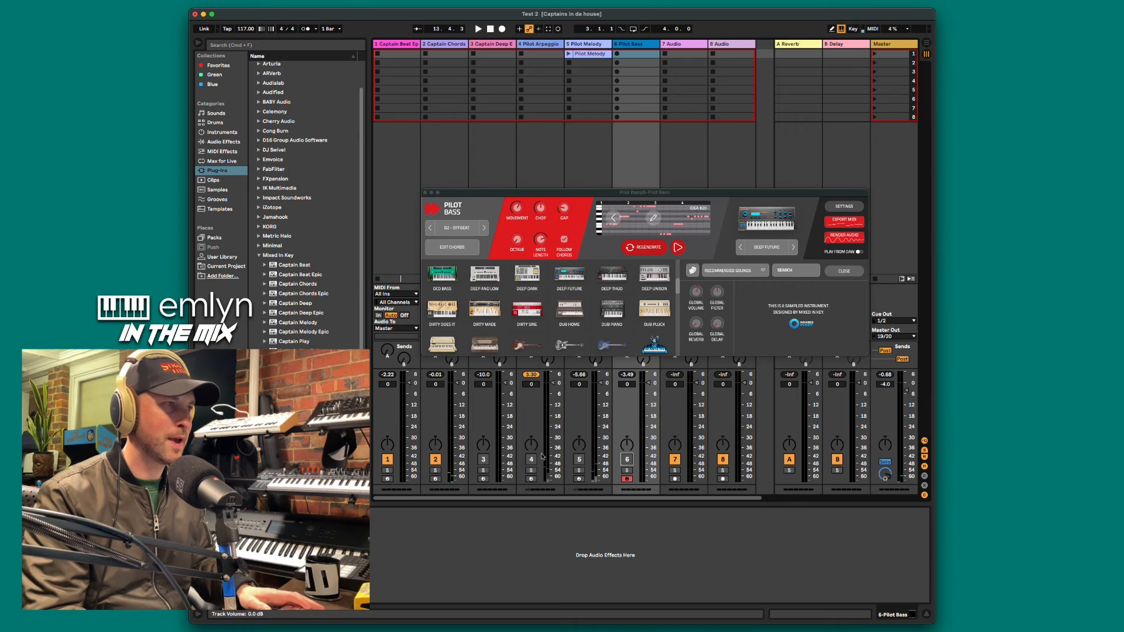
click(484, 460)
key(space)
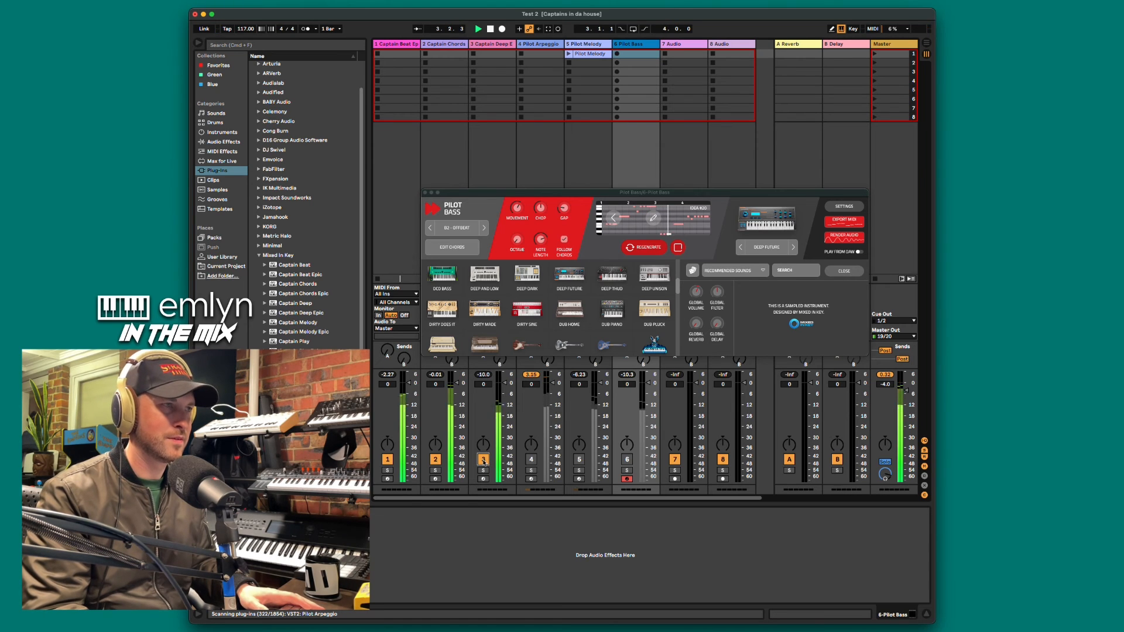
click(484, 460)
key(space)
click(627, 460)
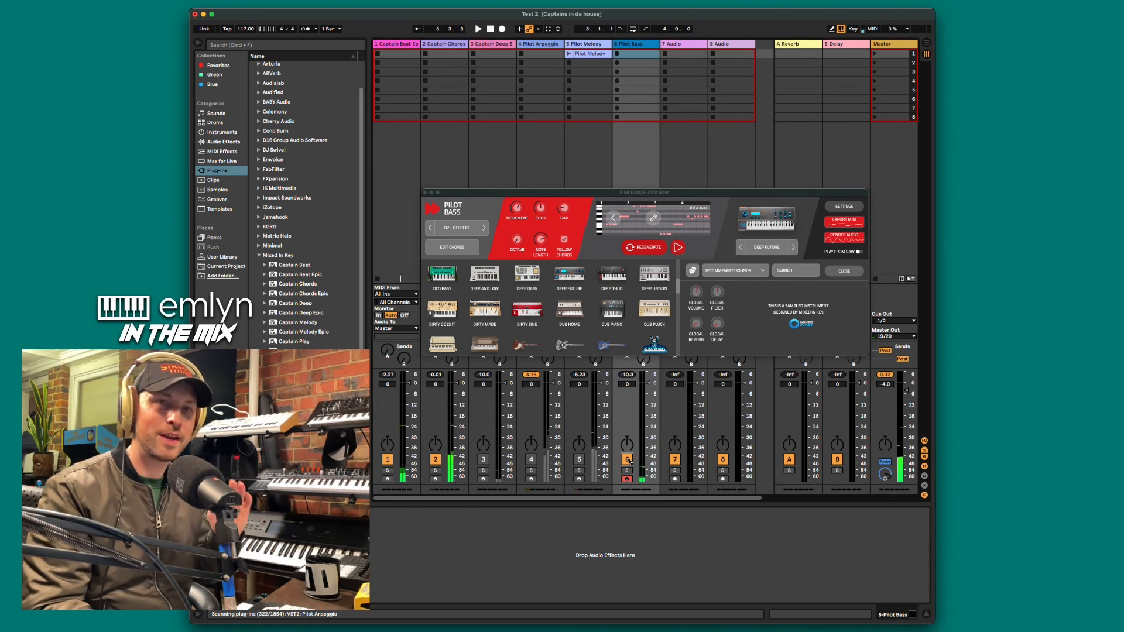
key(space)
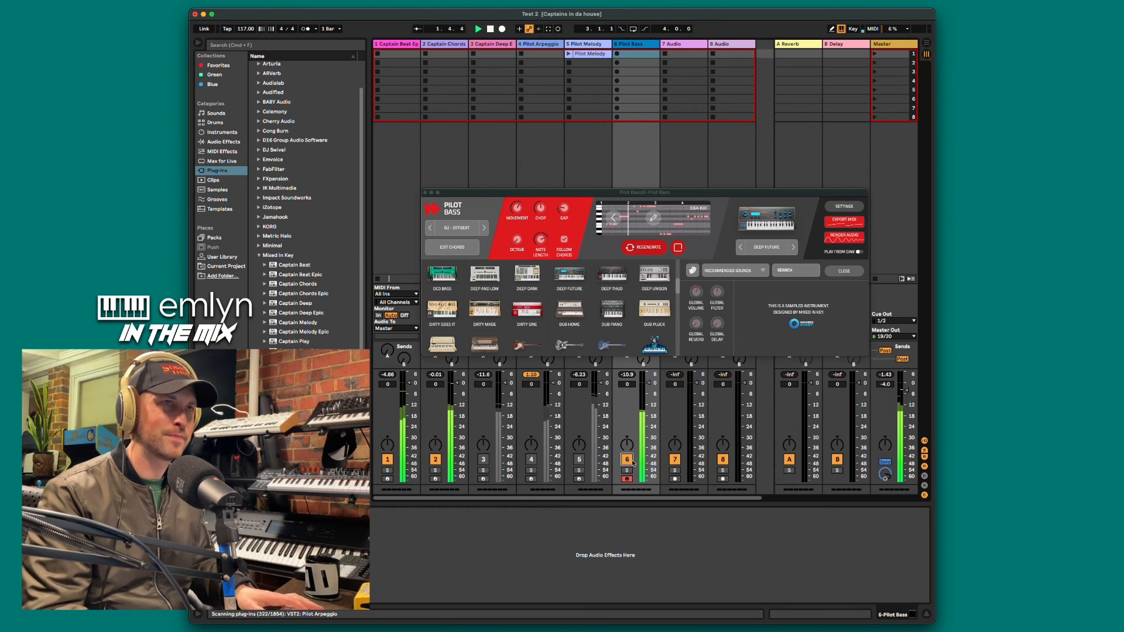
Raise the Pilot Bass track volume to 0.5 dB and try the mix with Pilot Melody, ending with Pilot Arpeggio in its place
click(579, 460)
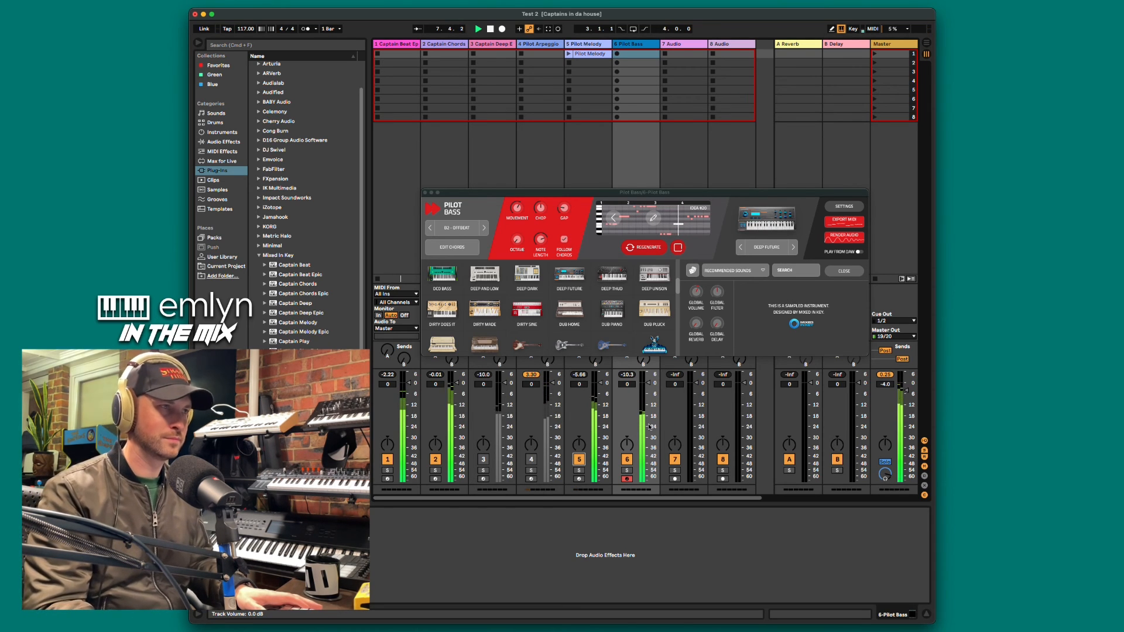
drag(649, 383, 648, 383)
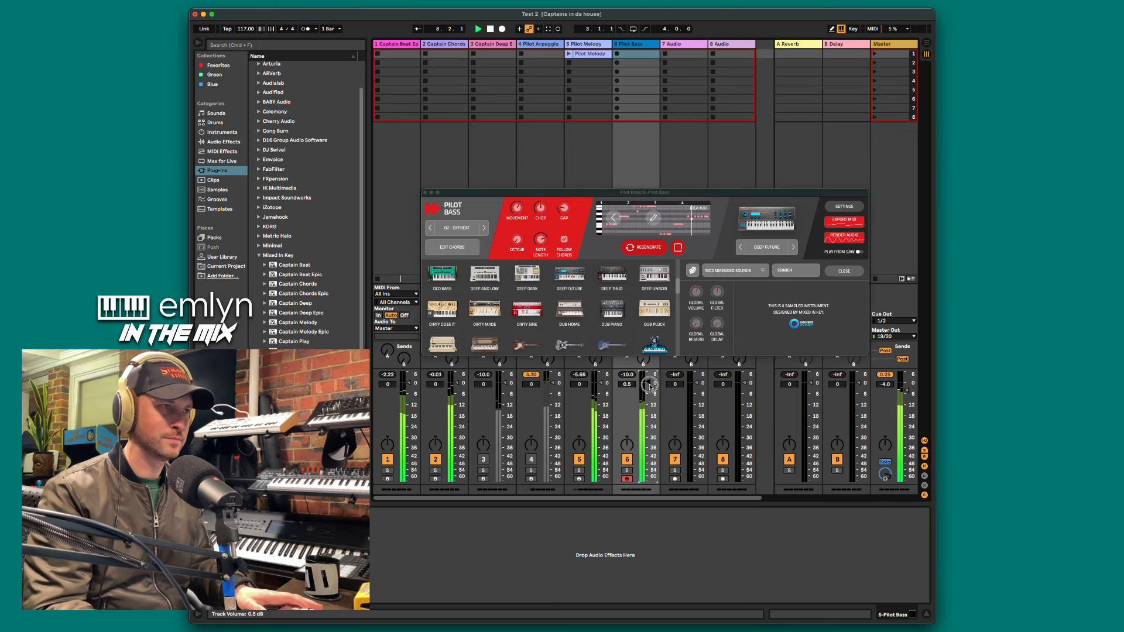
click(532, 460)
click(581, 460)
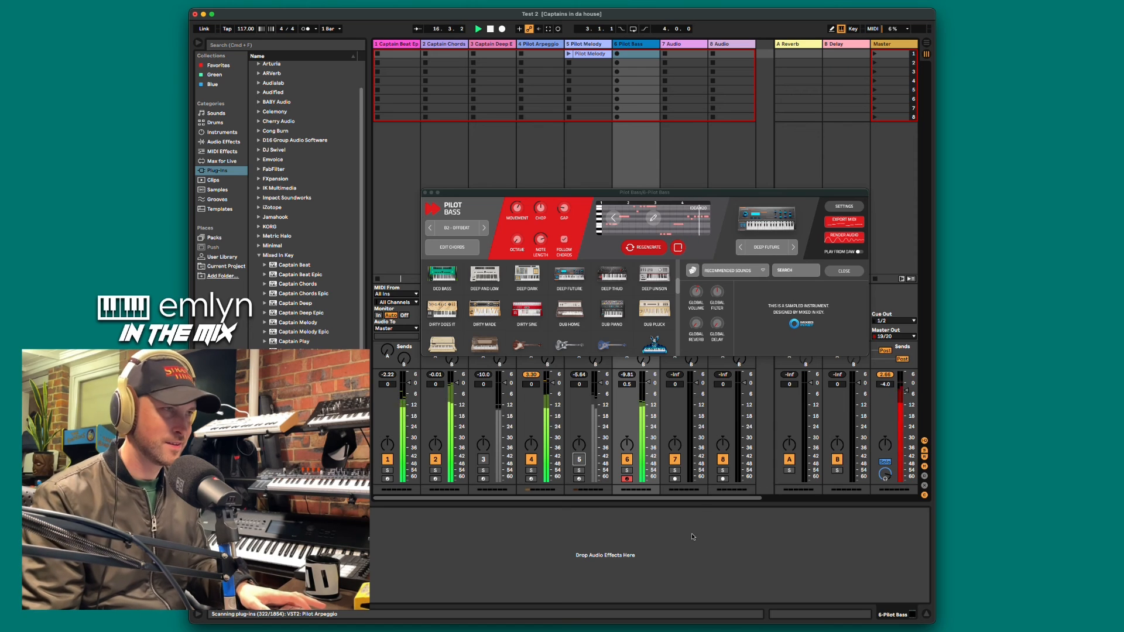
key(space)
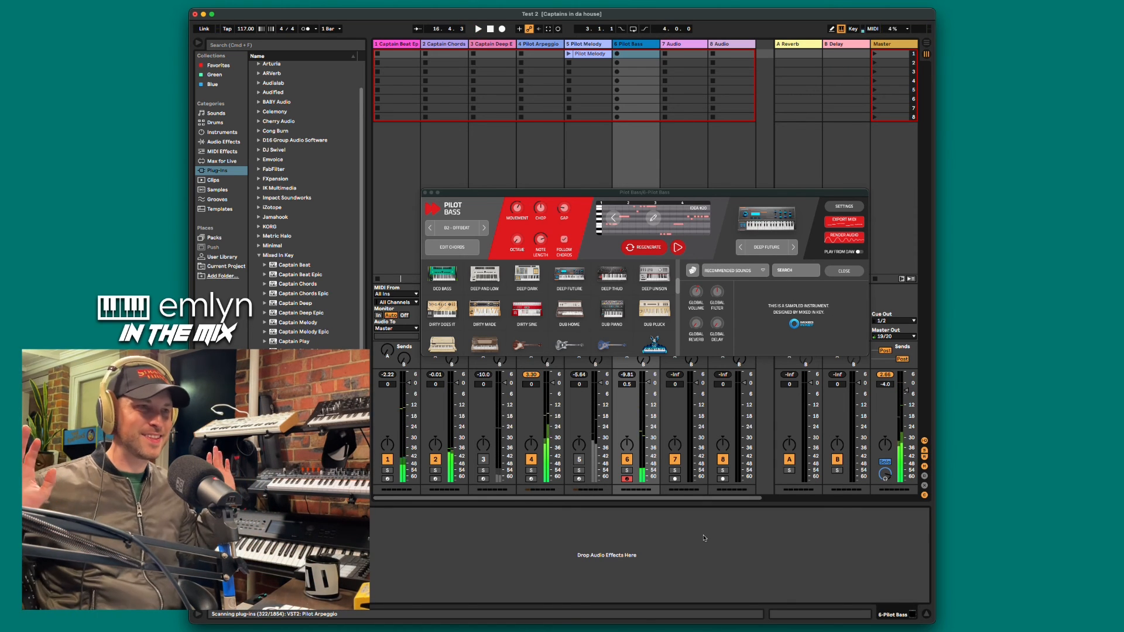